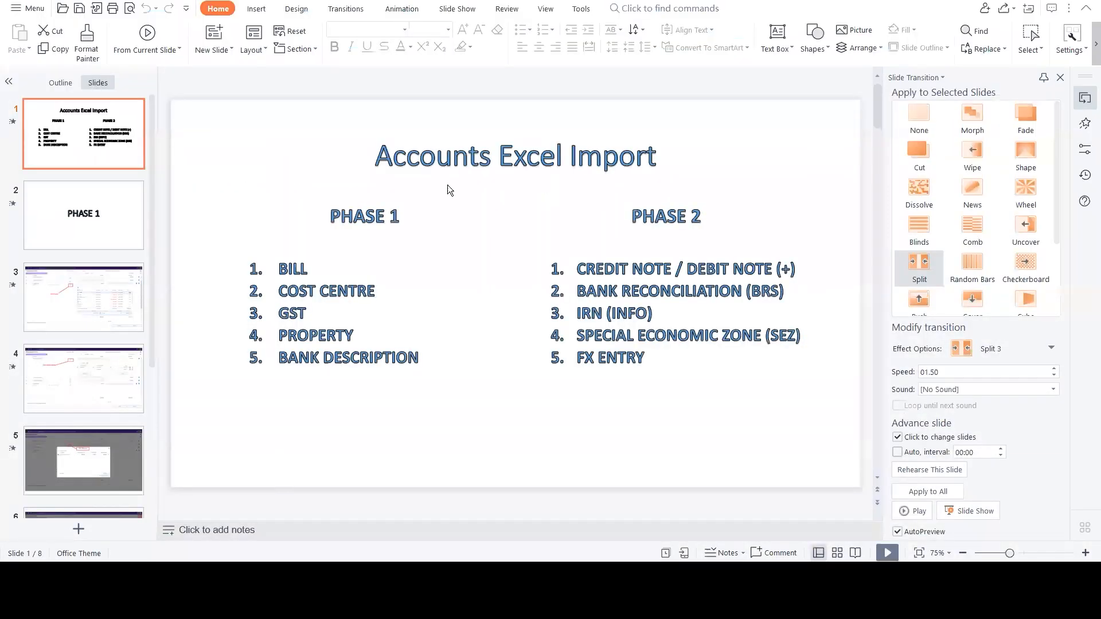
Step: Start the slide show of the Accounts Excel Import presentation
key(F5)
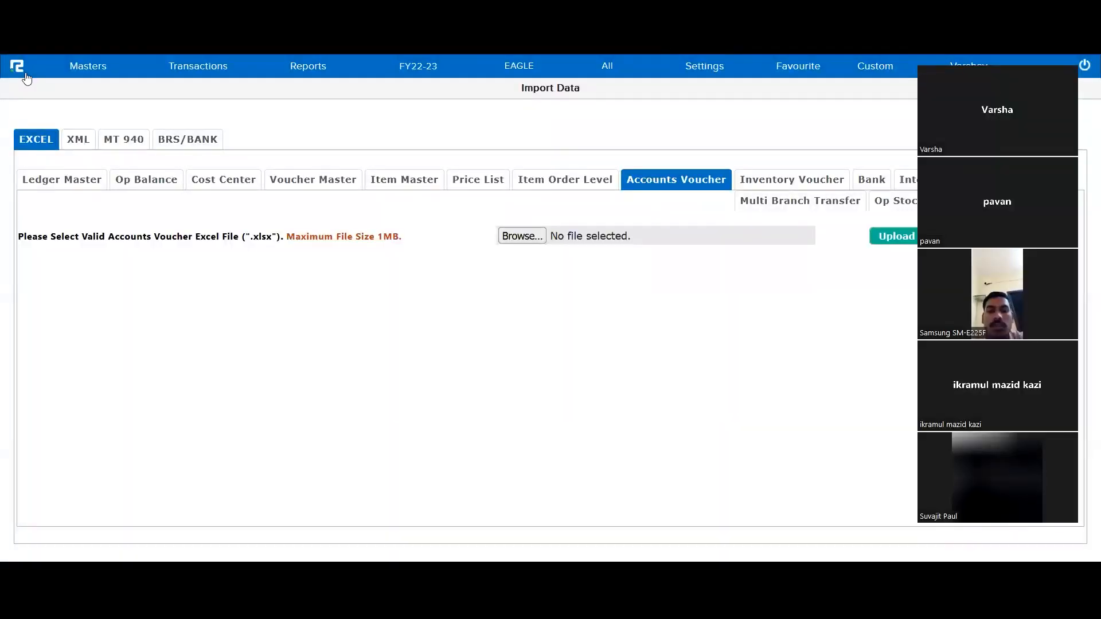
Step: Go to the home page and open the Accounts Voucher section of the Excel data import
click(15, 72)
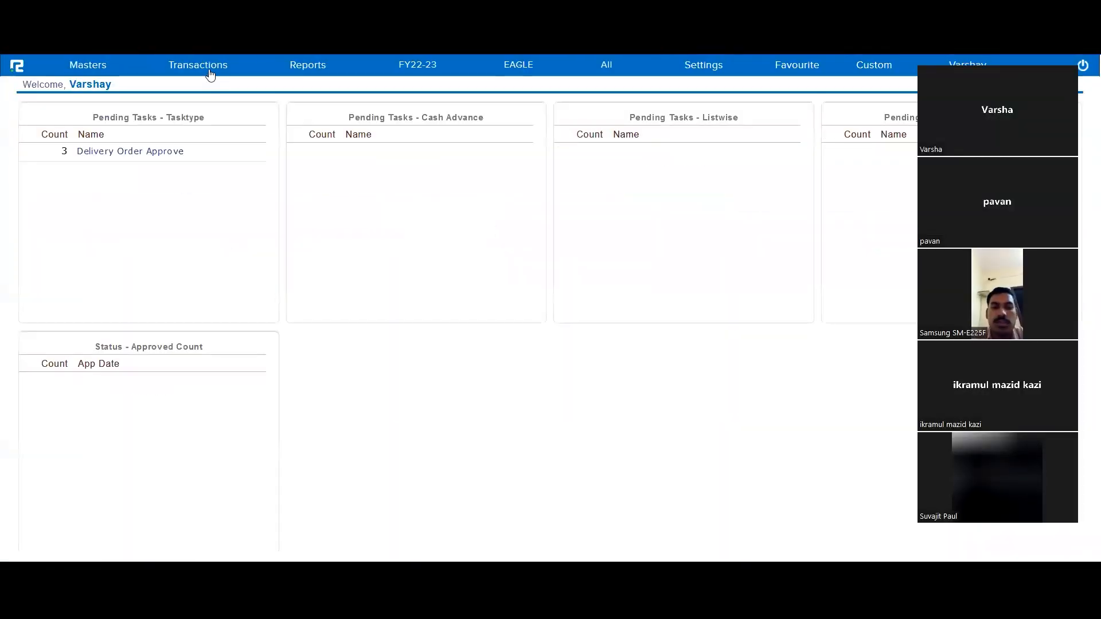
click(207, 70)
click(207, 139)
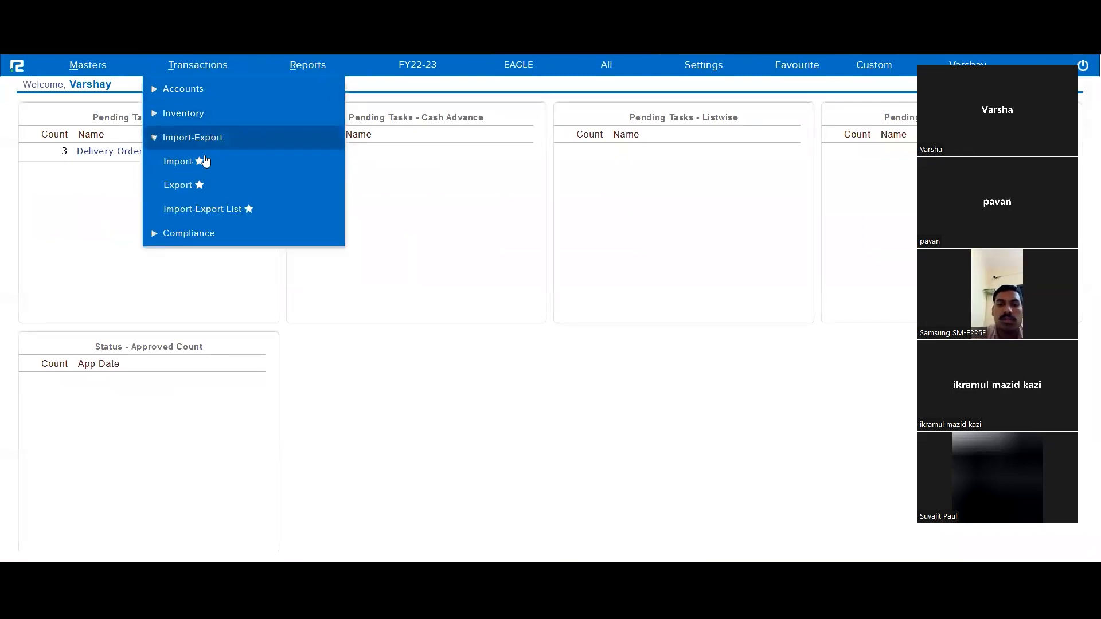
click(182, 164)
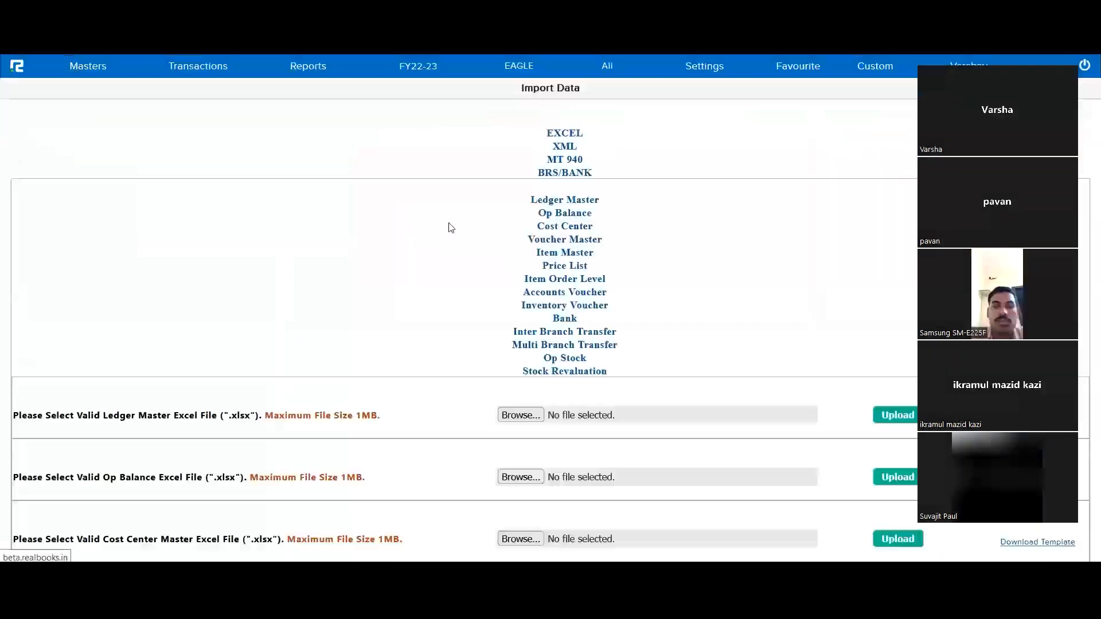
click(676, 179)
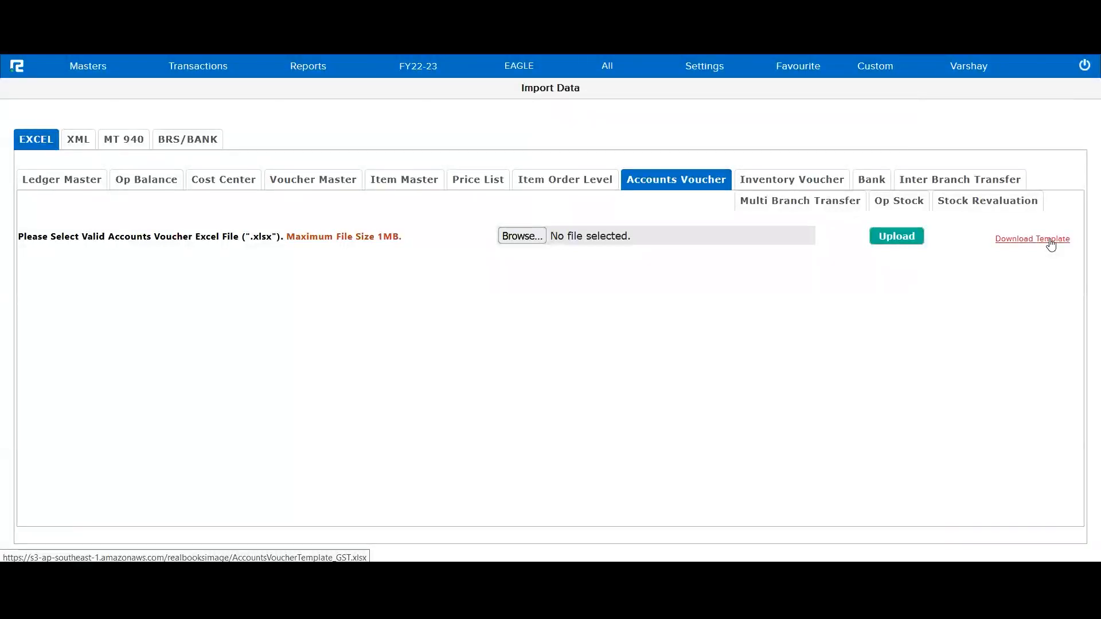
Step: Download the Accounts Voucher Excel template and open it for editing
click(1051, 244)
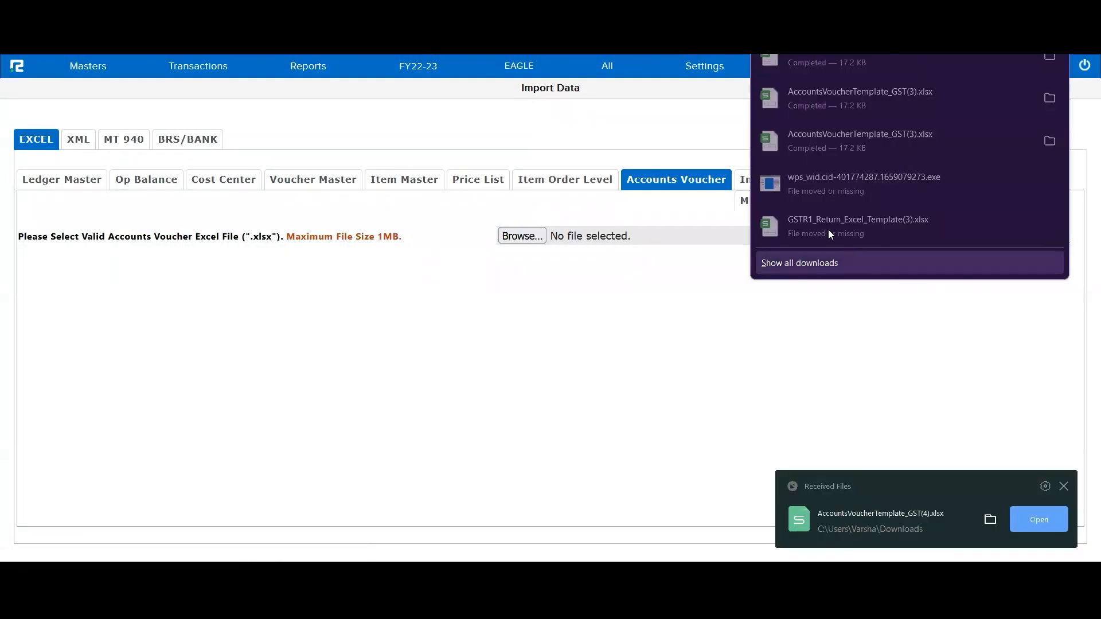
click(914, 56)
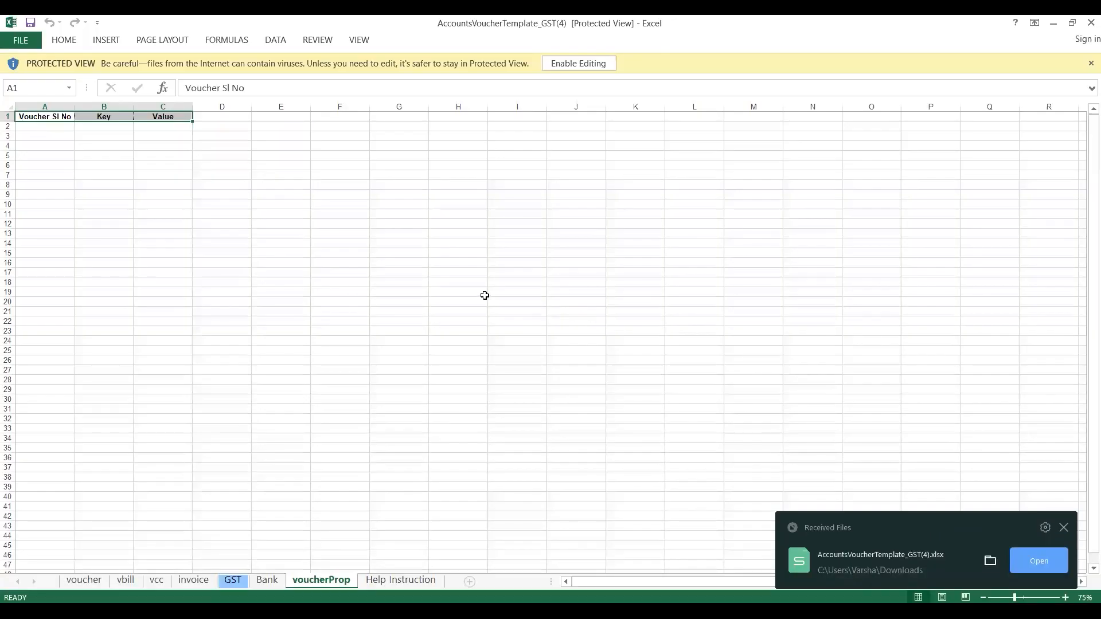
click(577, 63)
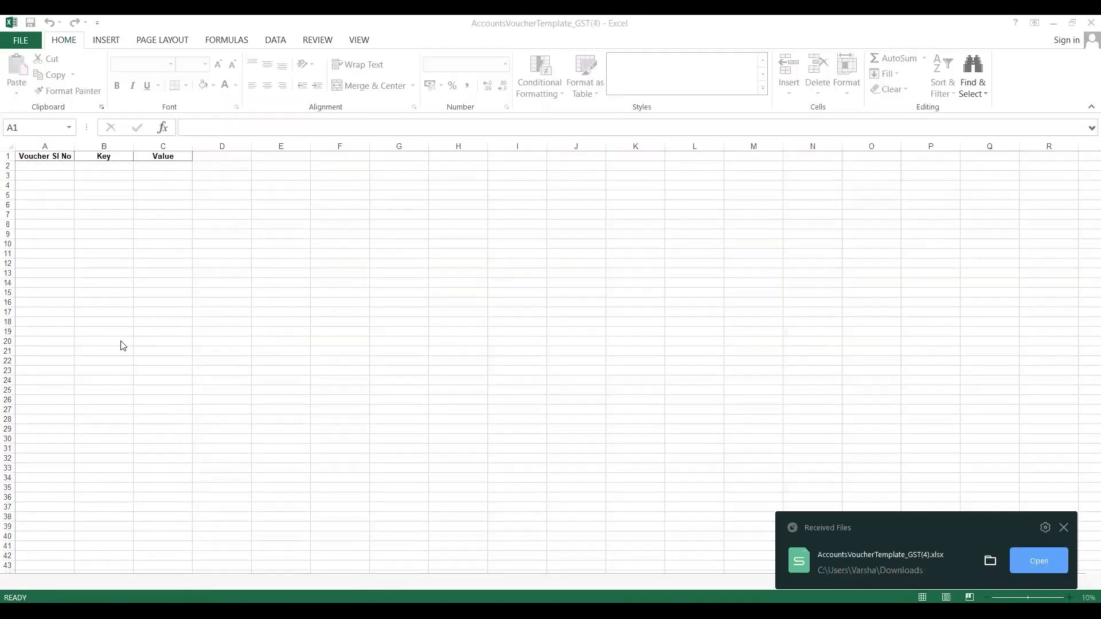
Step: Look over the sample entries on the voucher sheet and the field rules on the Help Instruction sheet
click(109, 341)
click(84, 580)
click(124, 235)
key(Left)
key(Home)
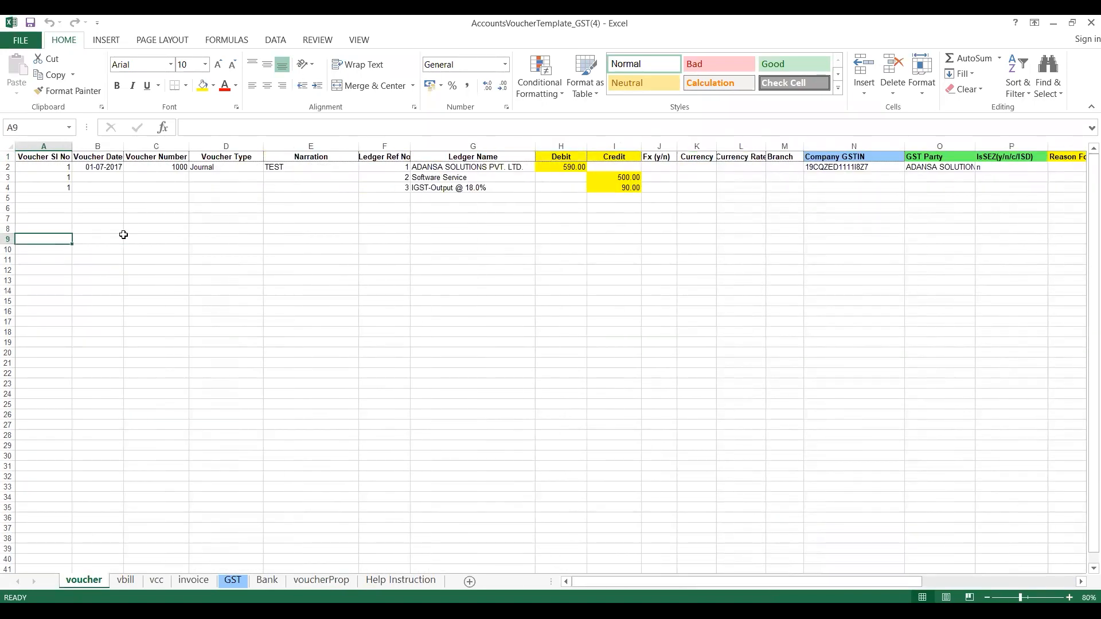
click(410, 581)
scroll(345, 245, up, 14)
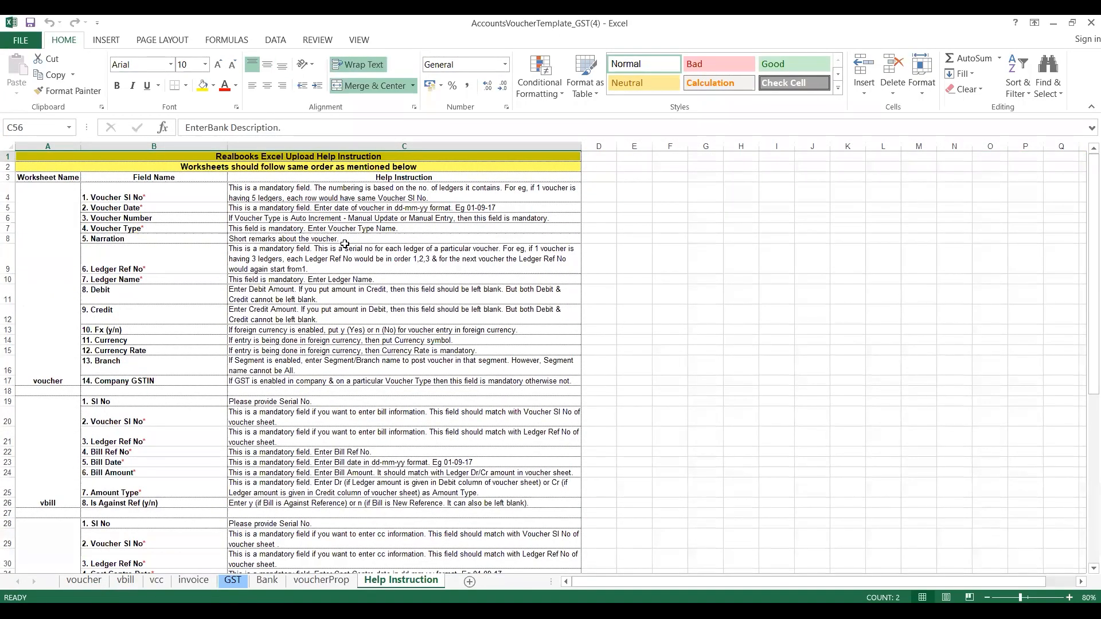
Step: Clear the sample entries in A2:P4 of the voucher sheet
click(83, 582)
click(102, 348)
key(Up)
key(Up)
key(Up)
key(Up)
key(Up)
key(Up)
key(Up)
key(Up)
key(Up)
key(Up)
key(Up)
key(Up)
key(Up)
key(Up)
key(Up)
key(Up)
key(Up)
key(Up)
key(Up)
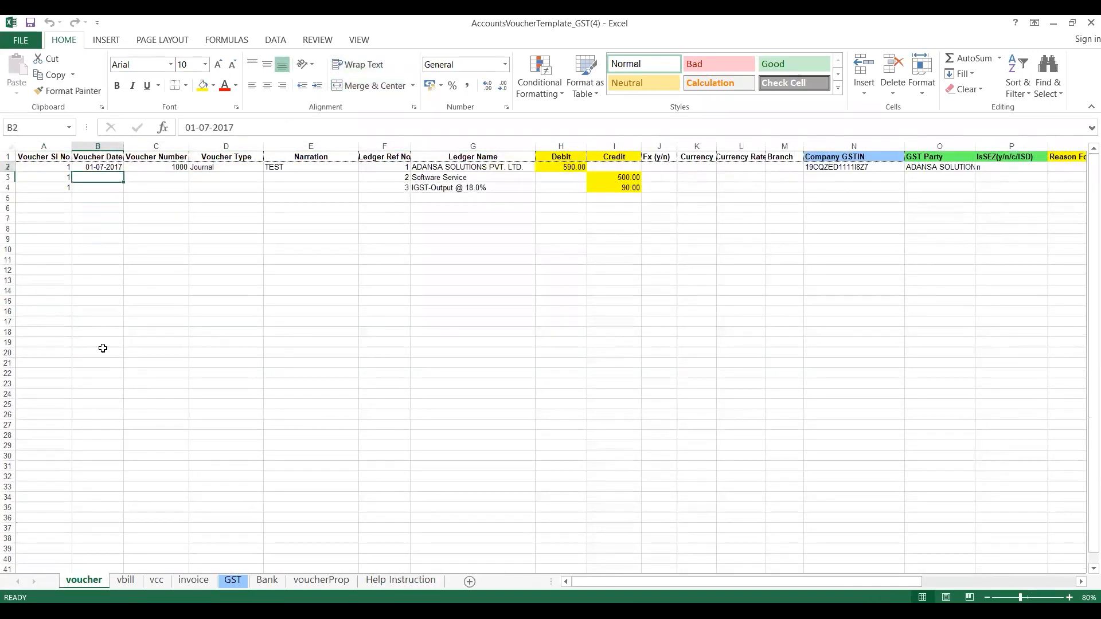
key(Left)
key(Down)
key(shift+Down)
key(shift+Down)
key(shift+Right)
key(shift+Right)
key(shift+Right)
key(shift+Right)
key(shift+Right)
key(shift+Right)
key(shift+Right)
key(shift+Right)
key(shift+Right)
key(shift+Right)
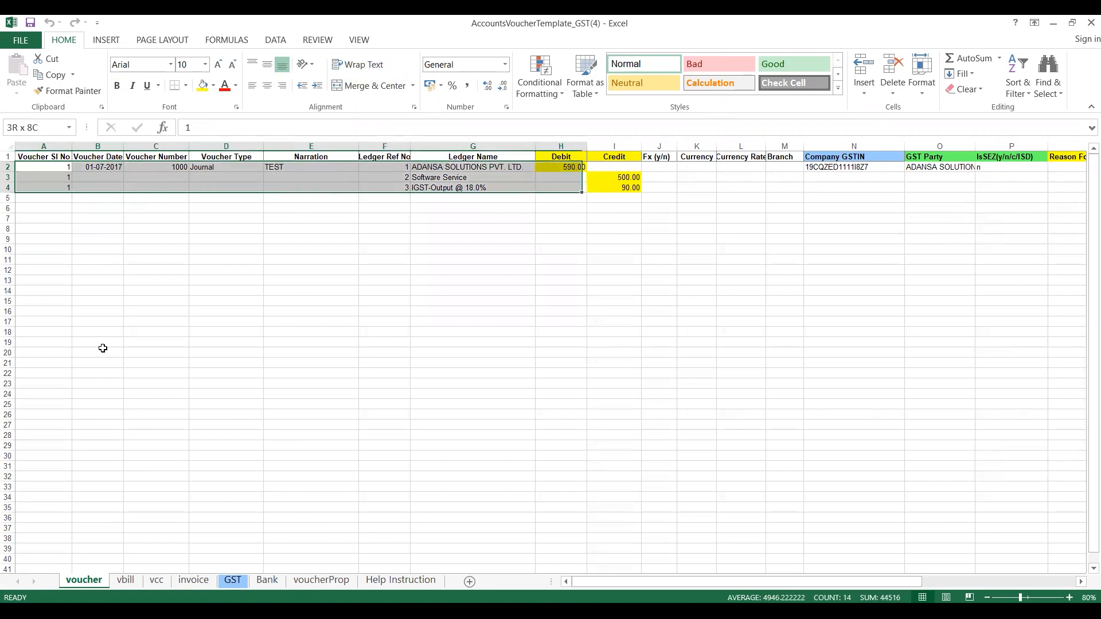
key(shift+Right)
key(shift+Right)
key(shift+Right)
key(shift+Right)
key(shift+Right)
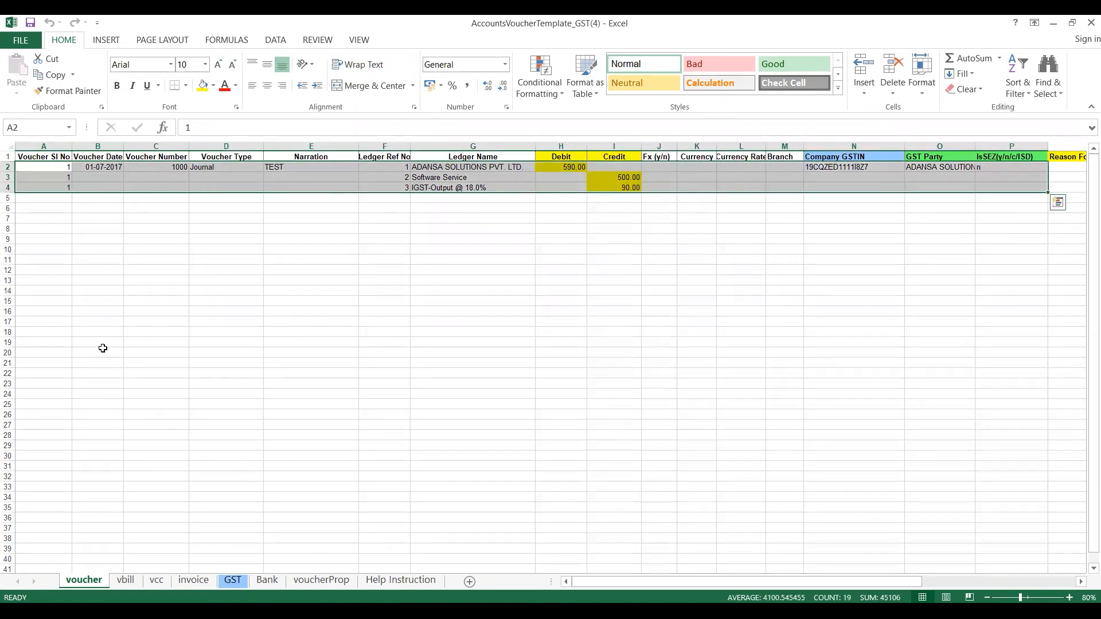
key(Delete)
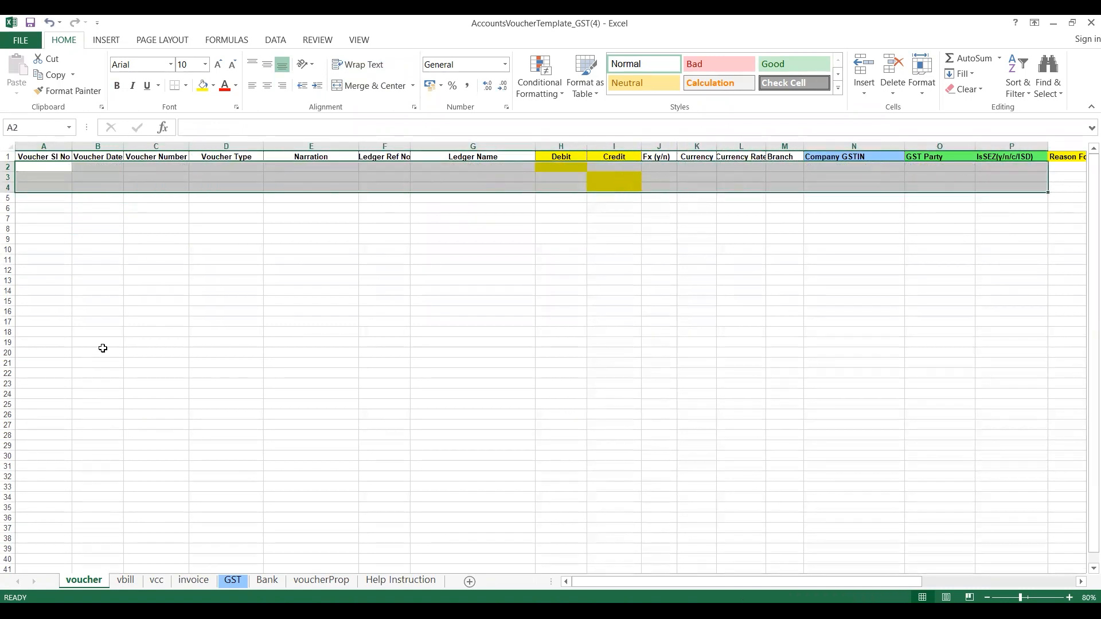
Step: Clear the sample entry in A2:F2 of the GST sheet and switch to the Bank sheet
click(156, 581)
click(186, 582)
click(226, 582)
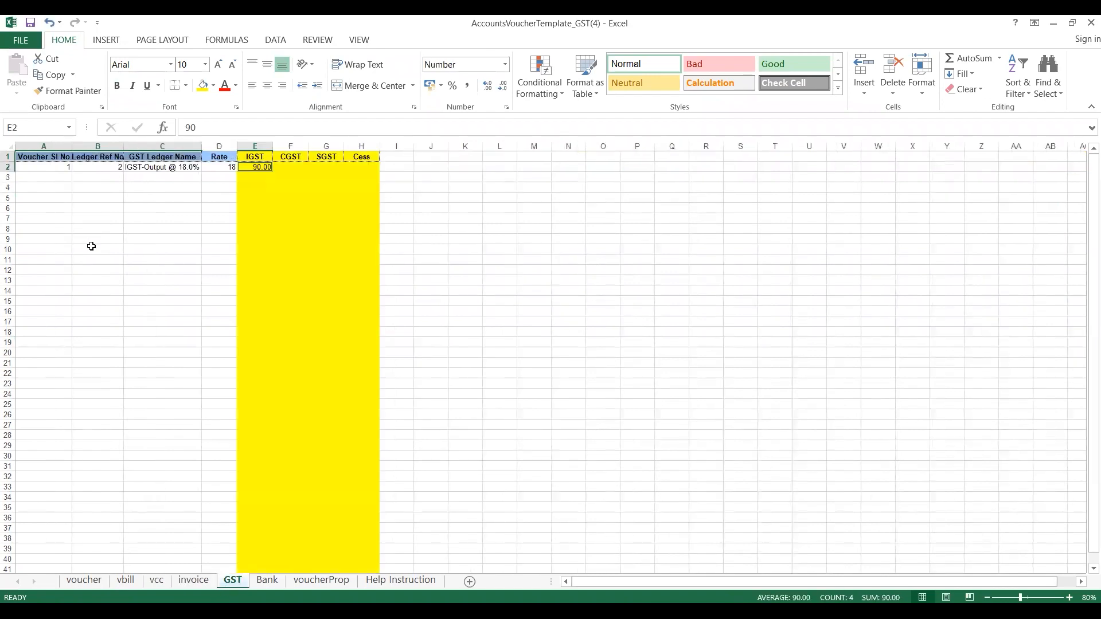
click(46, 169)
key(shift+Right)
key(shift+Right)
key(shift+Right)
key(shift+Right)
key(shift+Right)
key(Delete)
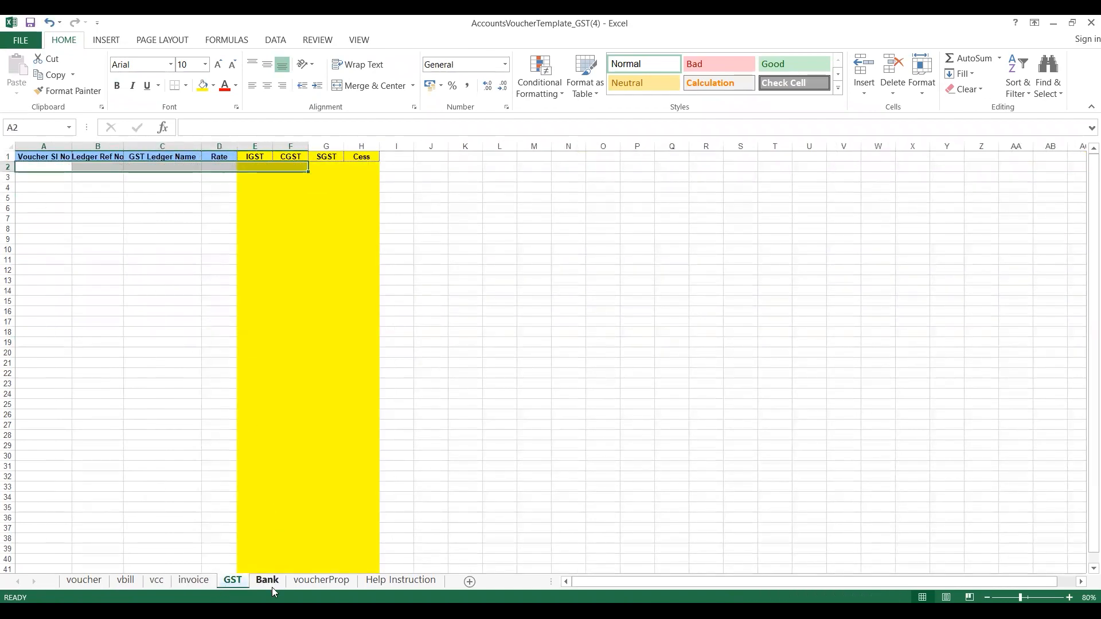
click(270, 581)
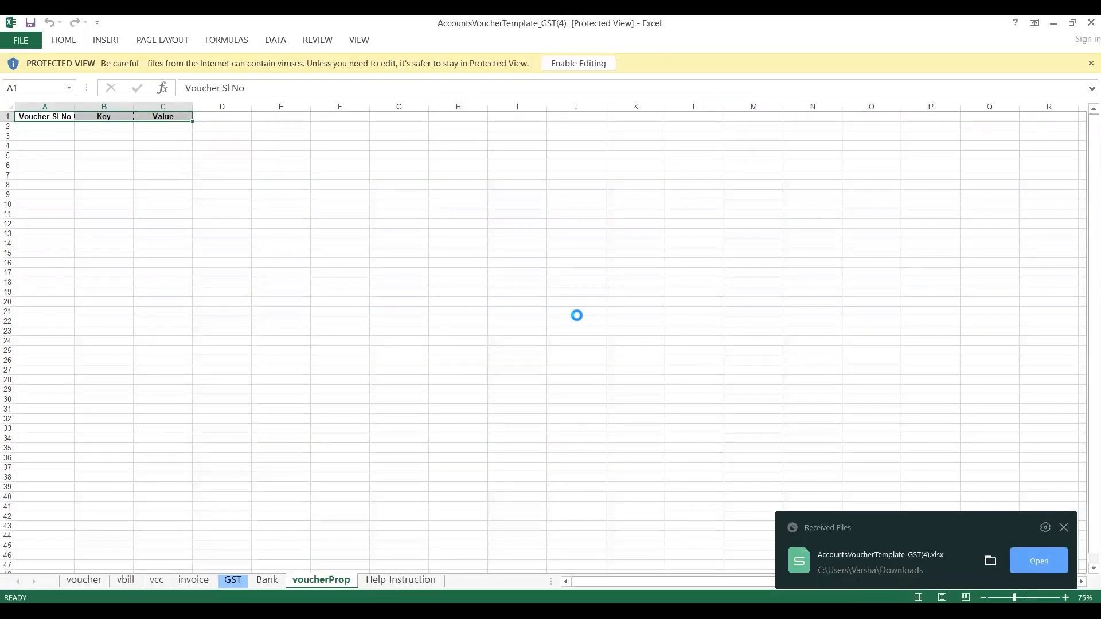
Step: Enable editing in the template and review its voucher sheet and Help Instruction sheet
click(573, 65)
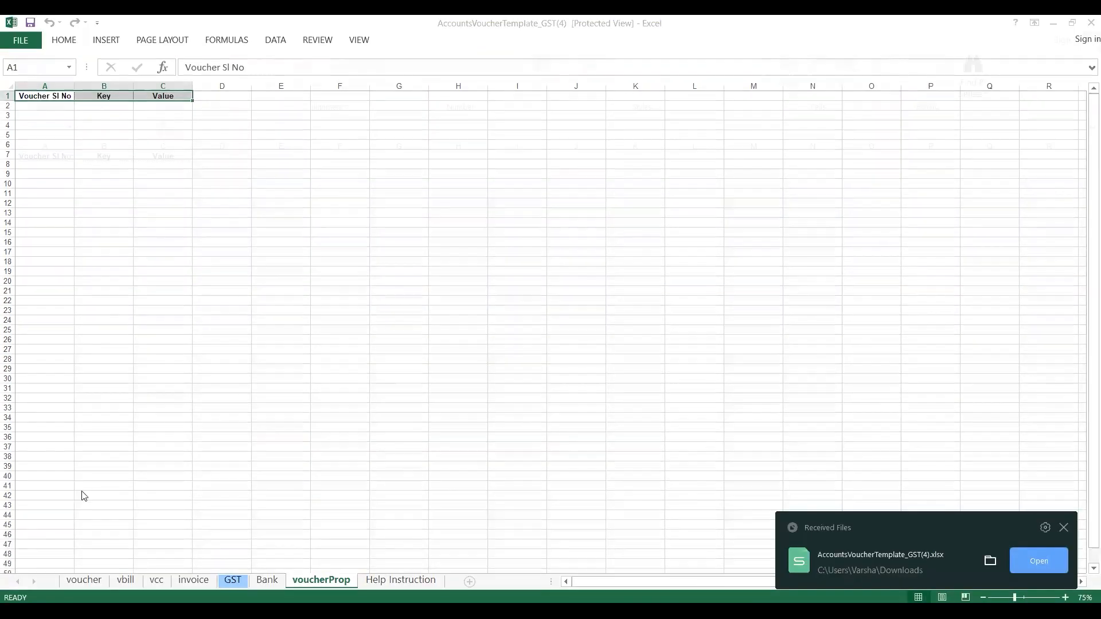
click(83, 580)
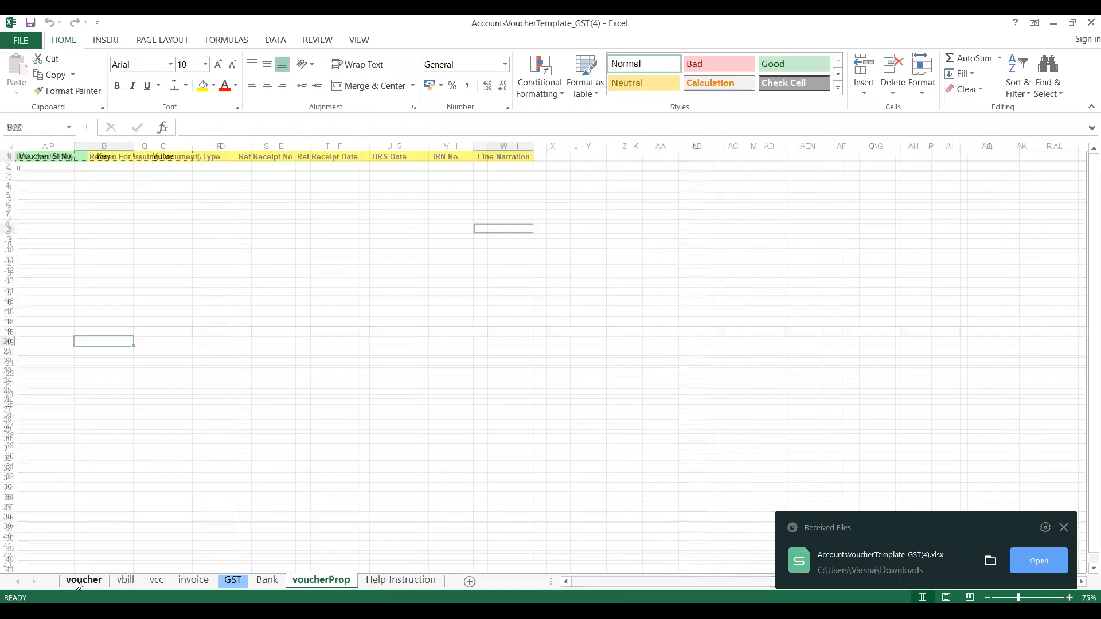
click(123, 234)
key(Left)
key(Home)
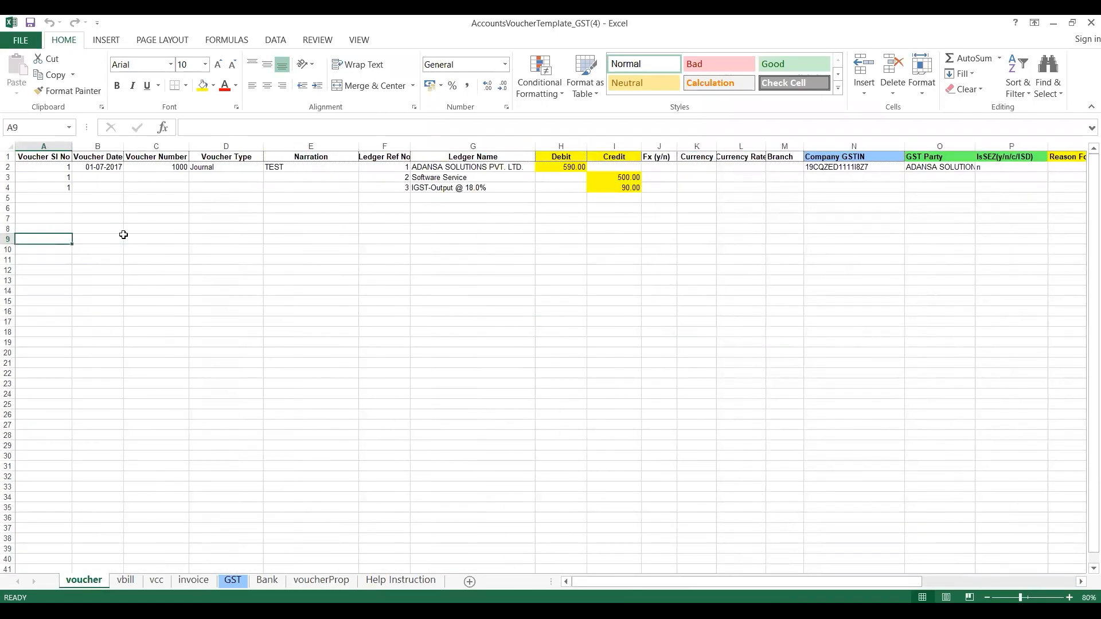
click(410, 581)
scroll(344, 244, up, 14)
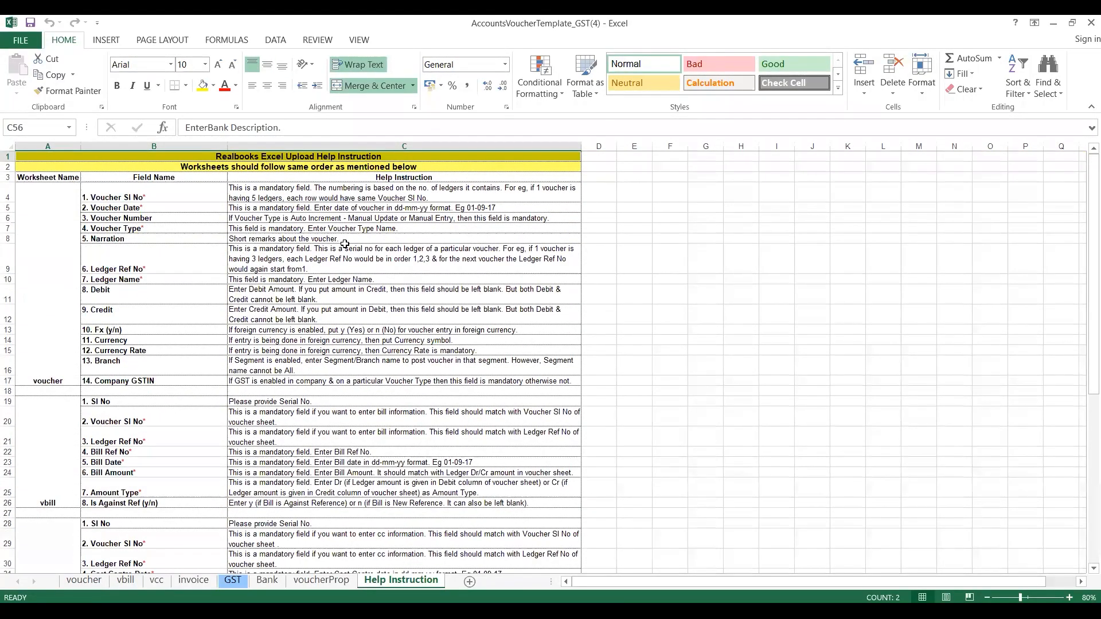
Step: Delete the sample voucher entries in A2:P4 of the voucher sheet, keeping the headers
click(83, 580)
click(97, 343)
key(Up)
key(Up)
key(Up)
key(Up)
key(Up)
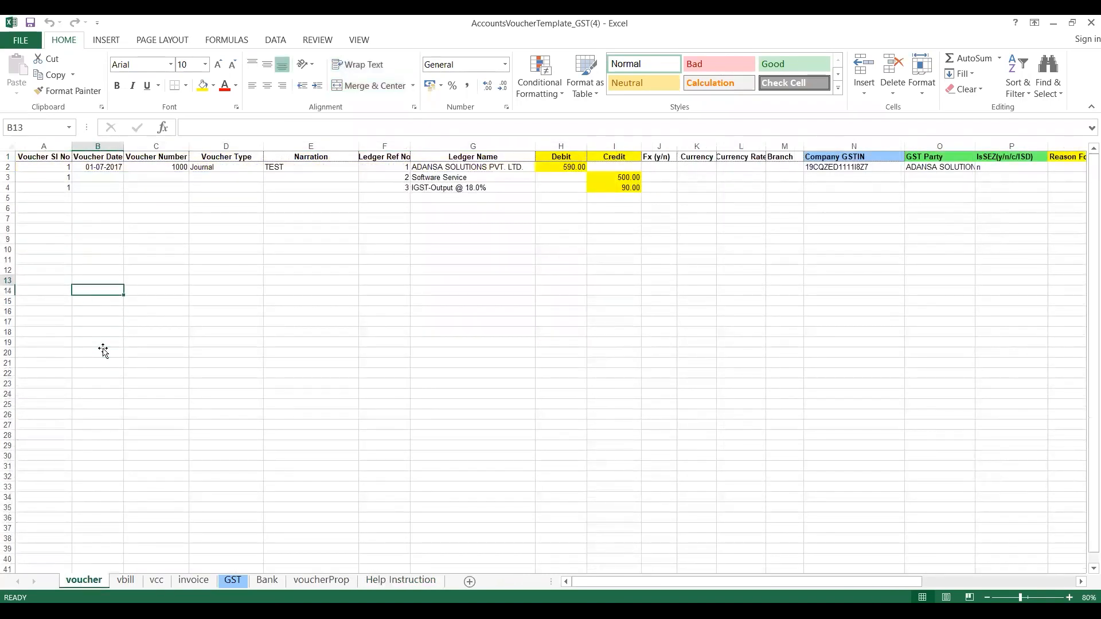
key(Up)
key(Up)
key(Up)
key(Up)
key(Up)
key(Up)
key(Up)
key(Up)
key(Up)
key(Up)
key(Up)
key(Up)
key(Left)
key(shift+Down)
key(shift+Down)
key(shift+Right)
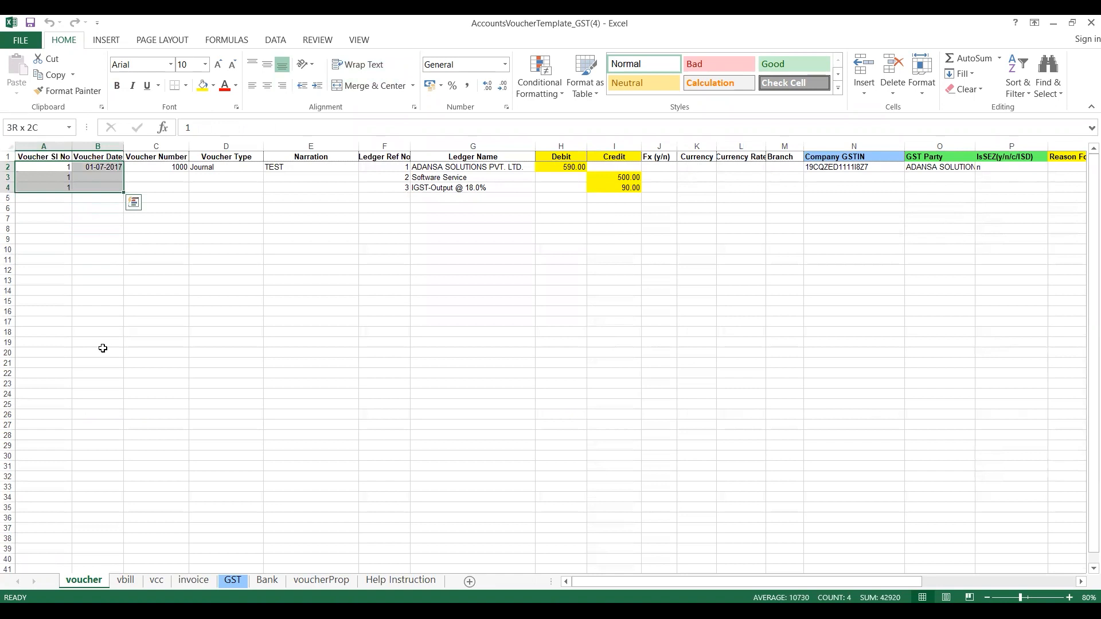
key(shift+Right)
key(shift+Right)
key(shift+Right)
key(shift+Right)
key(shift+Right)
key(shift+Right)
key(shift+Right)
key(shift+Right)
key(shift+Right)
key(shift+Right)
key(shift+Right)
key(shift+Right)
key(shift+Right)
key(shift+Right)
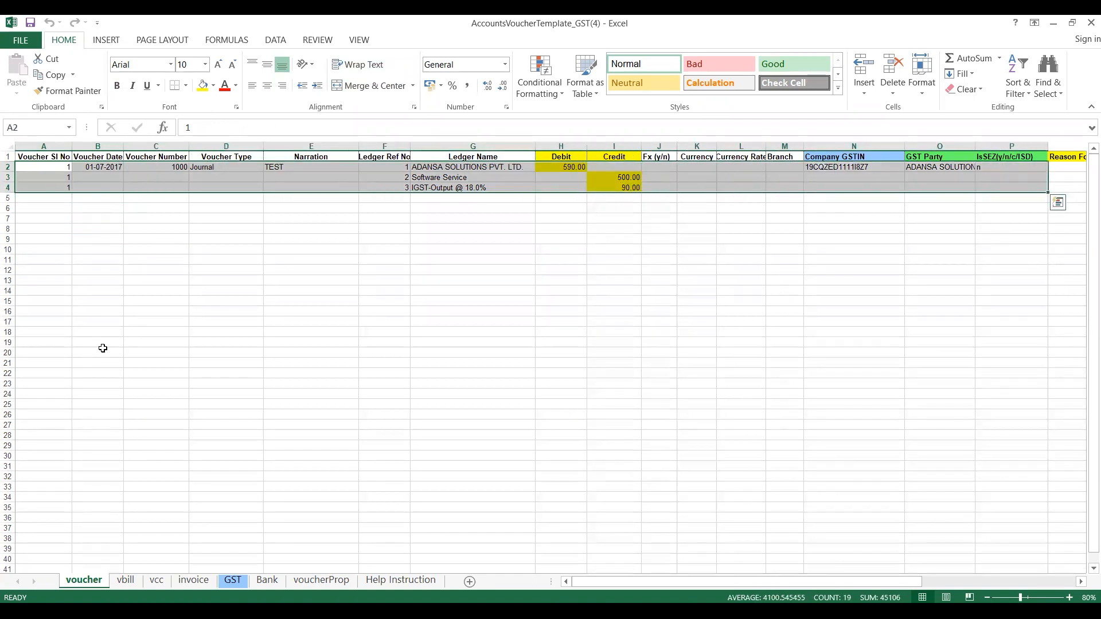
key(Delete)
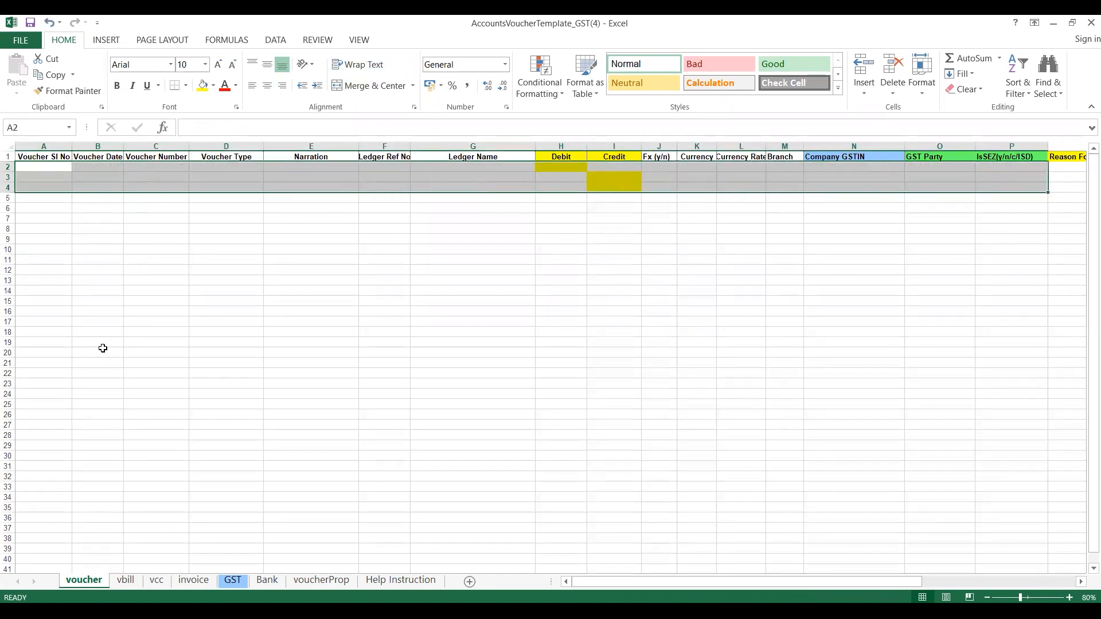
Step: Delete the sample tax entry in A2:F2 of the GST sheet
click(156, 581)
click(188, 581)
click(230, 581)
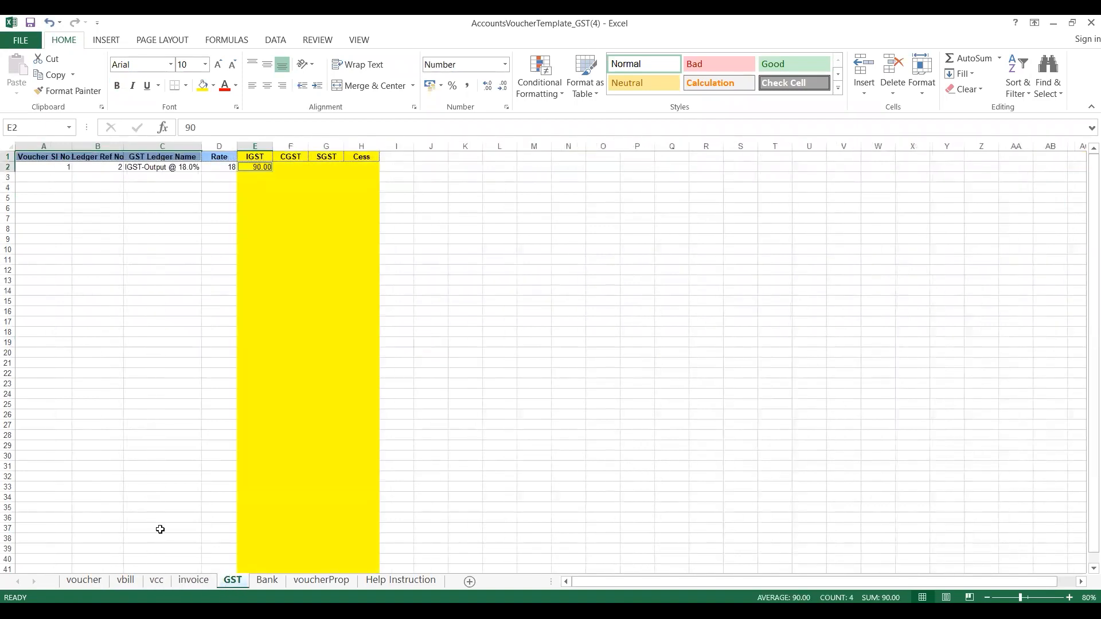
click(45, 169)
key(shift+Right)
key(shift+Right)
key(shift+Right)
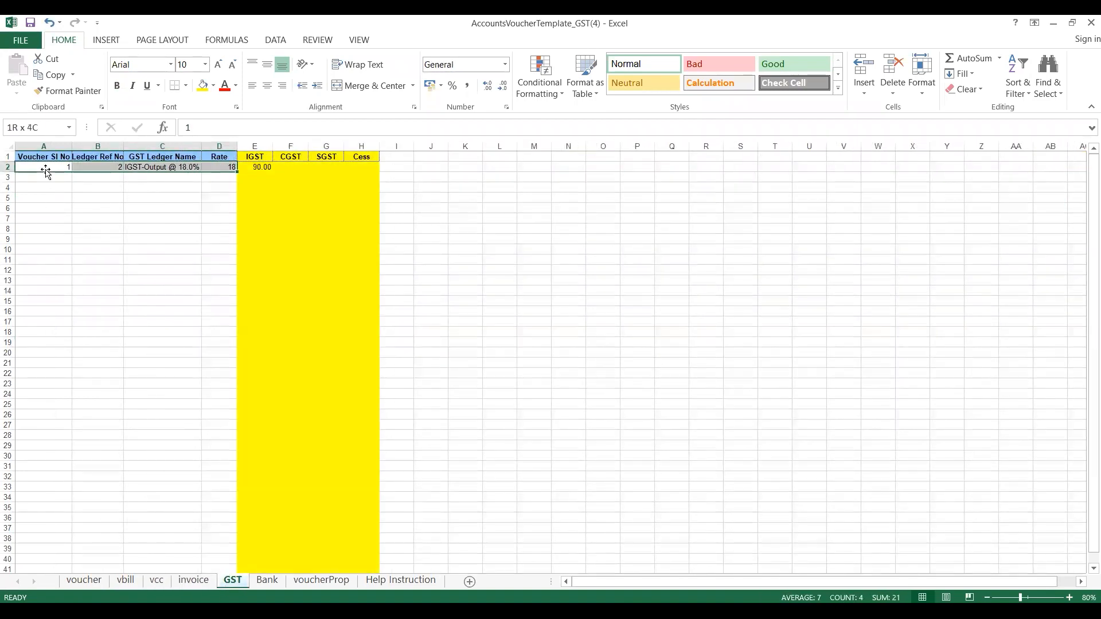
key(shift+Right)
key(shift+Right)
key(Delete)
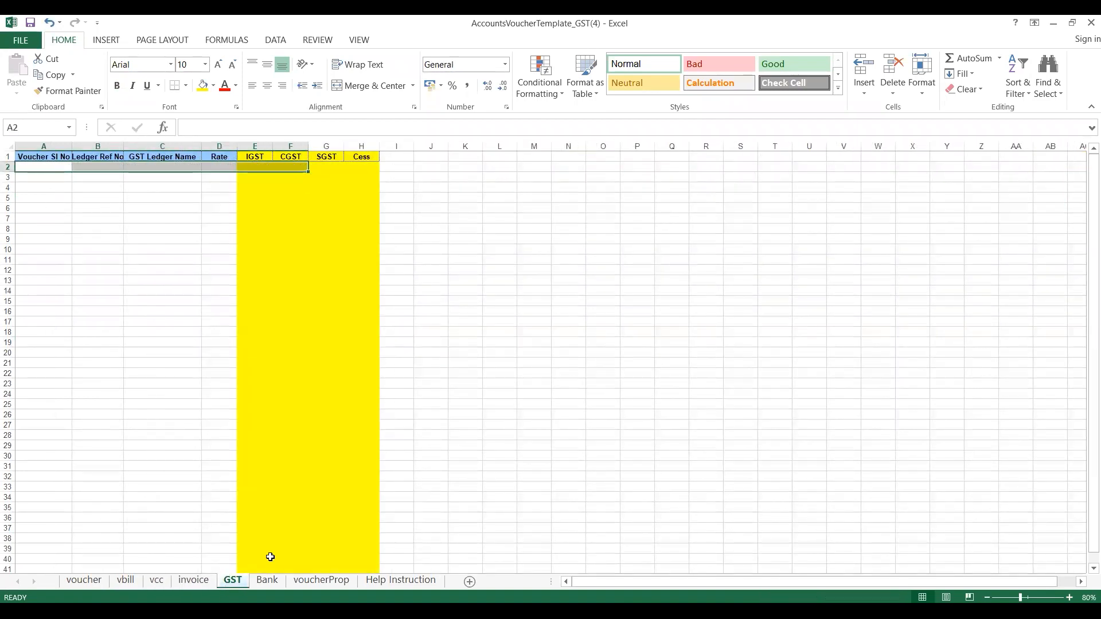
Step: Delete the sample entry in A2:I2 of the Bank sheet and return to the voucher sheet
click(267, 579)
click(38, 167)
key(shift+Right)
key(shift+Right)
key(shift+Right)
key(shift+Right)
key(shift+Right)
key(shift+Right)
key(shift+Right)
key(shift+Right)
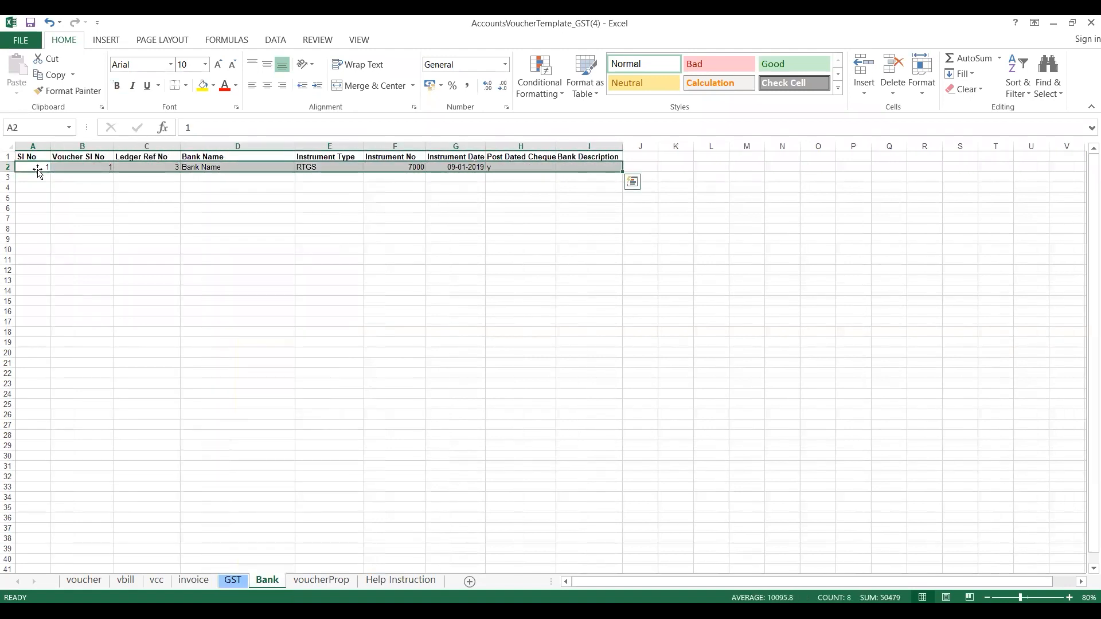
key(Delete)
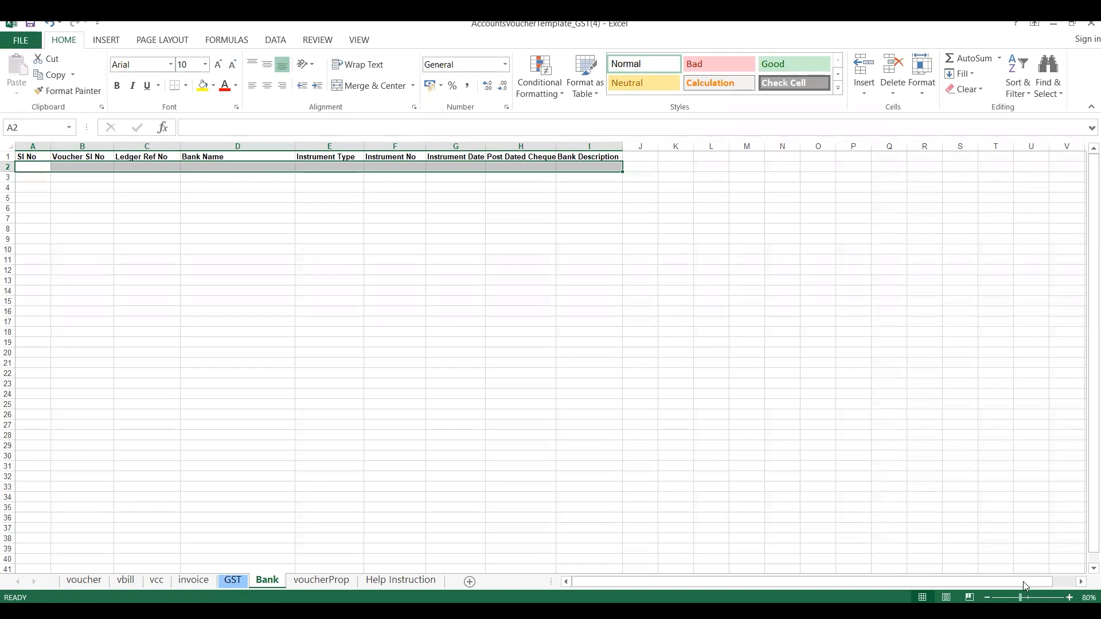
click(84, 581)
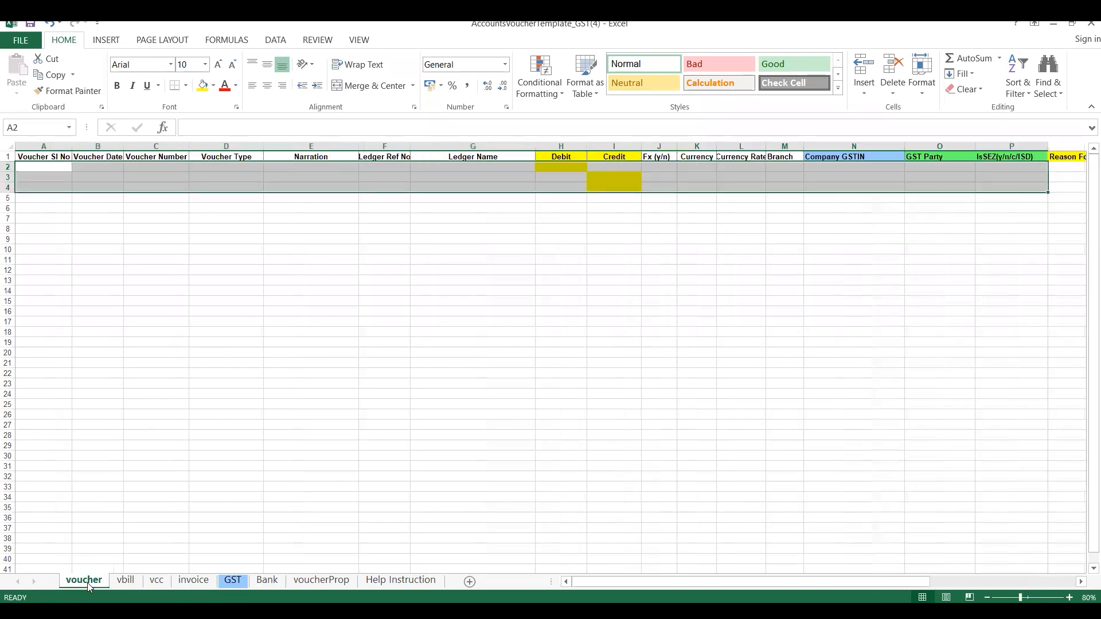
click(137, 332)
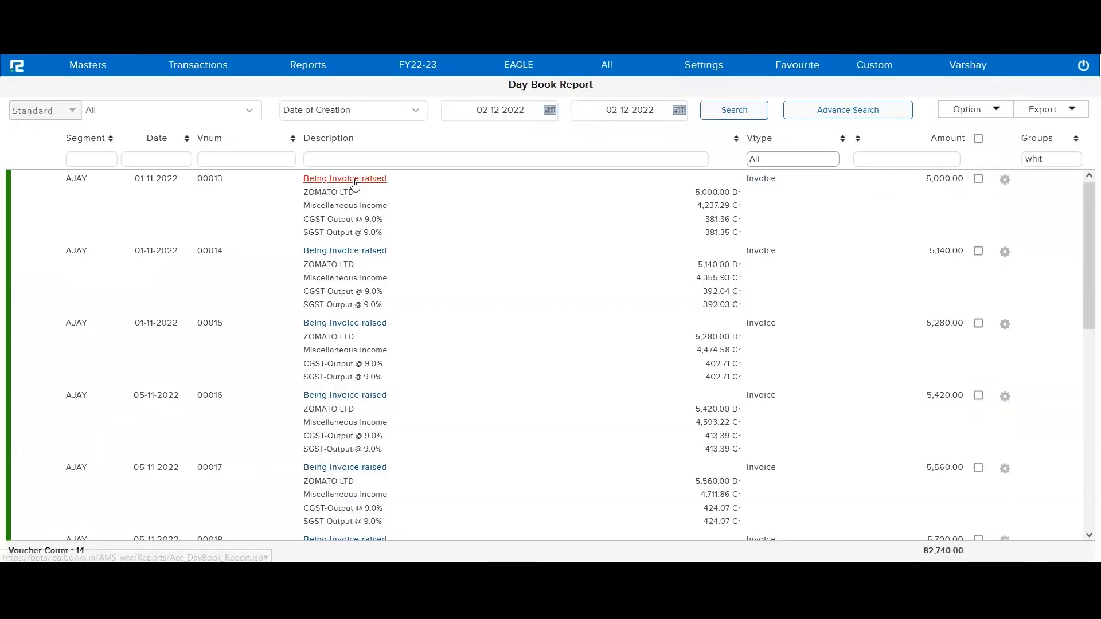
Step: Open invoice voucher 00013 from the Day Book Report and copy its debit ledger name ZOMATO LTD into G2 of the Excel voucher sheet
click(354, 179)
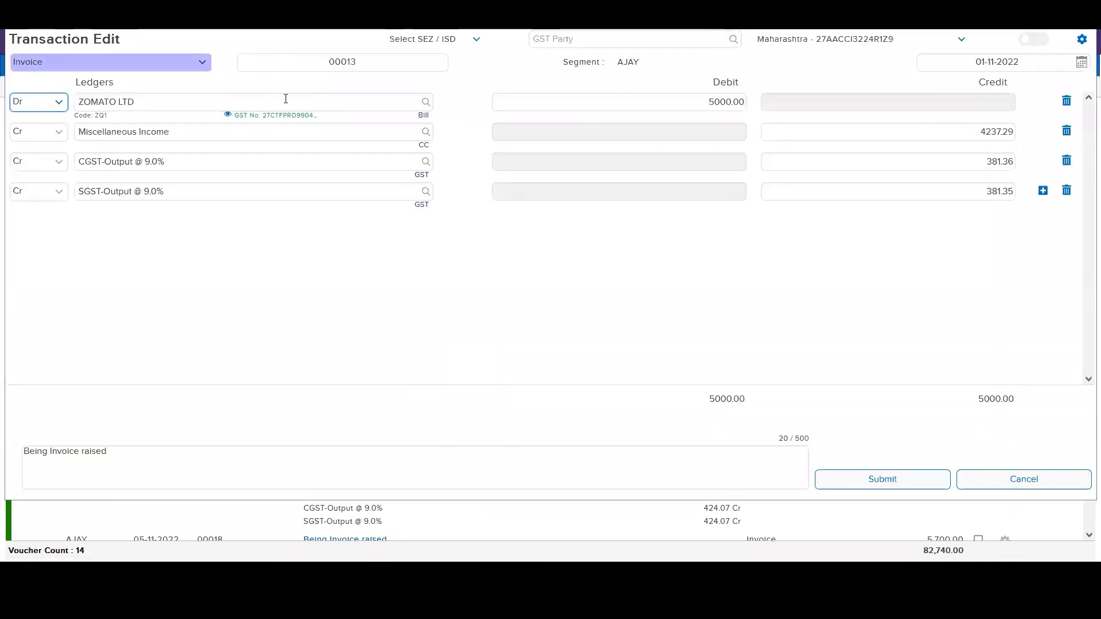
click(286, 99)
key(ctrl+c)
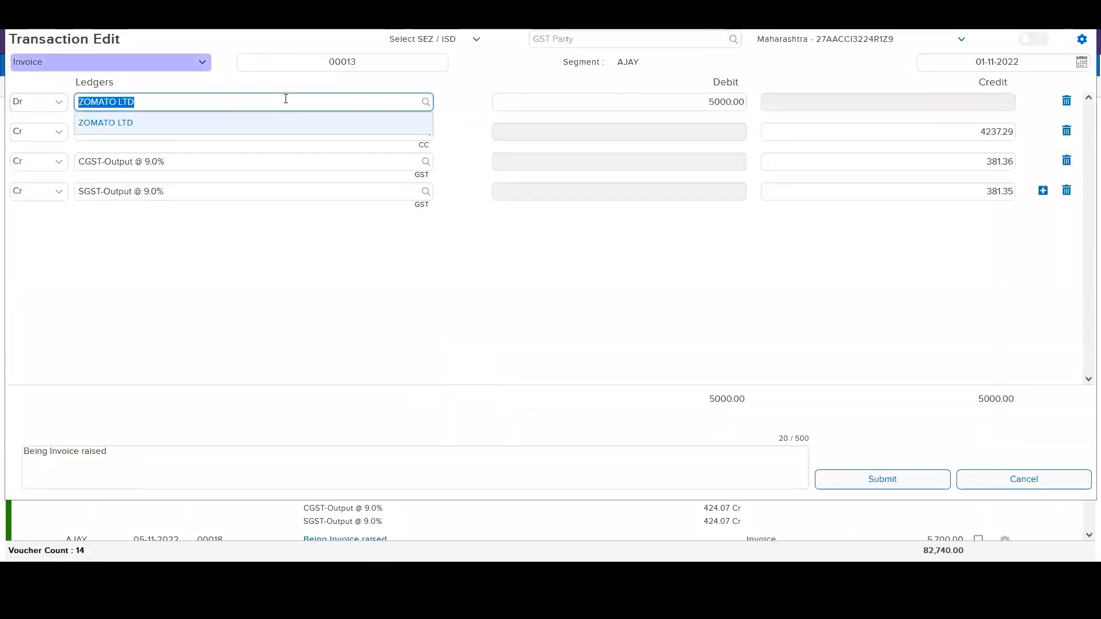
key(alt+Tab)
key(alt+Tab)
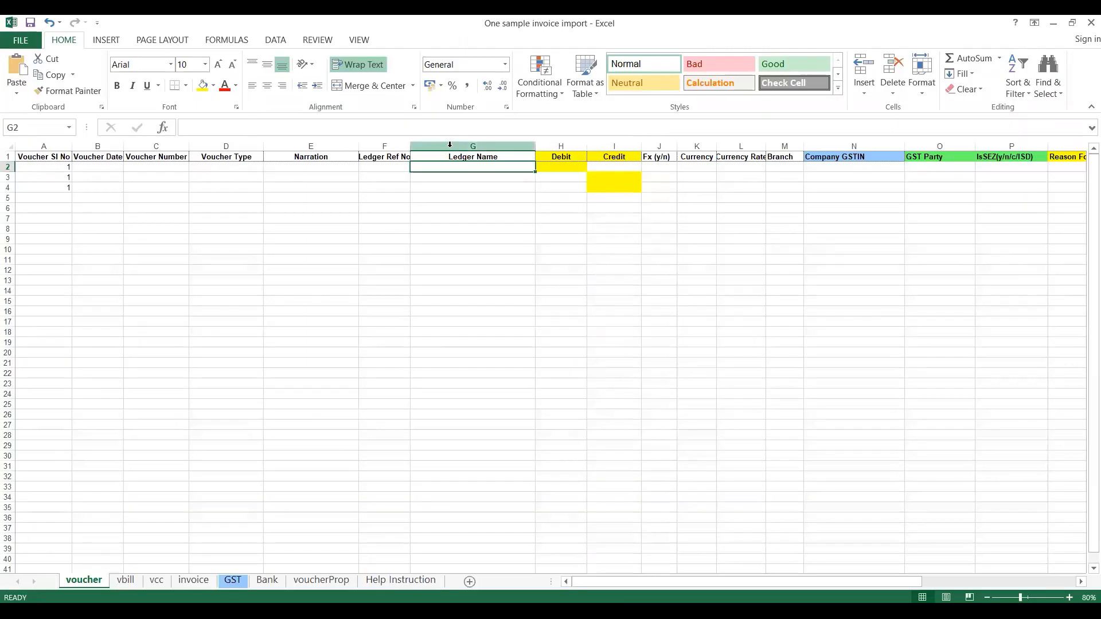
double_click(462, 167)
key(ctrl+v)
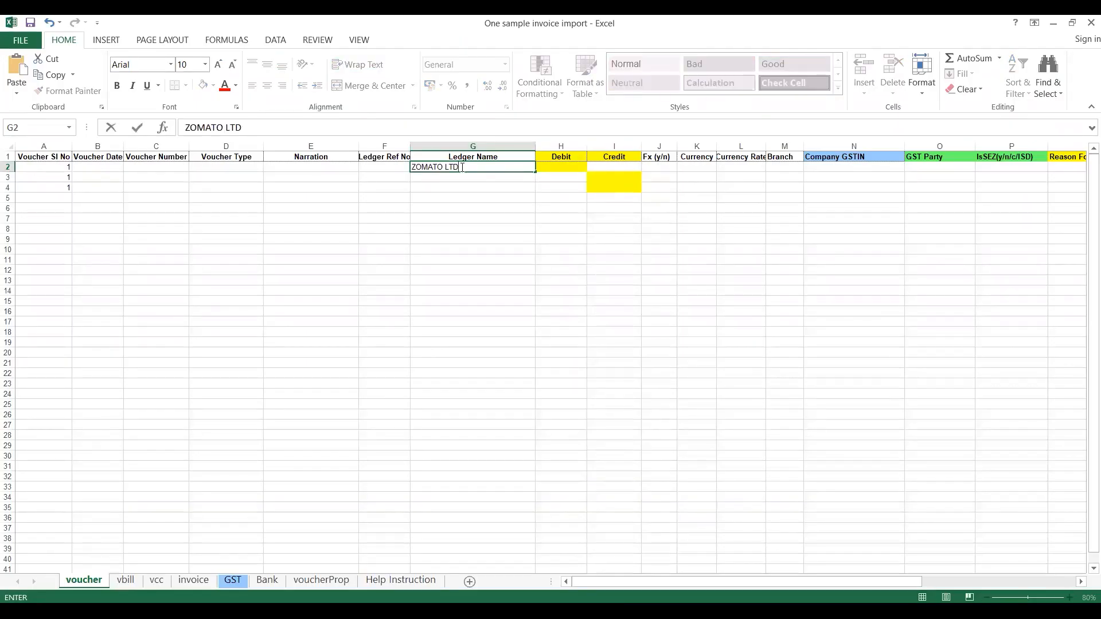
key(Return)
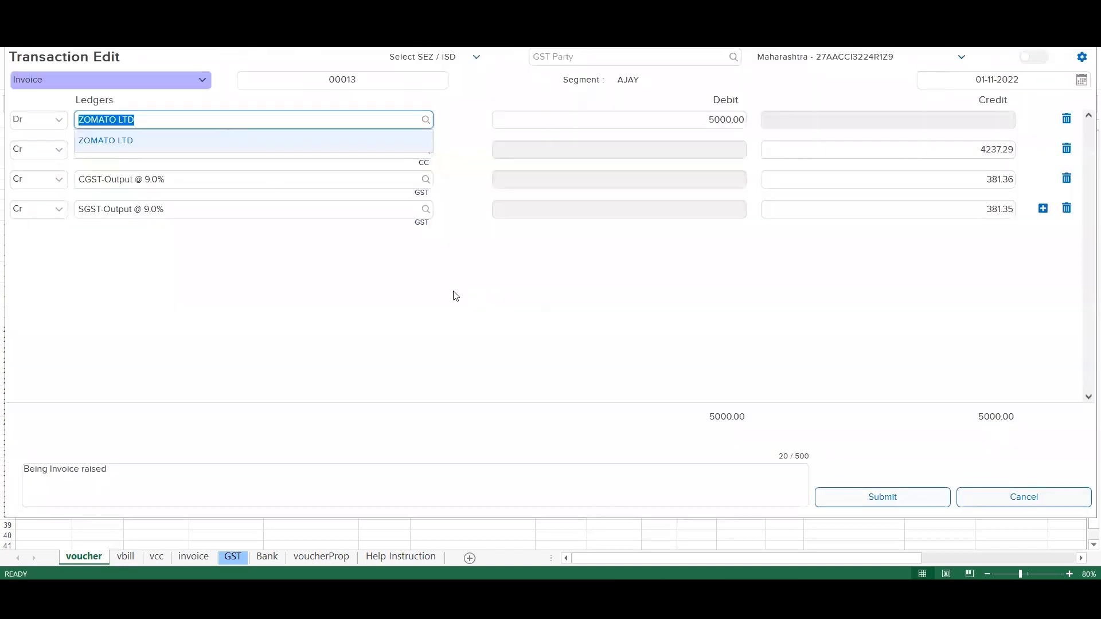
Step: Copy the ledger name Miscellaneous Income from the invoice in RealBooks into G3 of the Excel voucher sheet
click(297, 302)
double_click(300, 152)
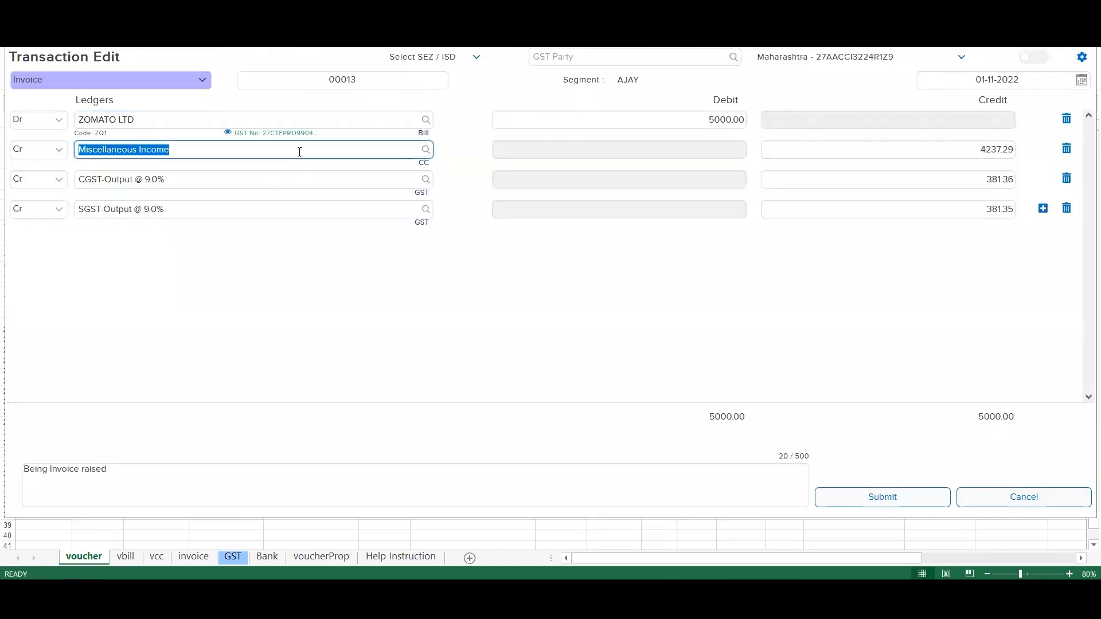
double_click(299, 152)
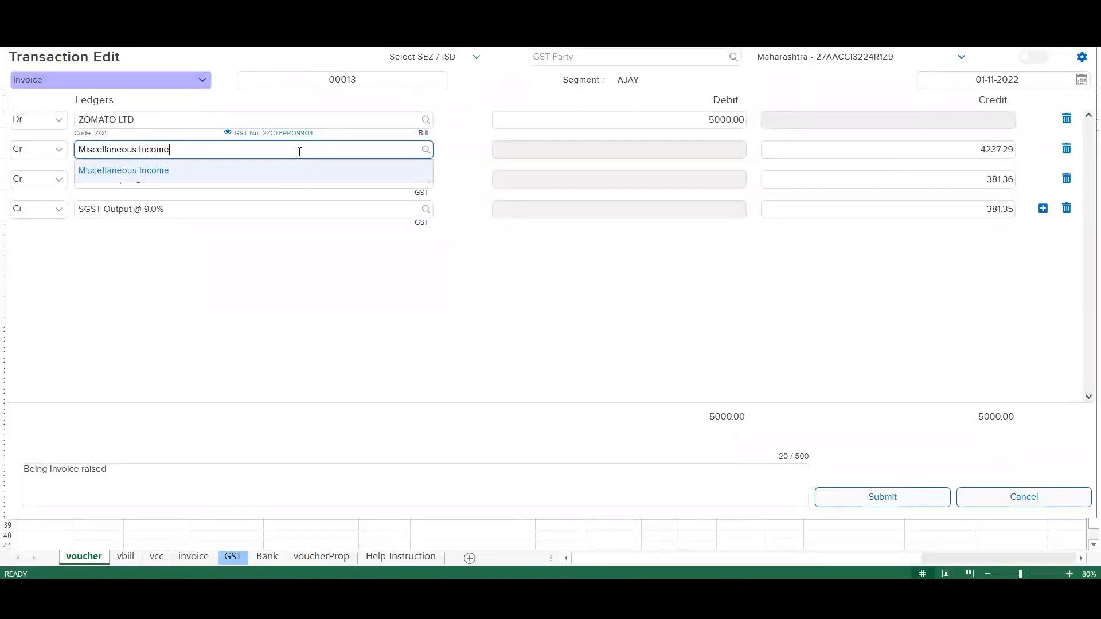
triple_click(299, 152)
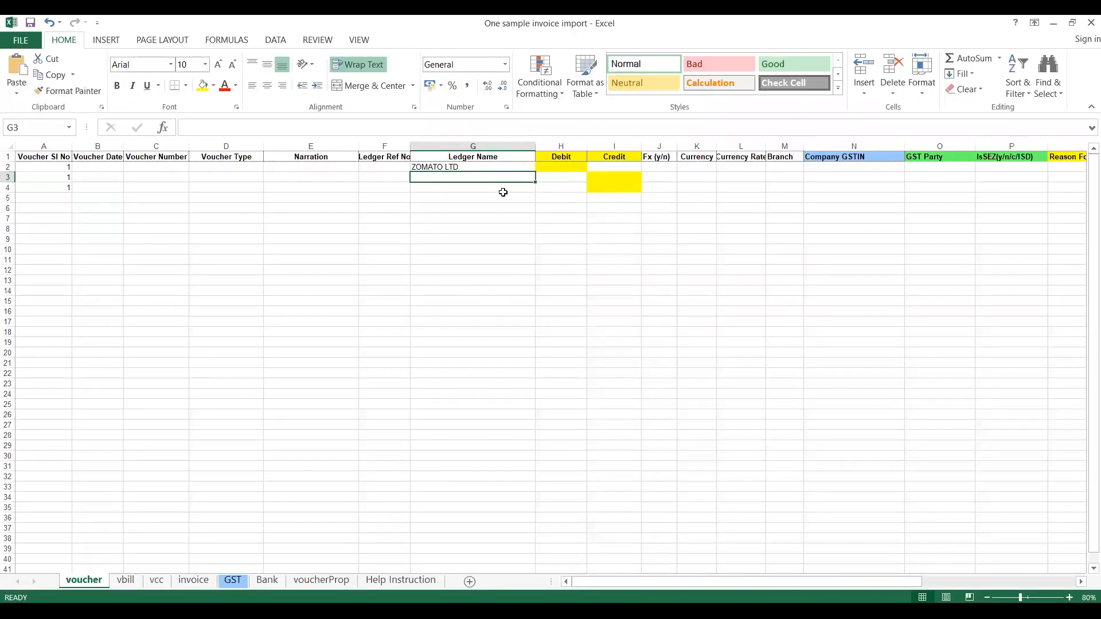
text(Miscellaneous Income)
Step: Number the Ledger Ref No cells F2 to F5 as 1, 2, 3 and 4
key(Left)
key(Up)
text(1)
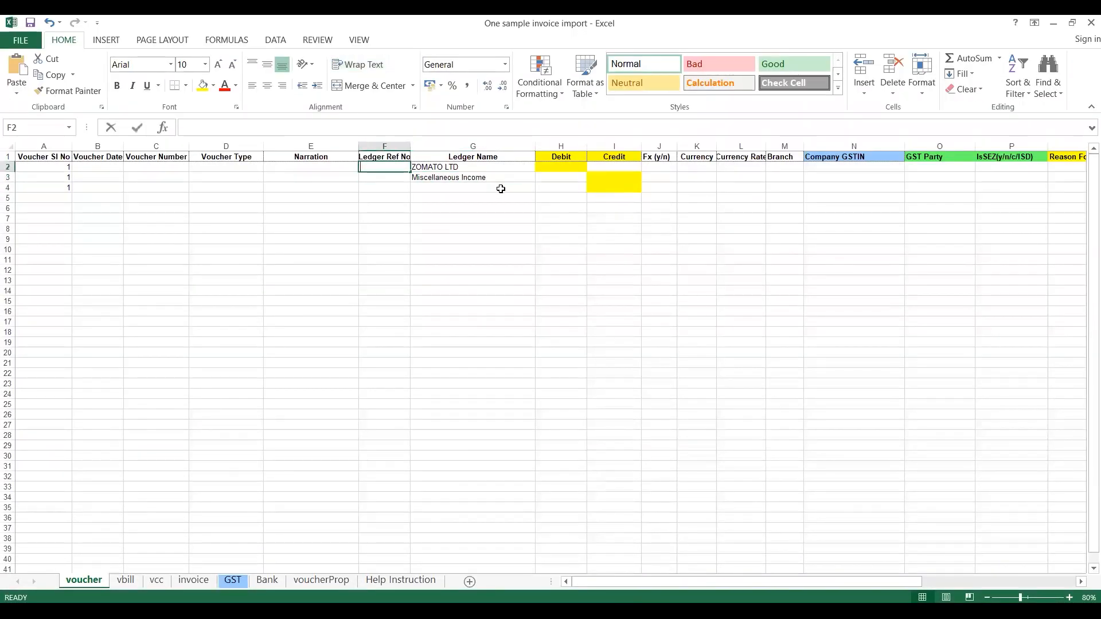
key(Return)
text(2)
key(Return)
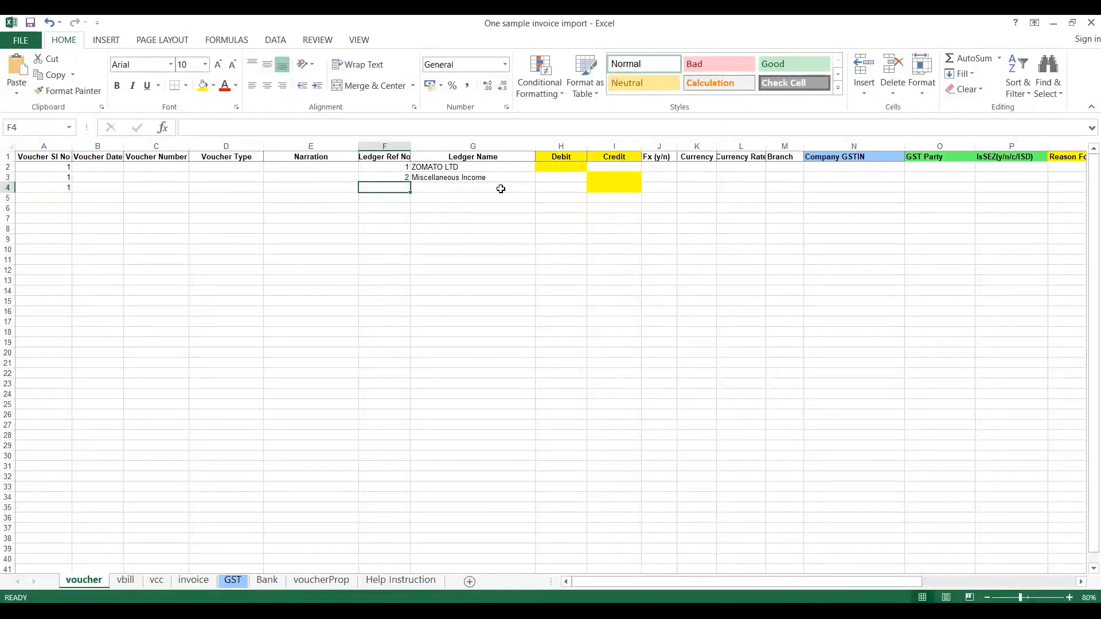
text(3)
key(Return)
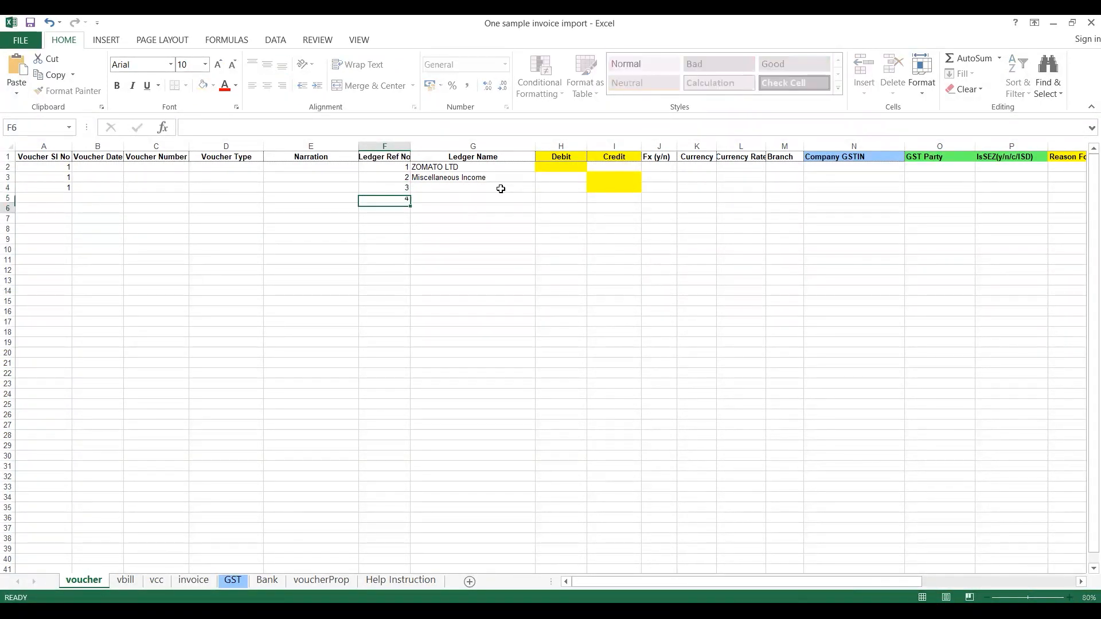
text(4)
Step: Copy the tax ledger names CGST-Output @ 9.0% and SGST-Output @ 9.0% from the RealBooks invoice into G4 and G5 of the voucher sheet
click(500, 189)
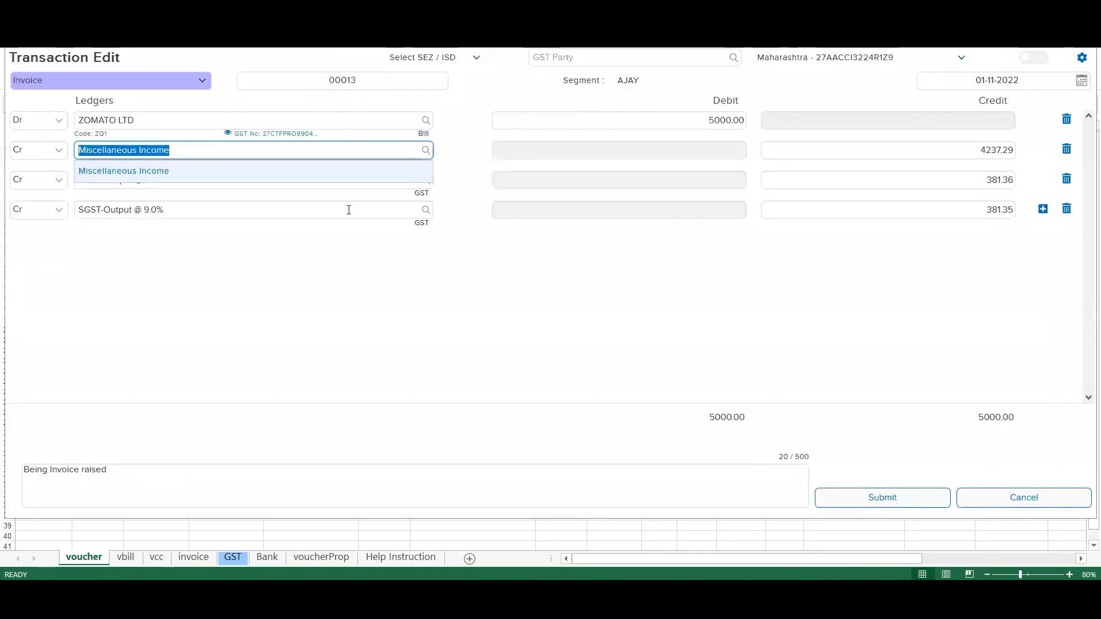
drag(161, 179, 261, 175)
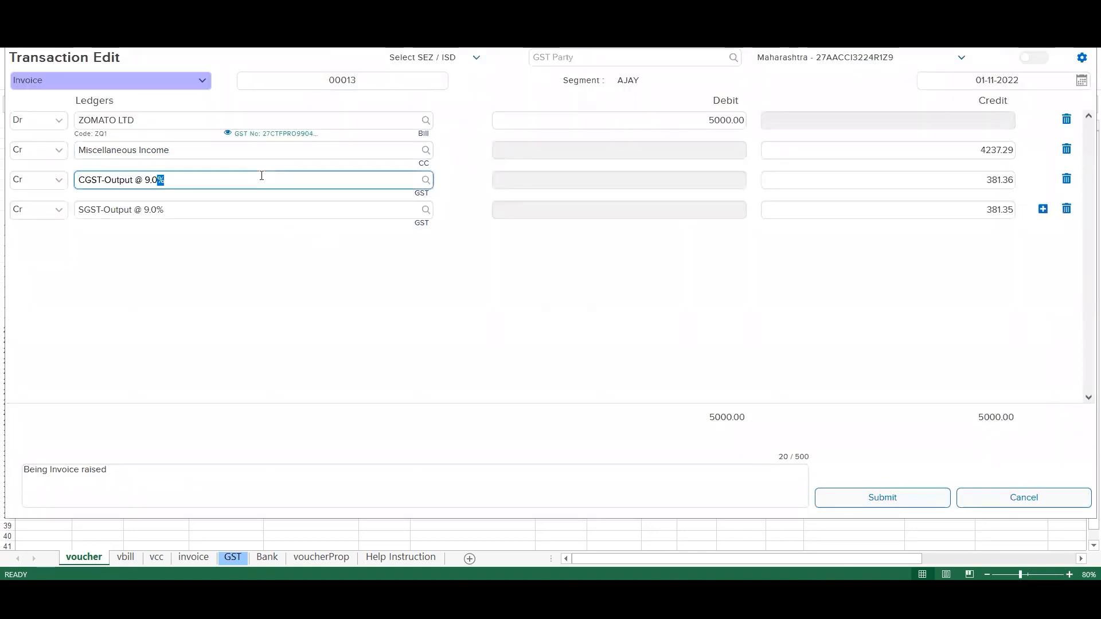
triple_click(262, 175)
key(ctrl+c)
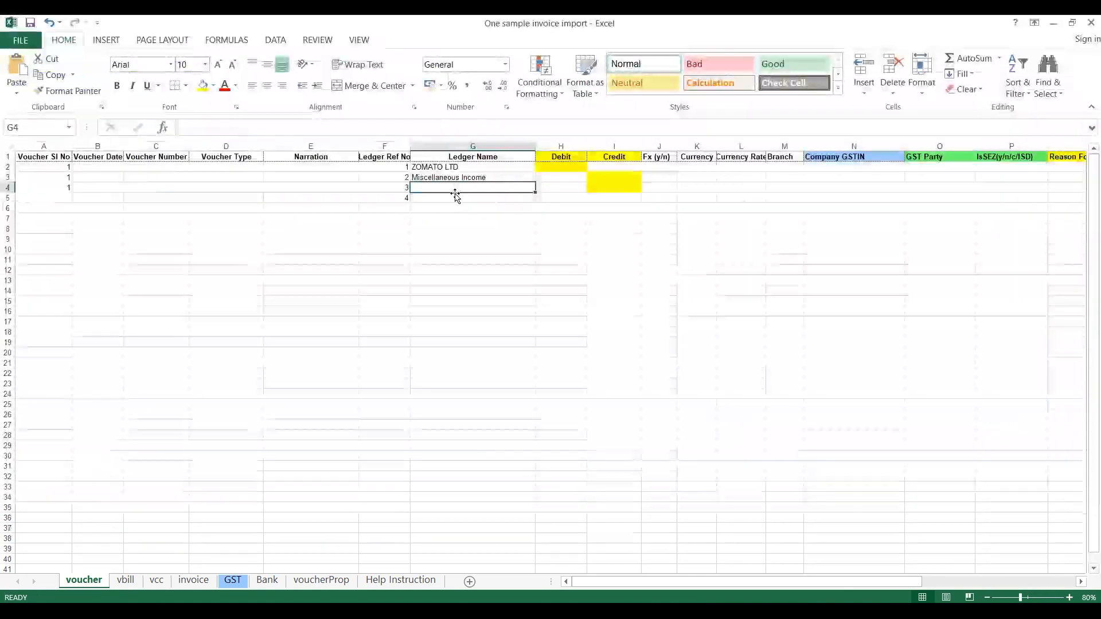
key(ctrl+v)
key(Return)
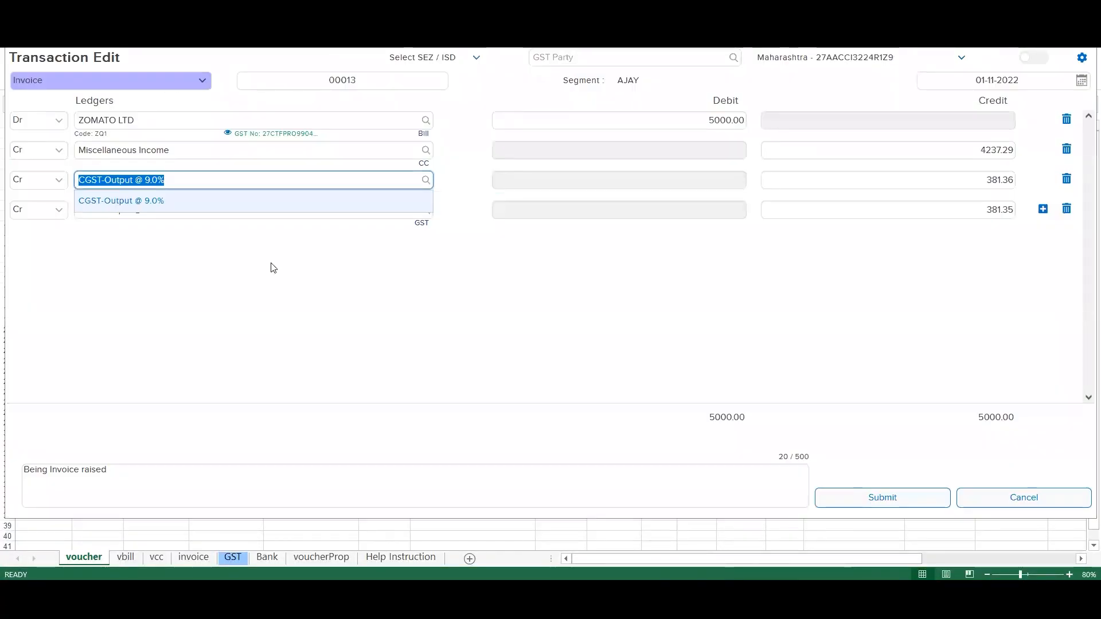
click(233, 239)
triple_click(221, 213)
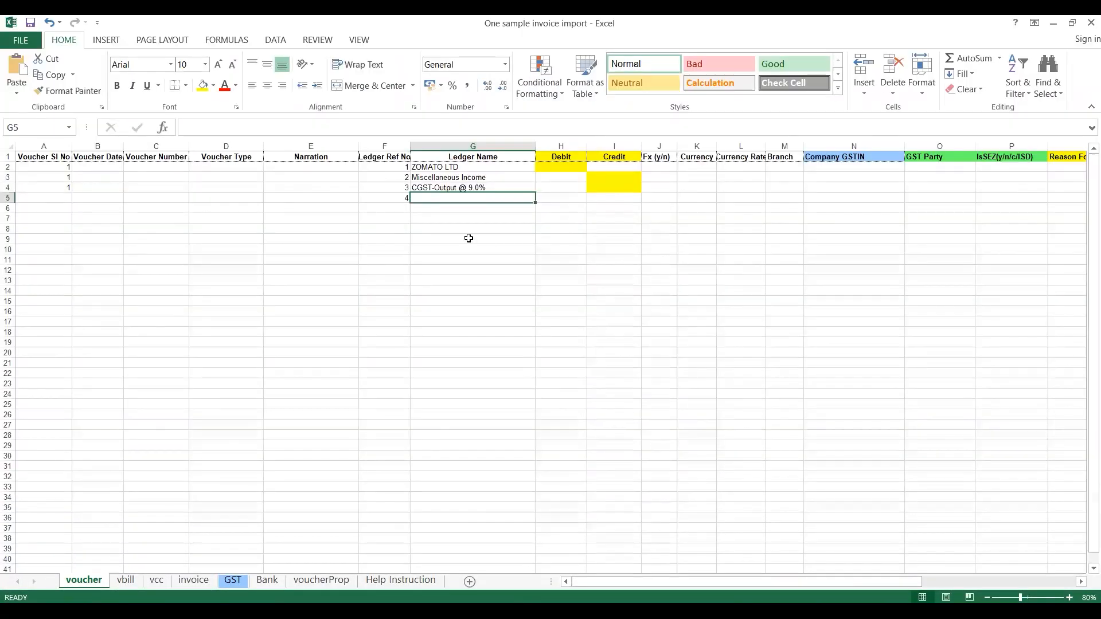
key(ctrl+v)
Step: Enter 1 as the Voucher Sl No for the SGST row in A5
key(Left)
key(Left)
key(Left)
key(Left)
key(Left)
key(Left)
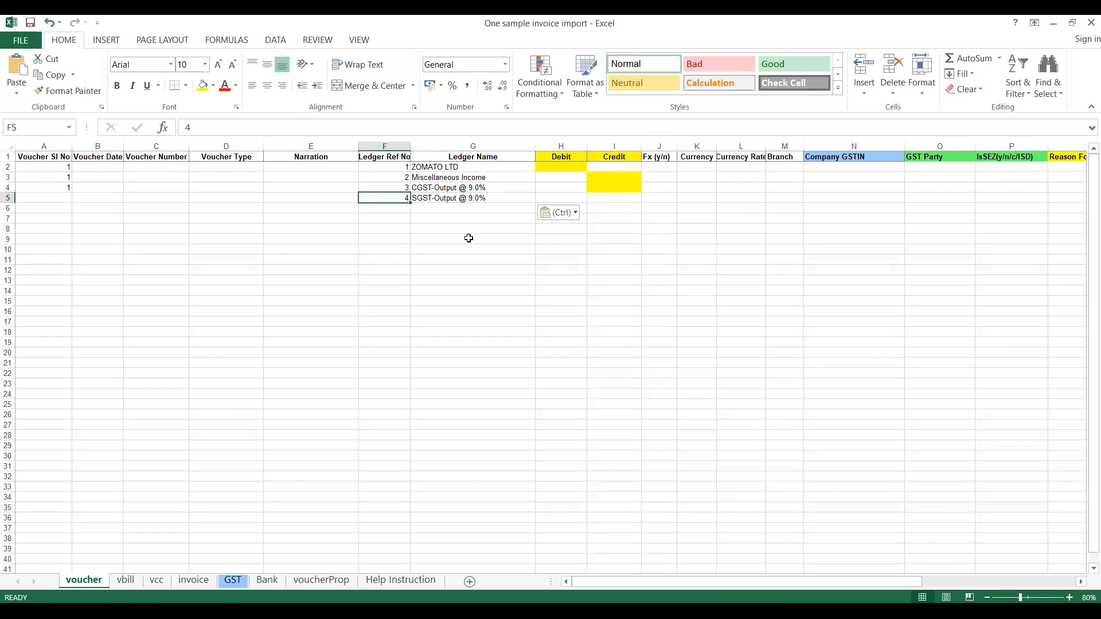
text(1)
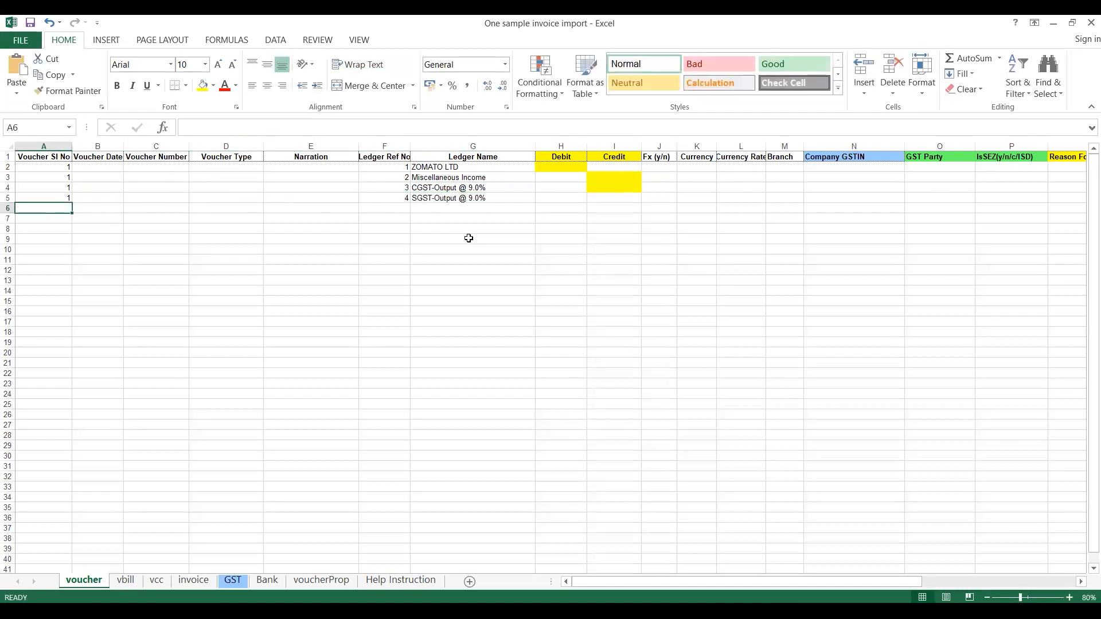
Step: Enter 02-12-2022 as the Voucher Date in B2
key(Right)
key(Up)
key(Up)
key(Up)
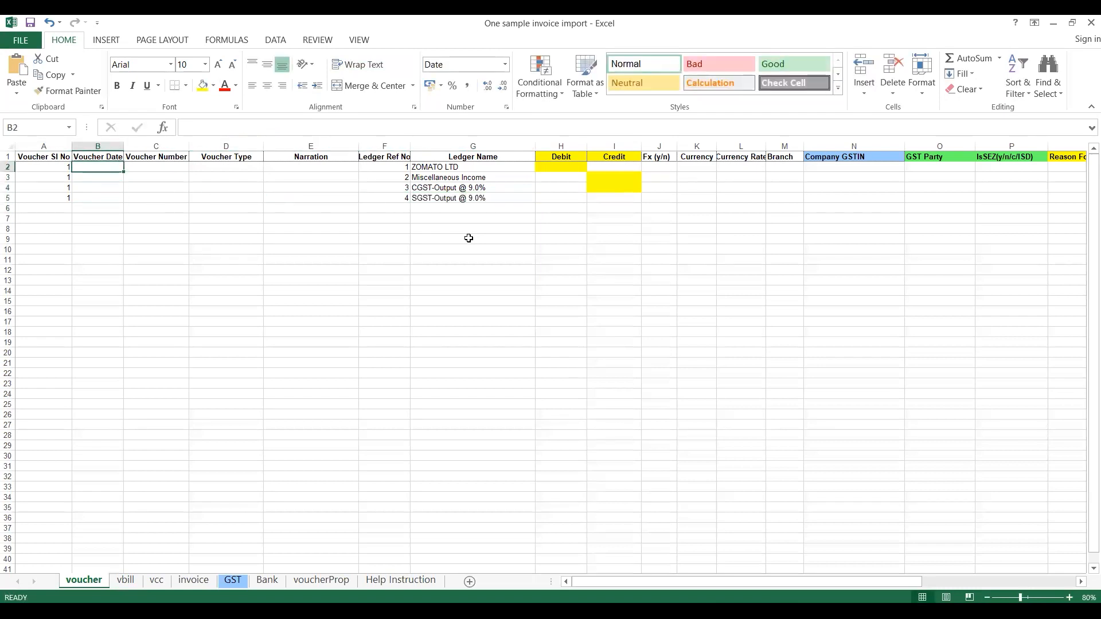
text(02-12-2022)
key(Right)
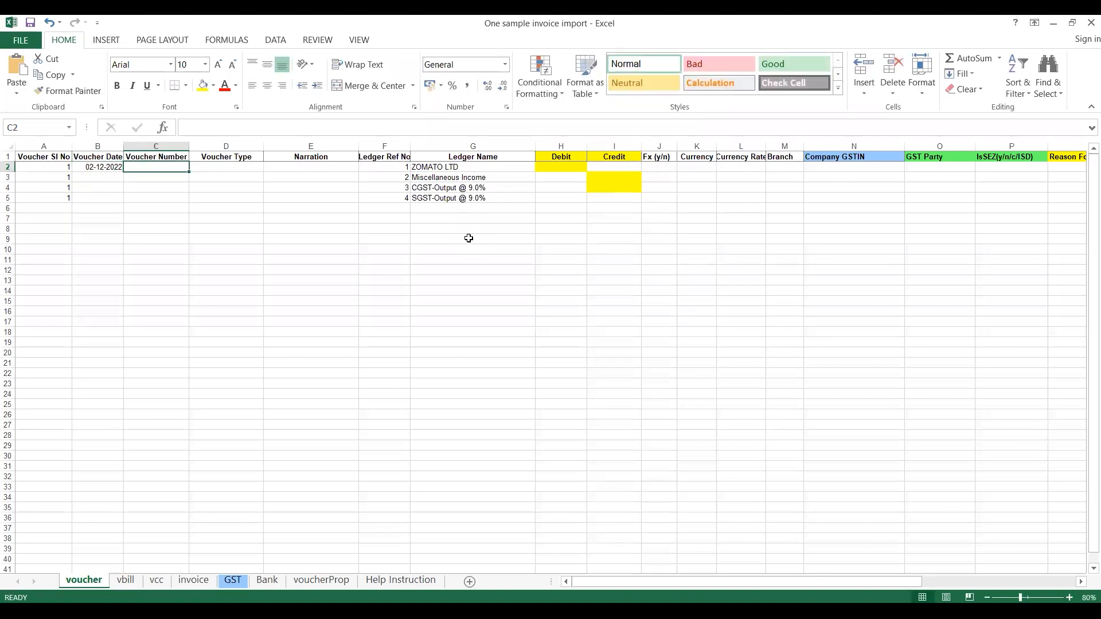
Step: Leave the voucher number blank, set the Voucher Type in D2 to Invoice, and enter a "Being Invoice raised against" narration naming Zomato in E2
key(Right)
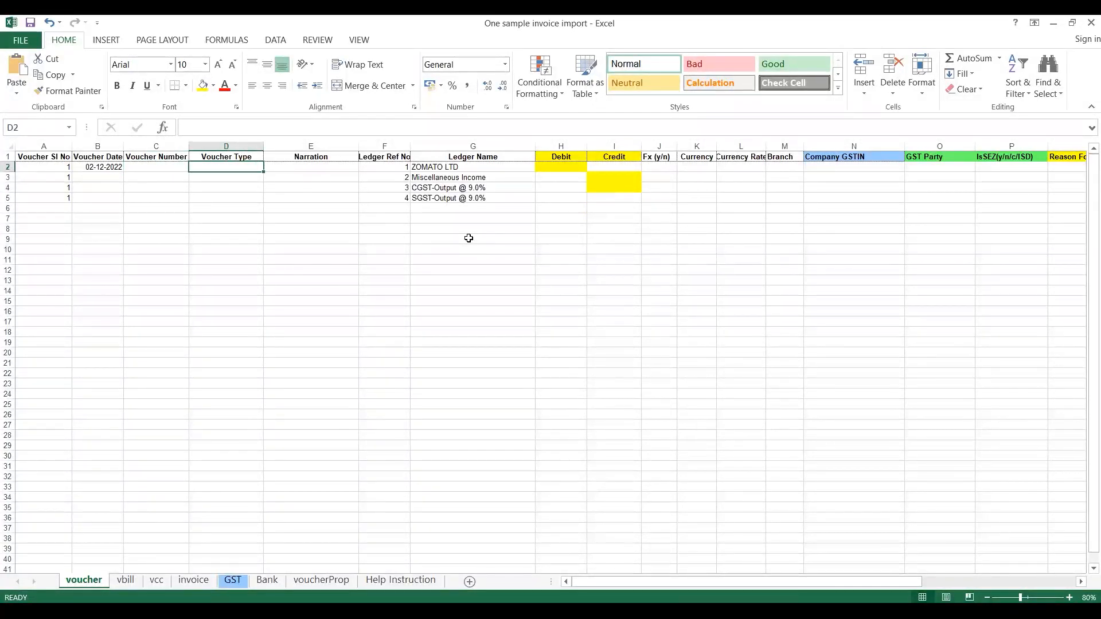
text(Invoice)
key(Right)
text(Being Invoice raise)
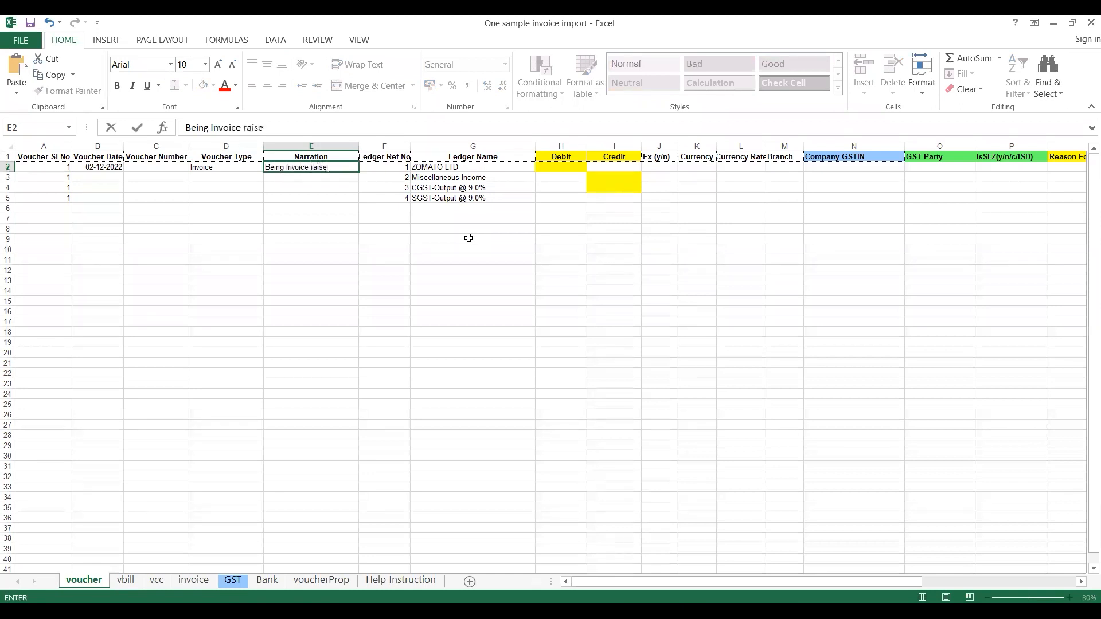
text(d against Zom)
key(Tab)
Step: Enter a debit of 118 for ZOMATO LTD in H2 and a credit of 100 for Miscellaneous Income in I3
key(Tab)
key(Tab)
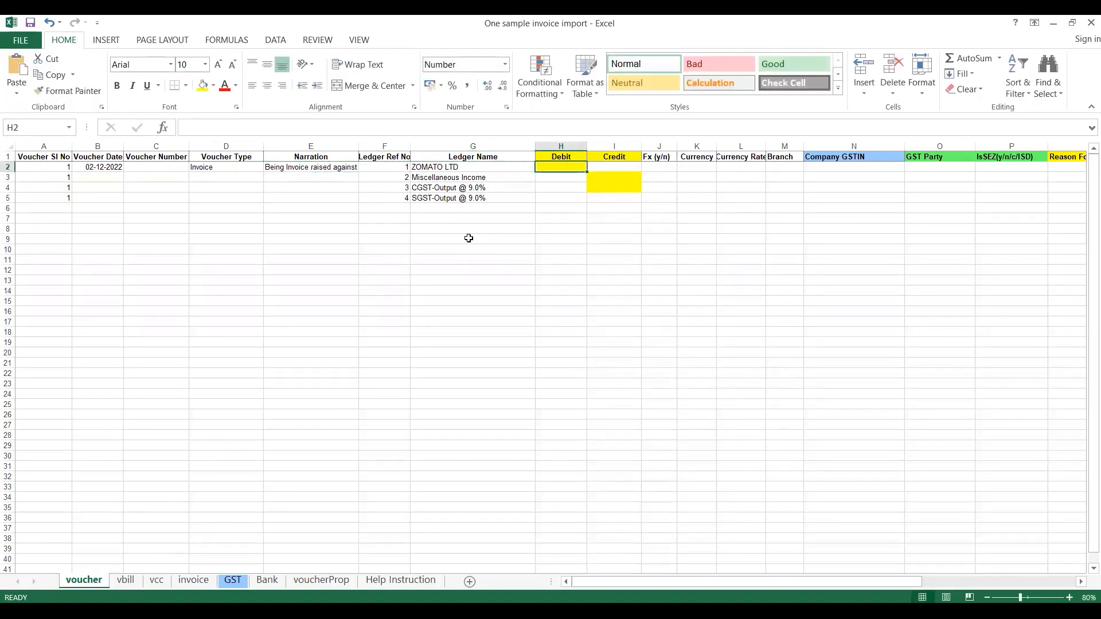
text(118)
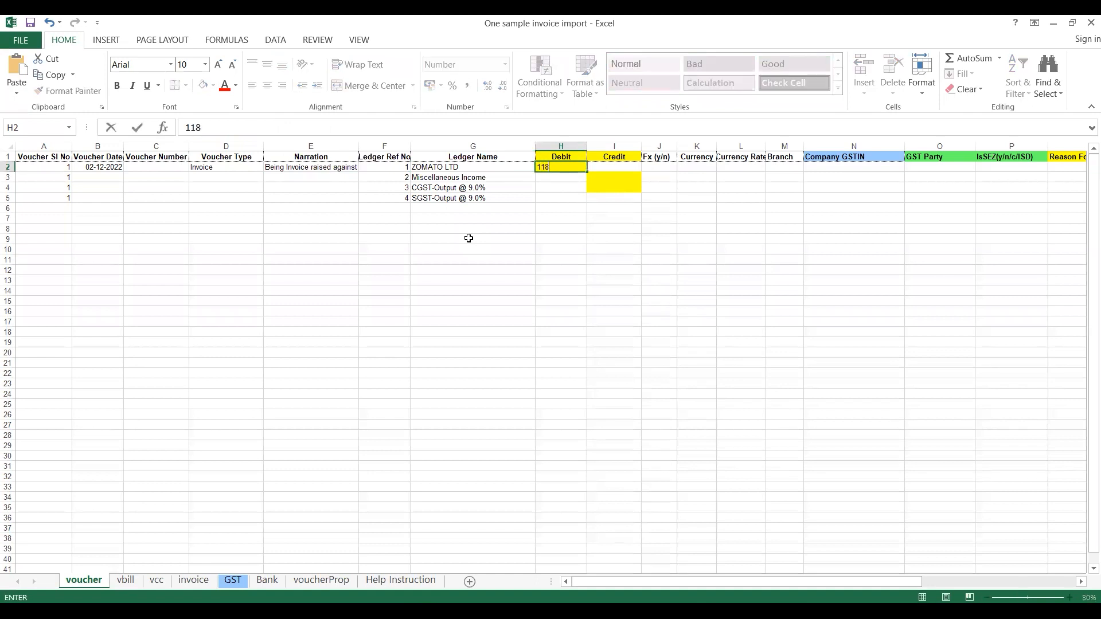
key(Return)
key(Tab)
text(1)
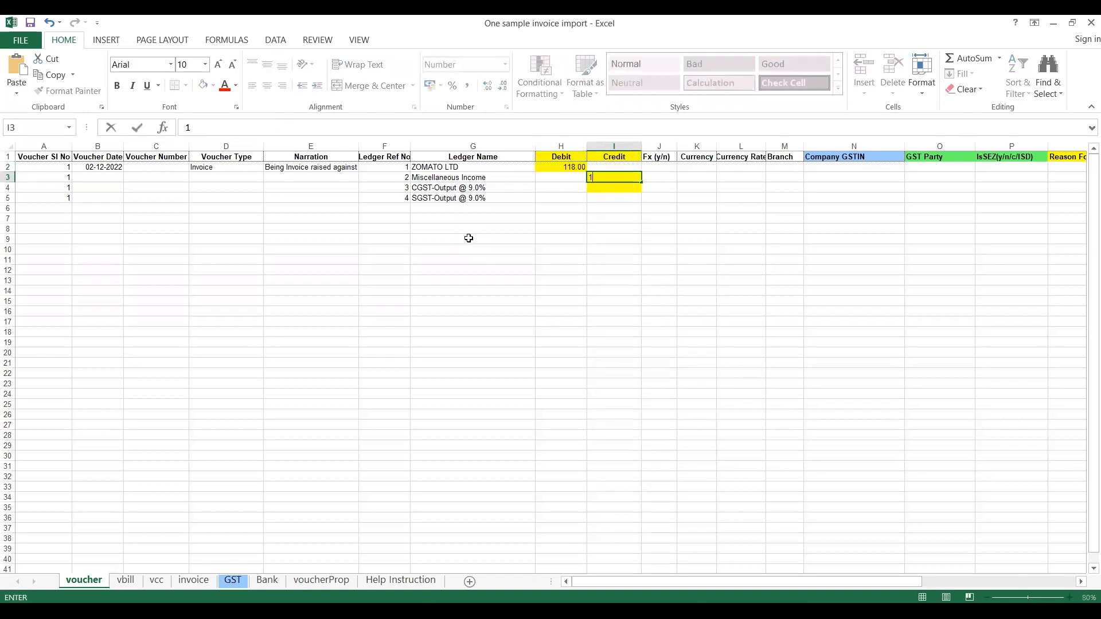
key(Return)
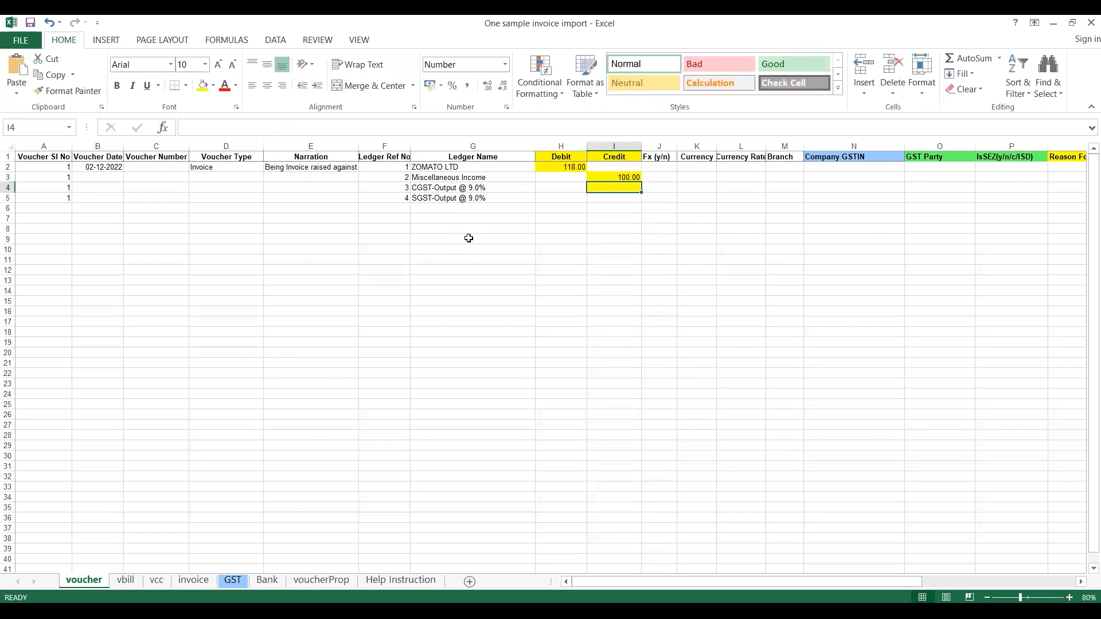
Step: Enter a credit of 9 each for the CGST and SGST rows in I4 and I5
text(9)
key(Return)
text(9)
key(Return)
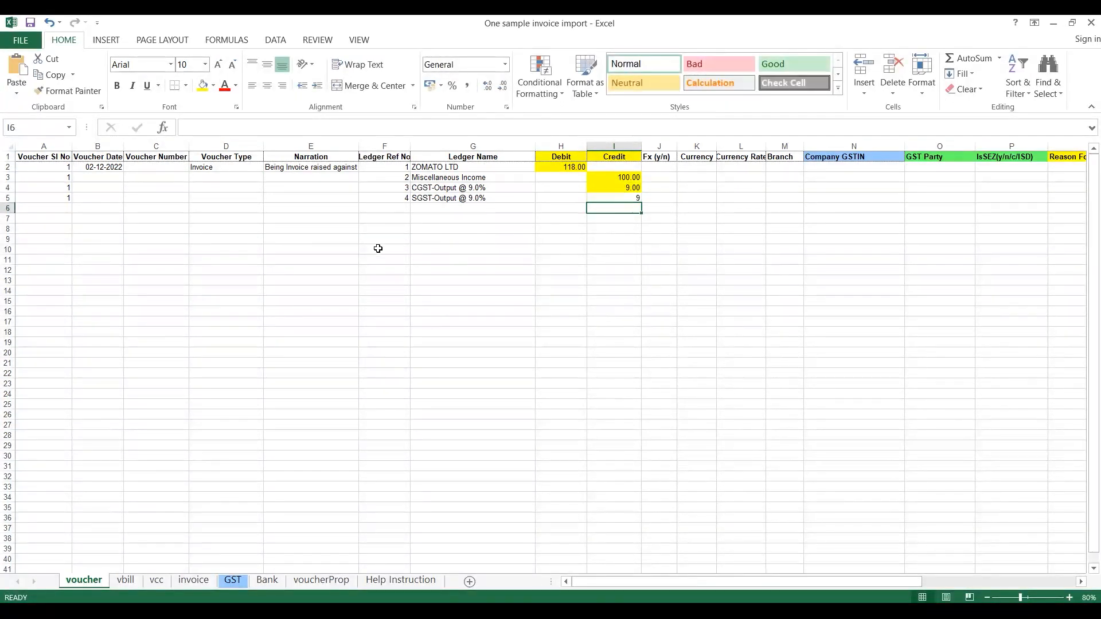
Step: Copy the CGST and SGST ledger names from G4:G5 of the voucher sheet into C2:C3 of the GST sheet
click(485, 195)
key(Up)
shift+click(485, 195)
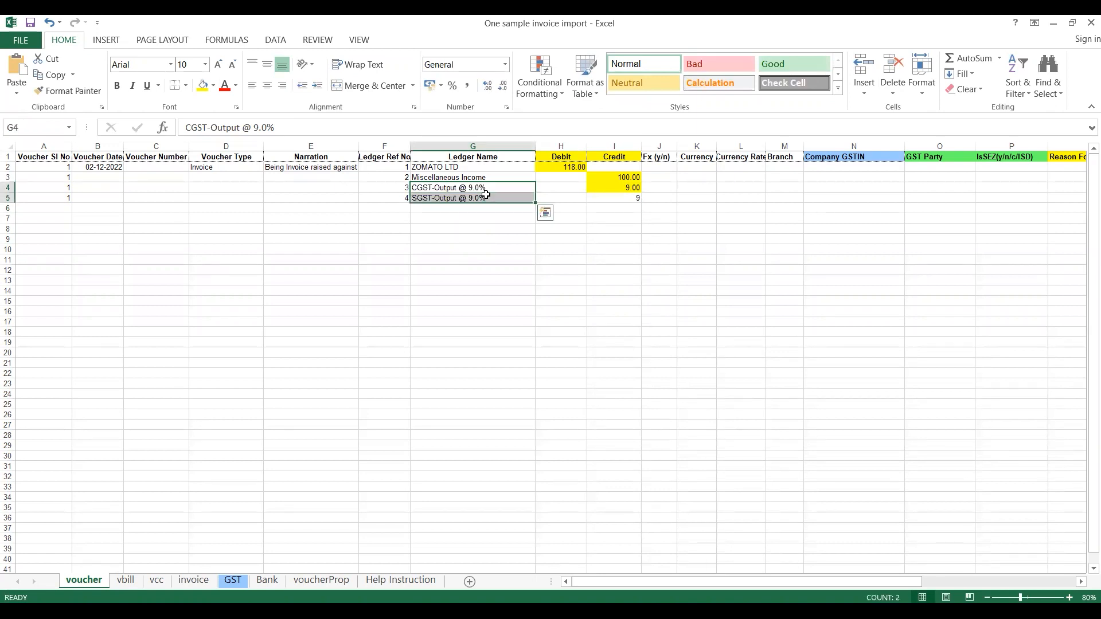
key(ctrl+c)
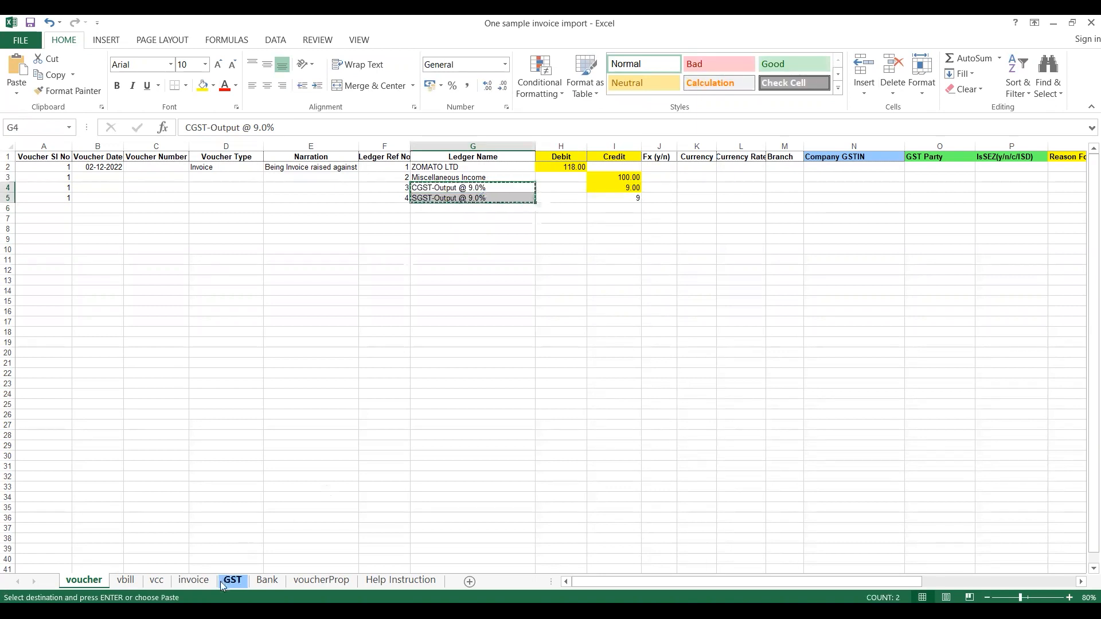
click(223, 582)
click(188, 190)
key(Up)
key(Up)
key(ctrl+v)
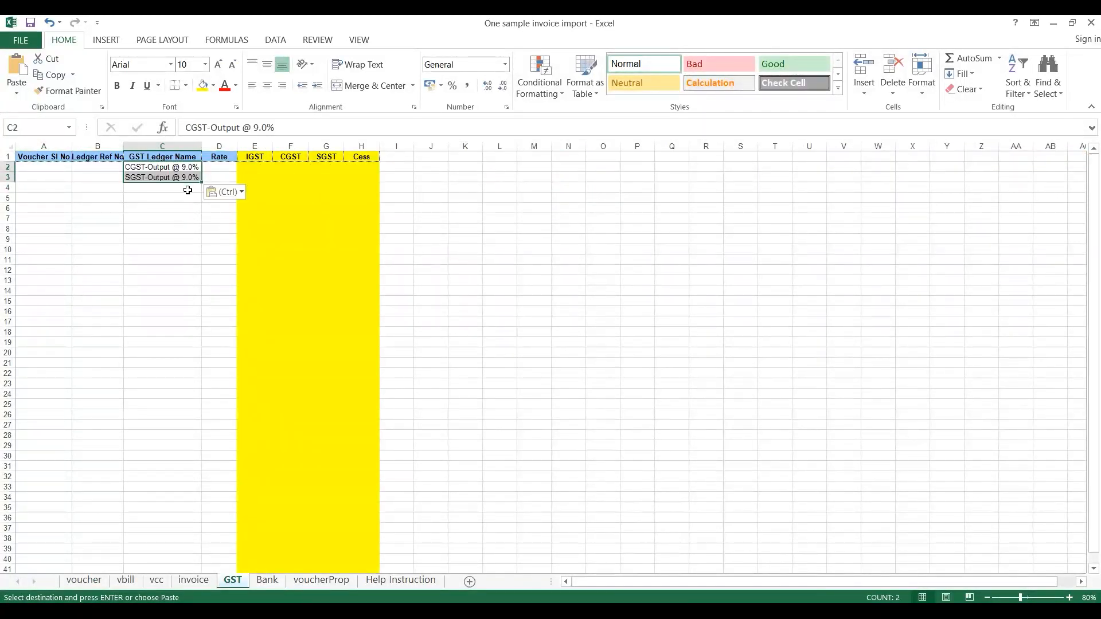
Step: Check the Miscellaneous Income reference on the voucher sheet and enter Ledger Ref No 2 in B2:B3 of the GST sheet
key(Left)
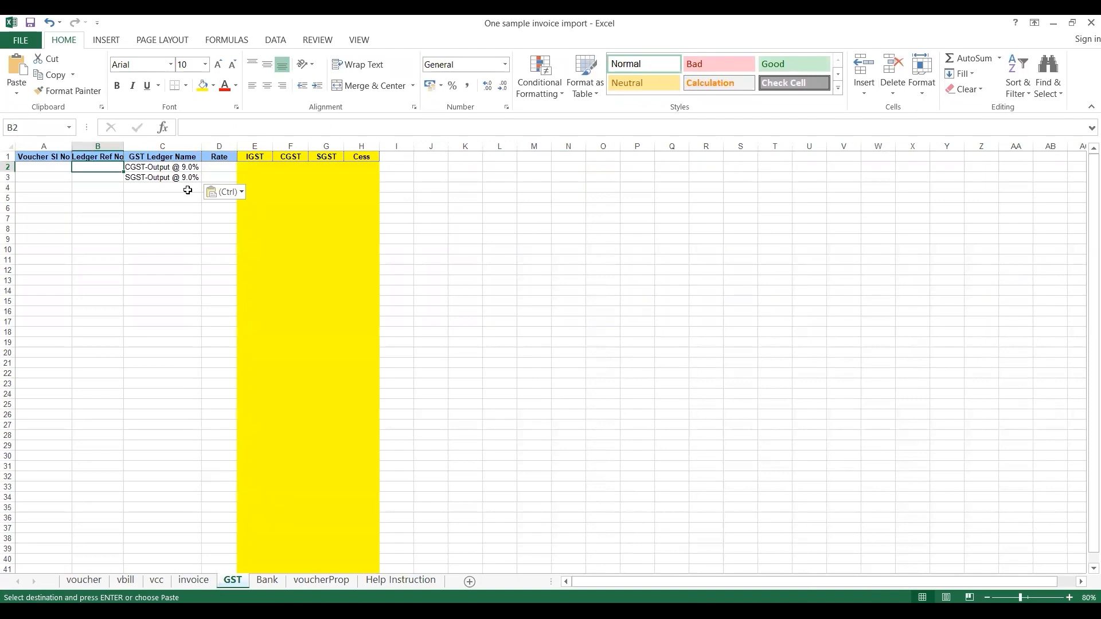
click(88, 580)
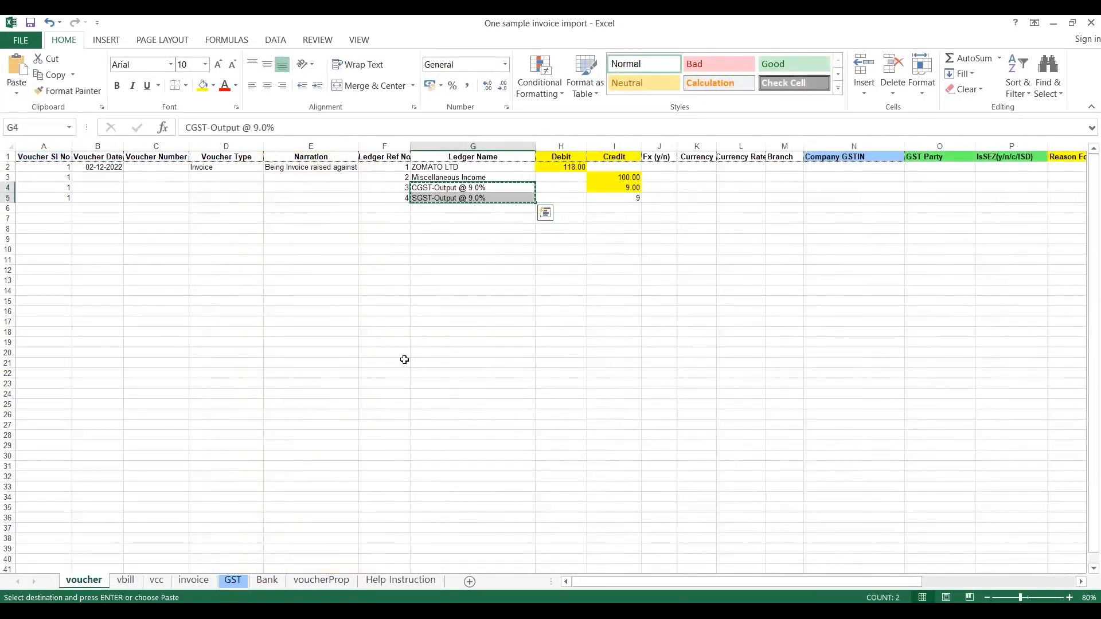
click(445, 197)
click(432, 182)
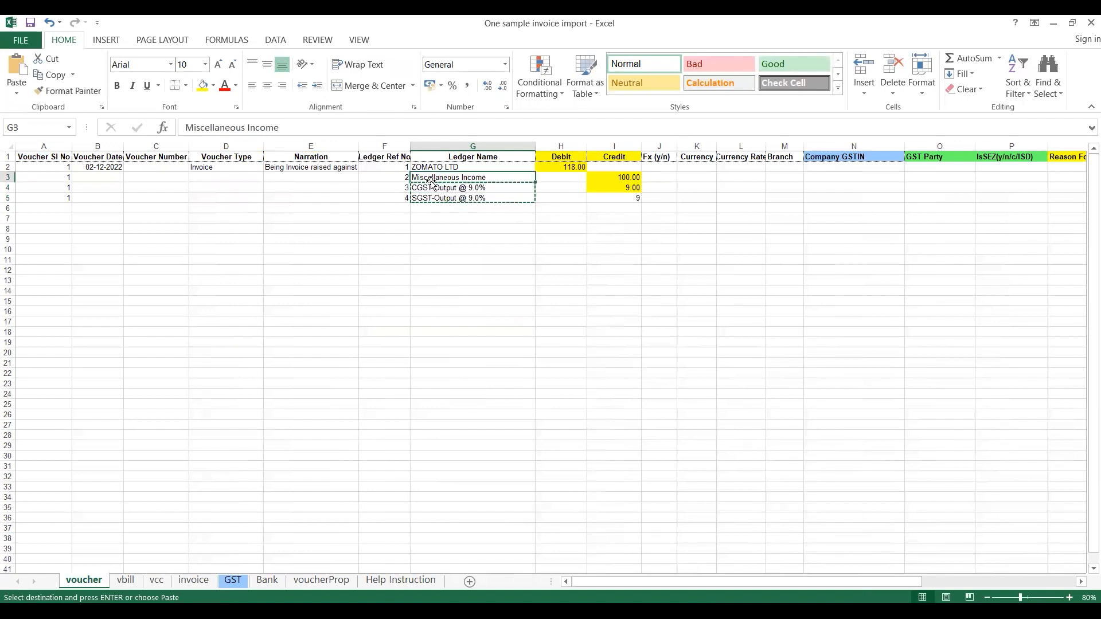
click(399, 176)
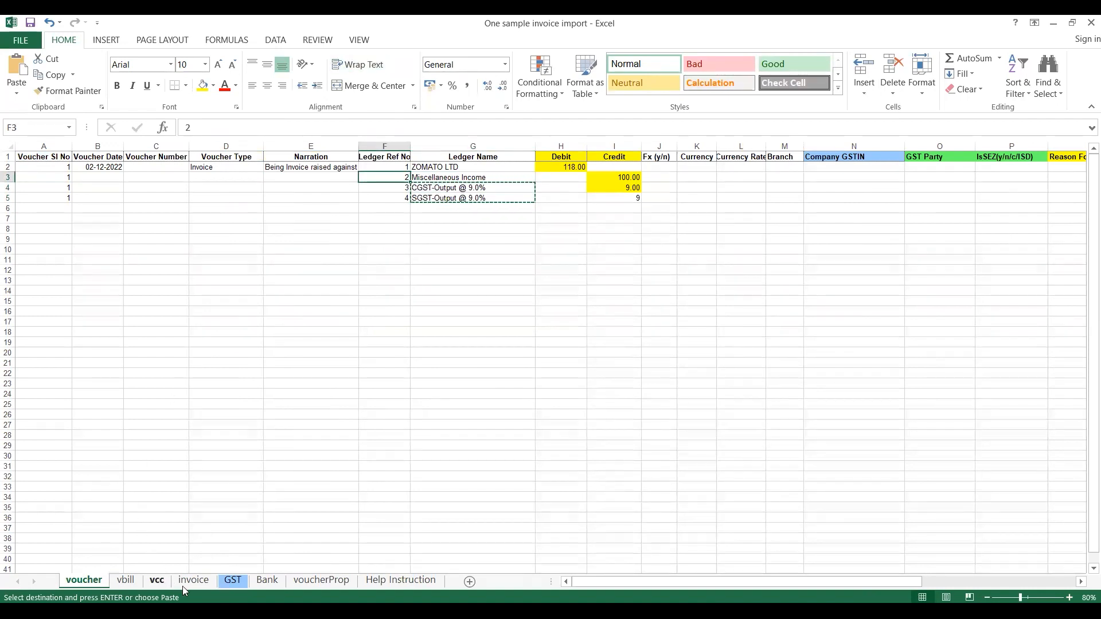
click(233, 580)
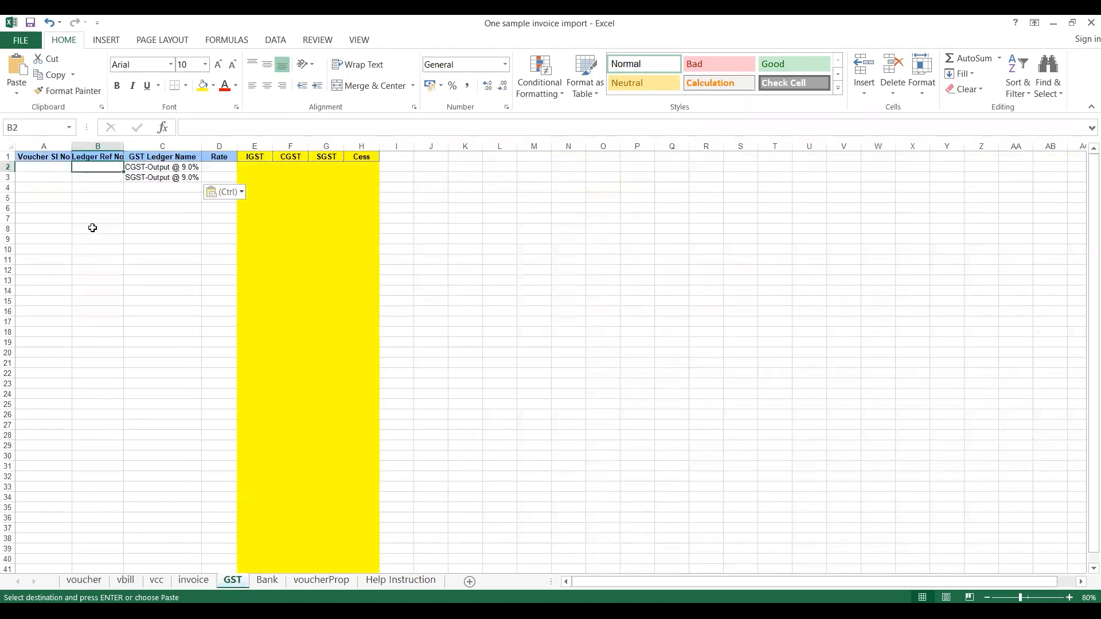
text(2)
key(Return)
text(2)
key(Return)
Step: Enter Voucher Sl No 1 in A2 and A3 of the GST sheet
key(Up)
key(Left)
key(Up)
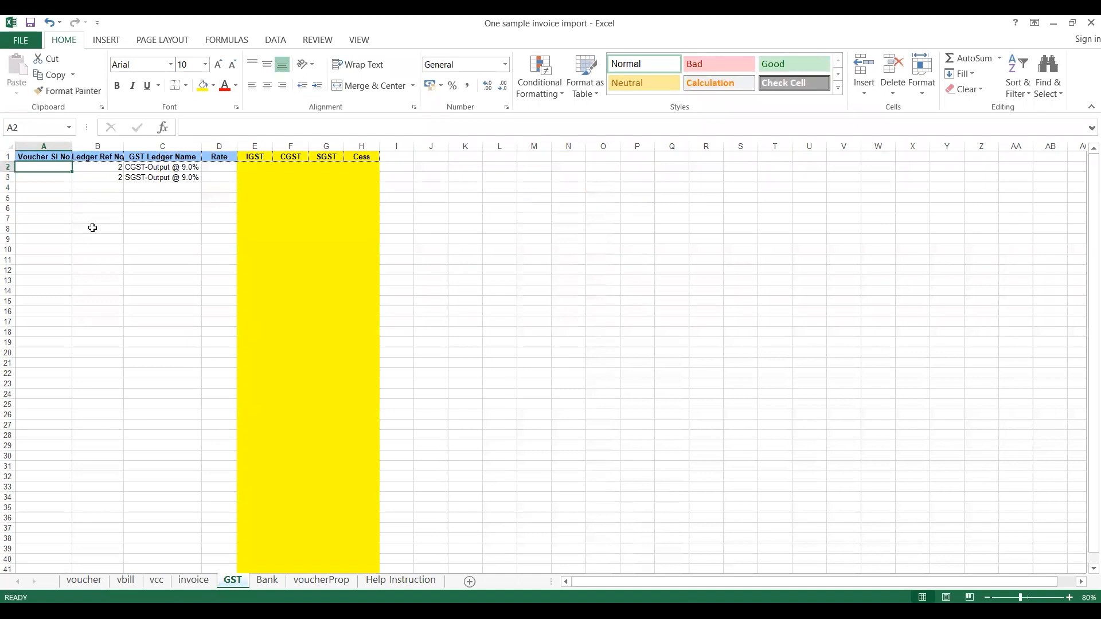
text(1)
key(Return)
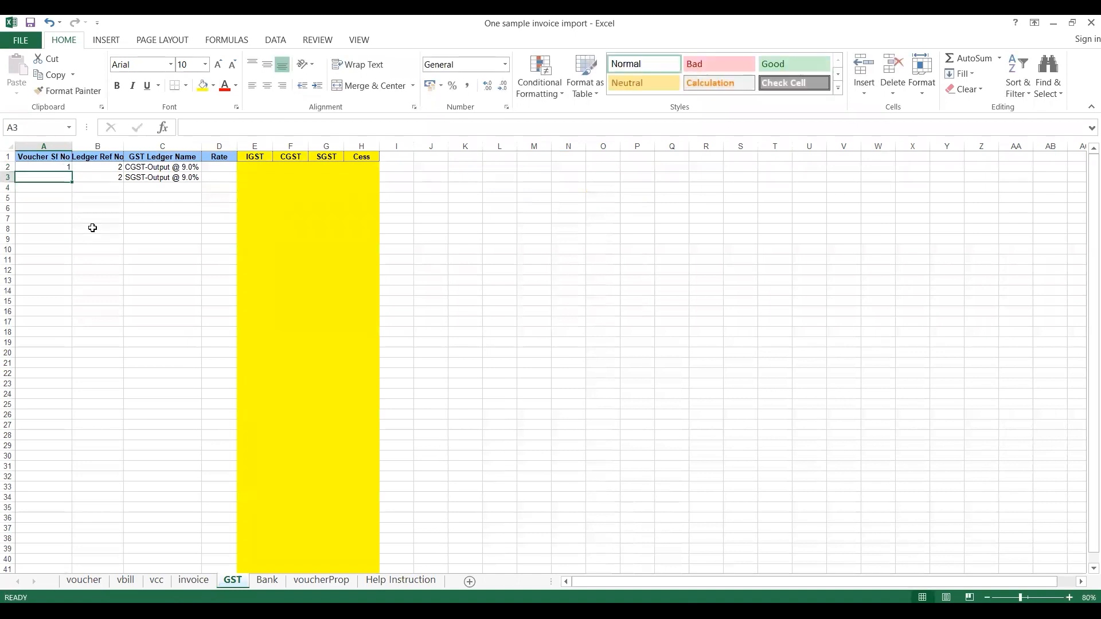
text(1)
key(Return)
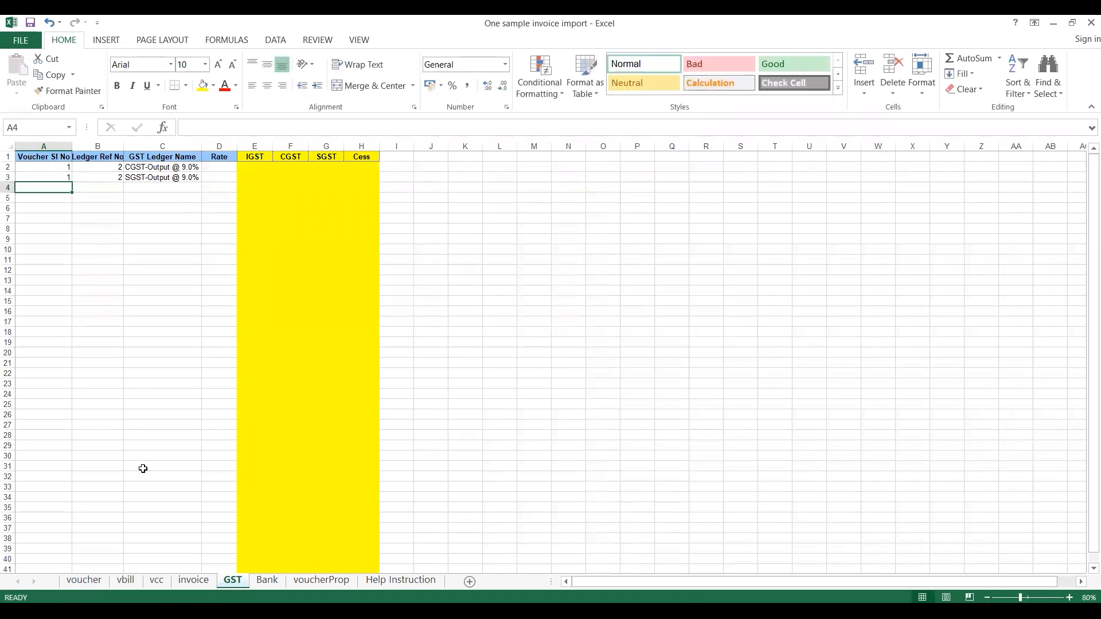
Step: Enter 9 as the CGST amount in F2 and 9 as the SGST amount in G3 of the GST sheet
click(292, 170)
text(9)
key(Return)
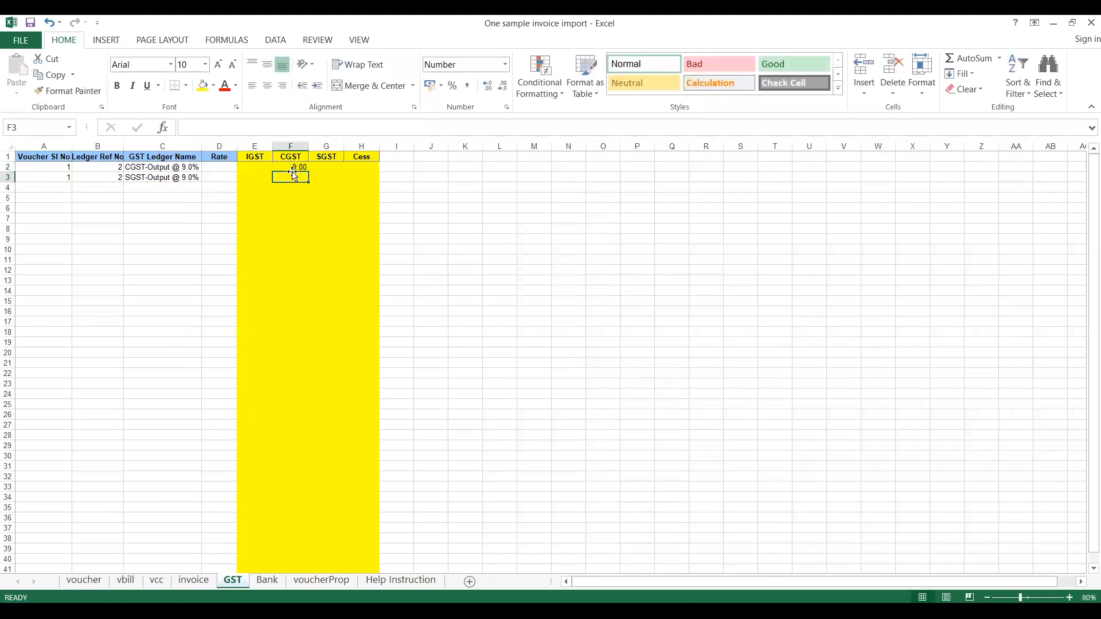
key(Up)
key(Right)
key(Down)
text(9)
key(Return)
key(Up)
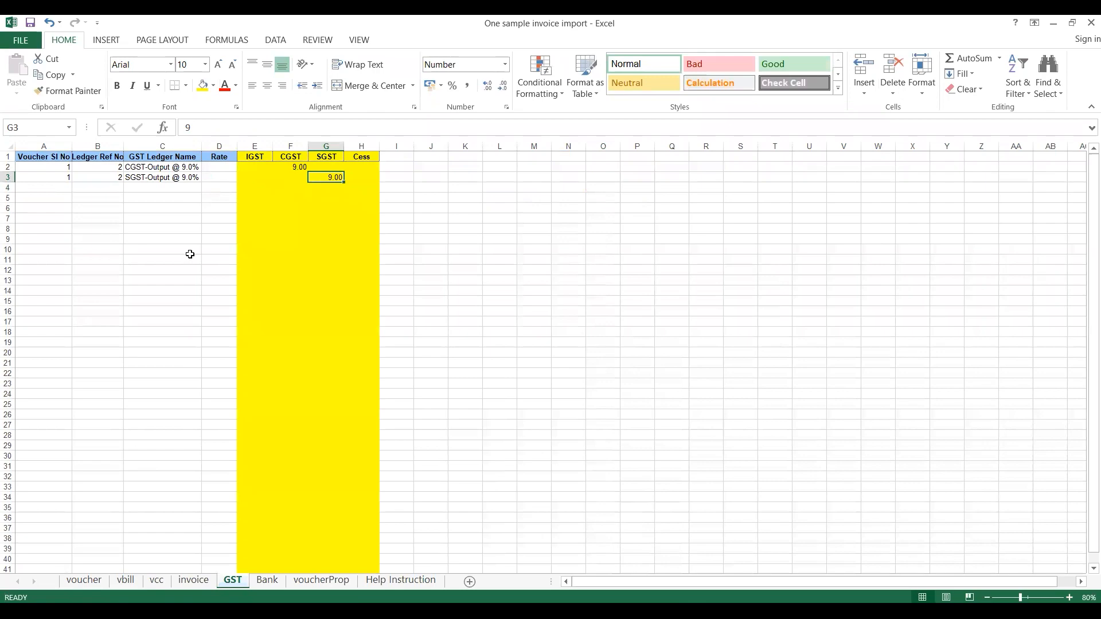
Step: Check the ZOMATO LTD row on the voucher sheet and enter Sl No 1 and Voucher Sl No 1 in A2:B2 of the vbill sheet
click(127, 581)
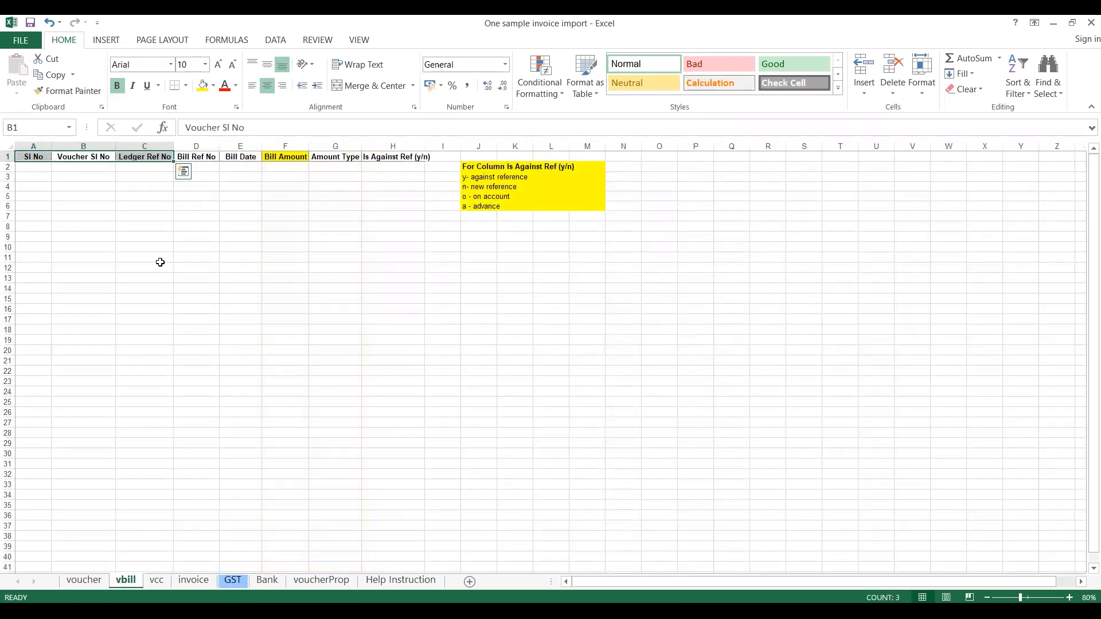
click(159, 262)
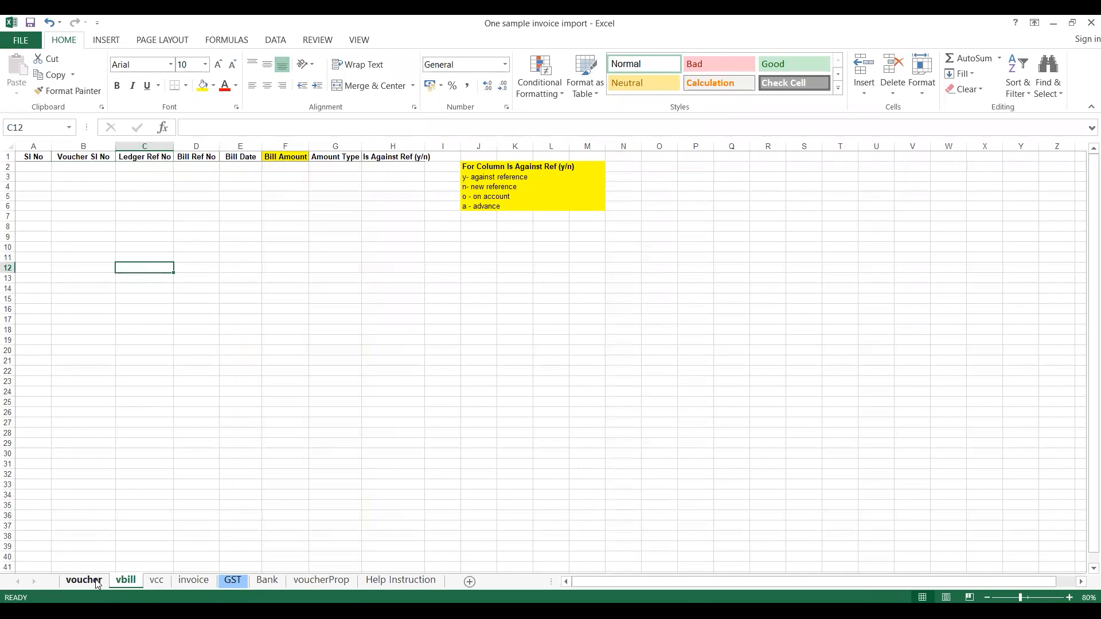
click(85, 580)
click(446, 168)
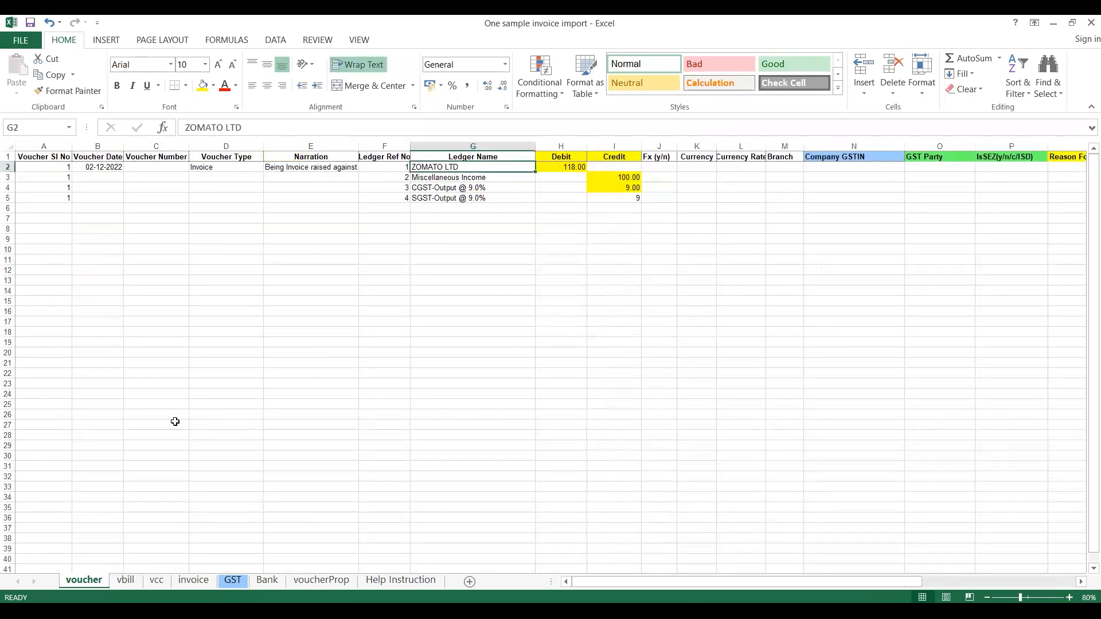
click(127, 580)
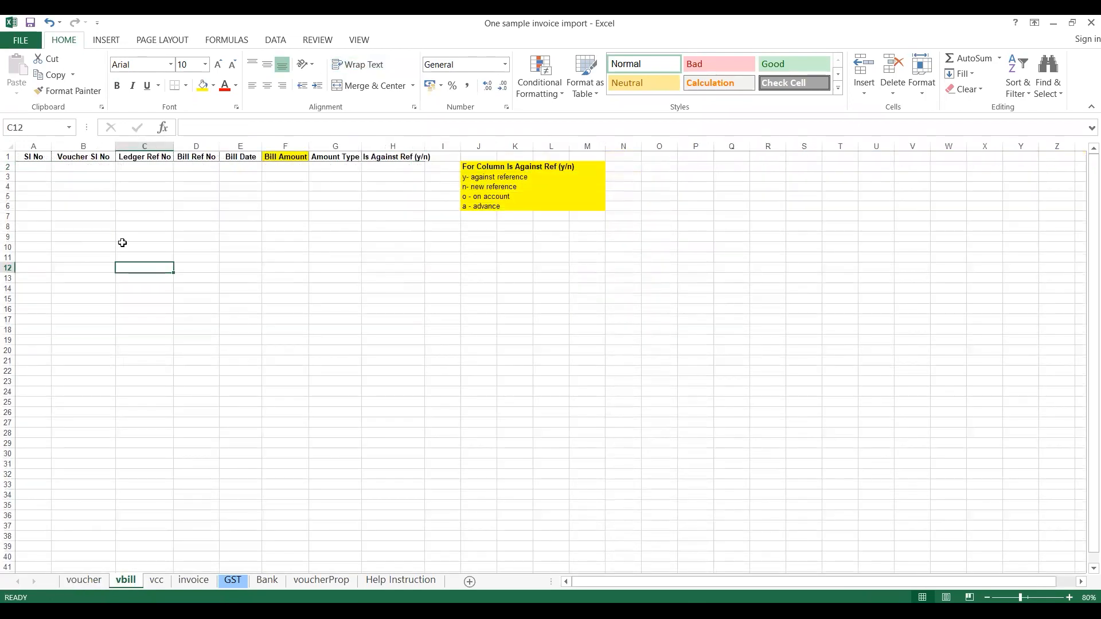
click(47, 169)
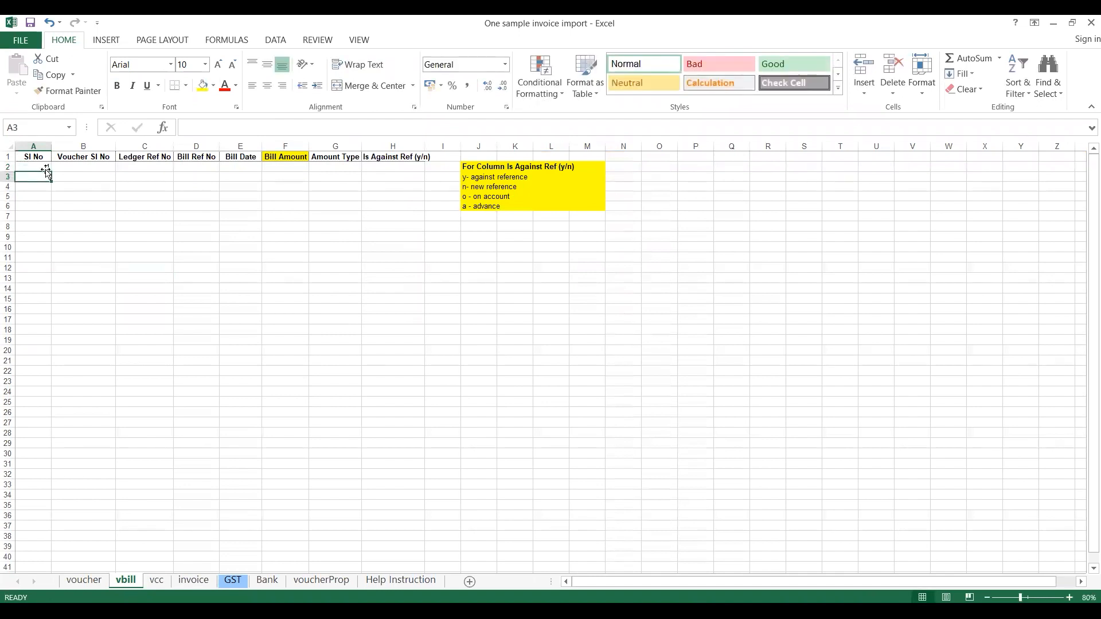
key(Tab)
text(1)
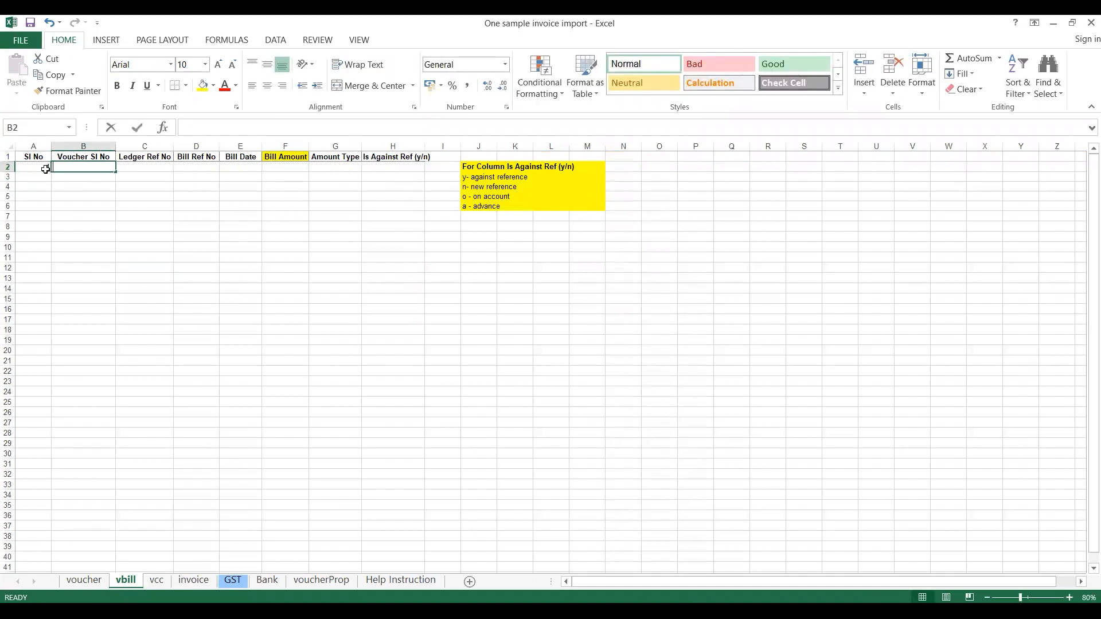
key(Tab)
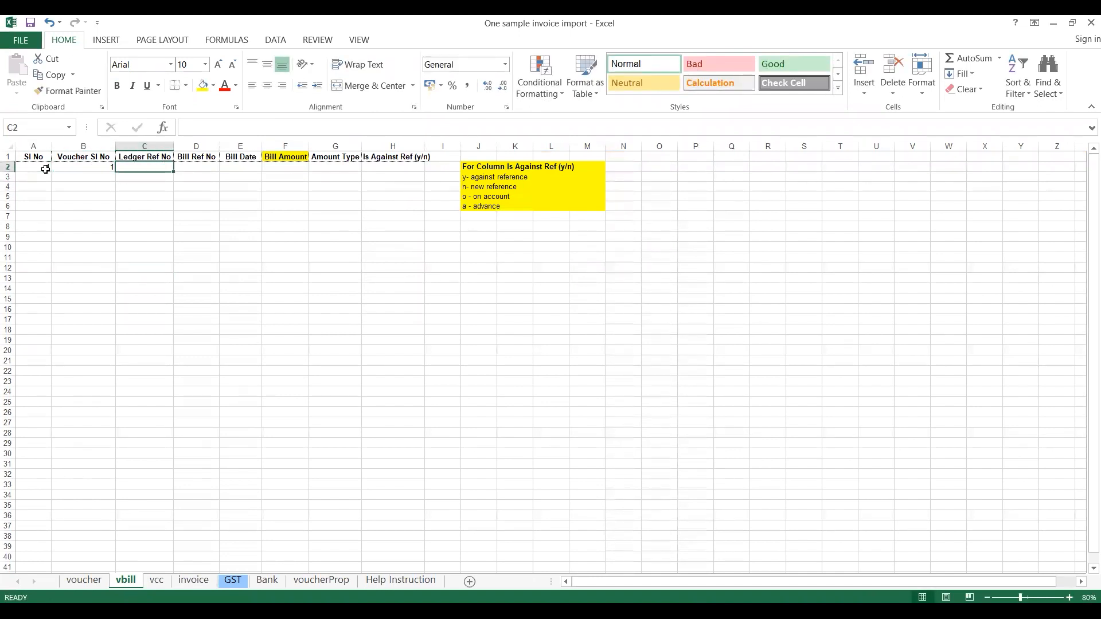
Step: Copy ZOMATO LTD's Ledger Ref No from F2 of the voucher sheet into C2 of the vbill sheet
click(84, 580)
key(Left)
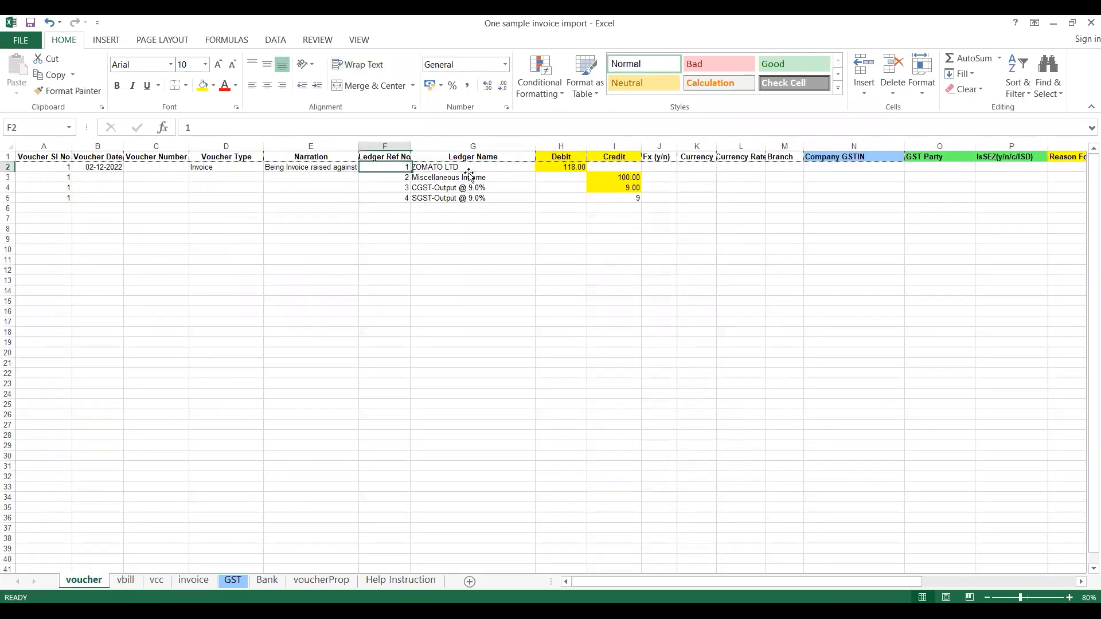
key(ctrl+c)
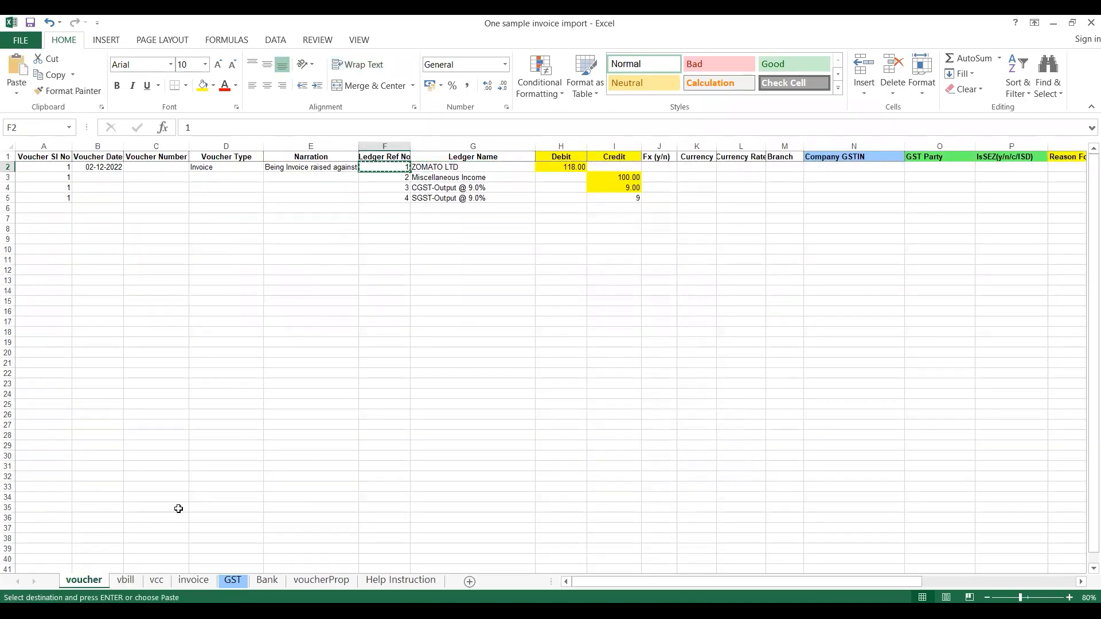
click(126, 581)
key(ctrl+v)
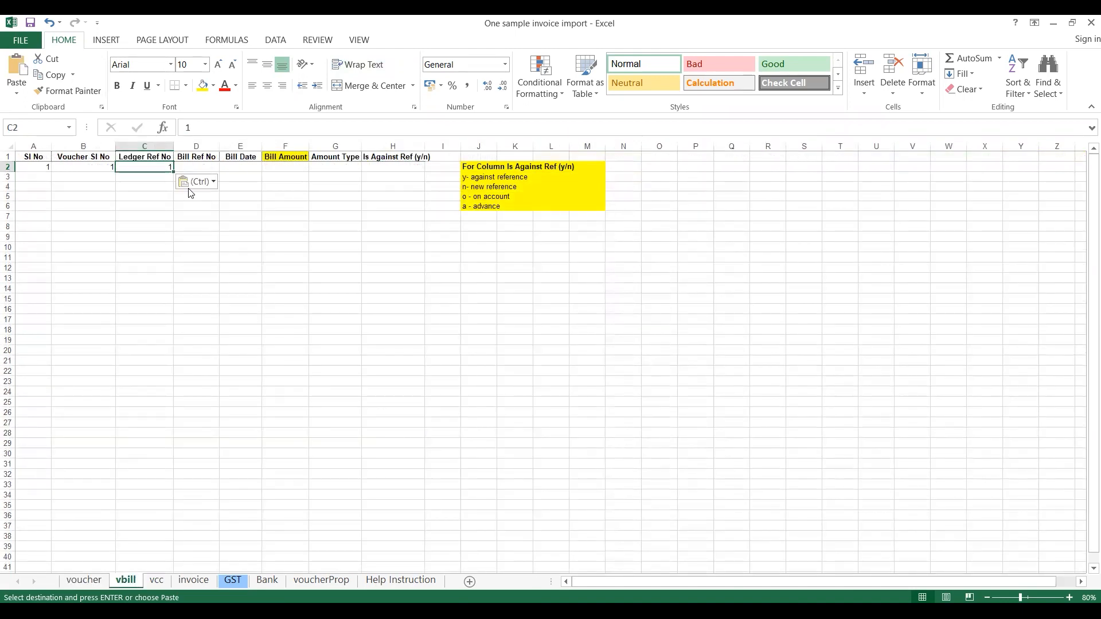
Step: Enter the Bill Ref No Zomato-0014 in D2 and the Bill Date 01/12/2022 in E2 of the vbill sheet
key(Right)
text(Z)
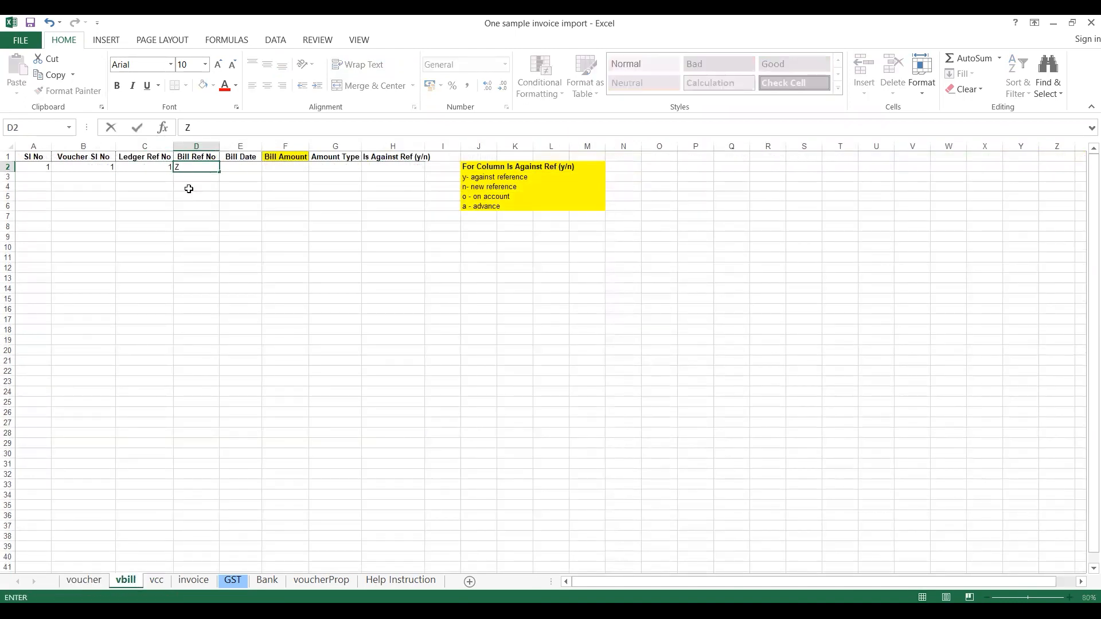
text(omato-0014)
key(Tab)
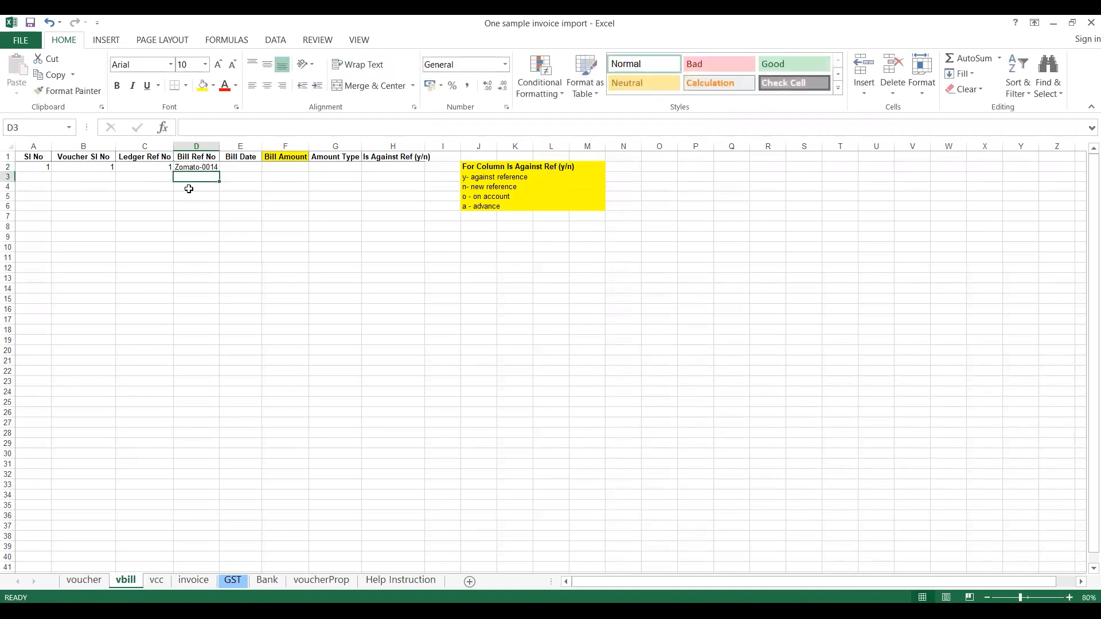
text(0)
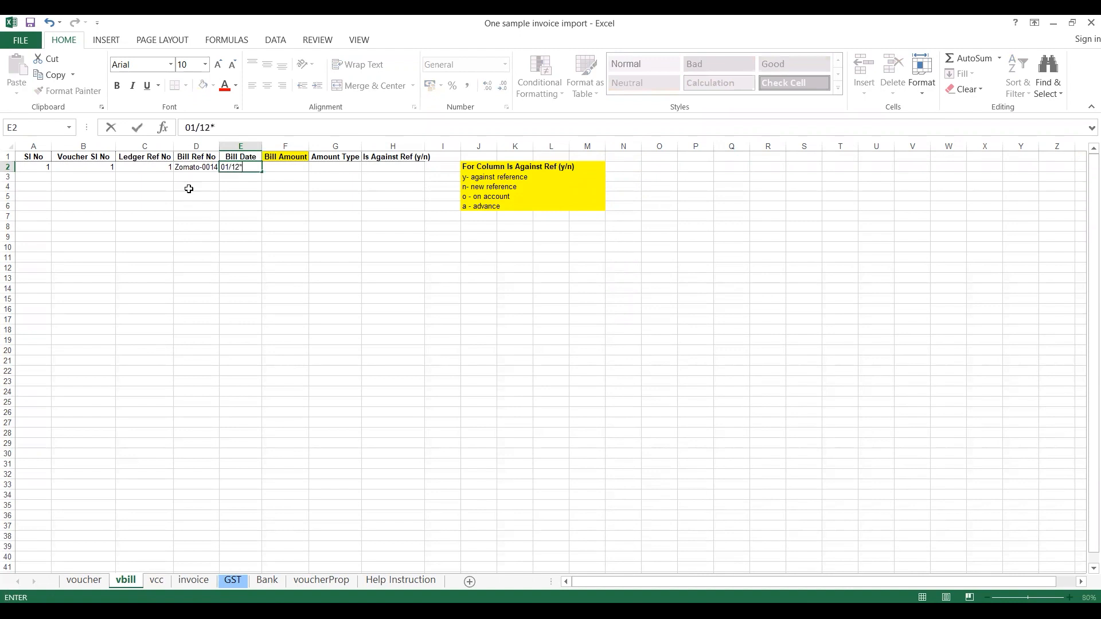
text(1/12/2022)
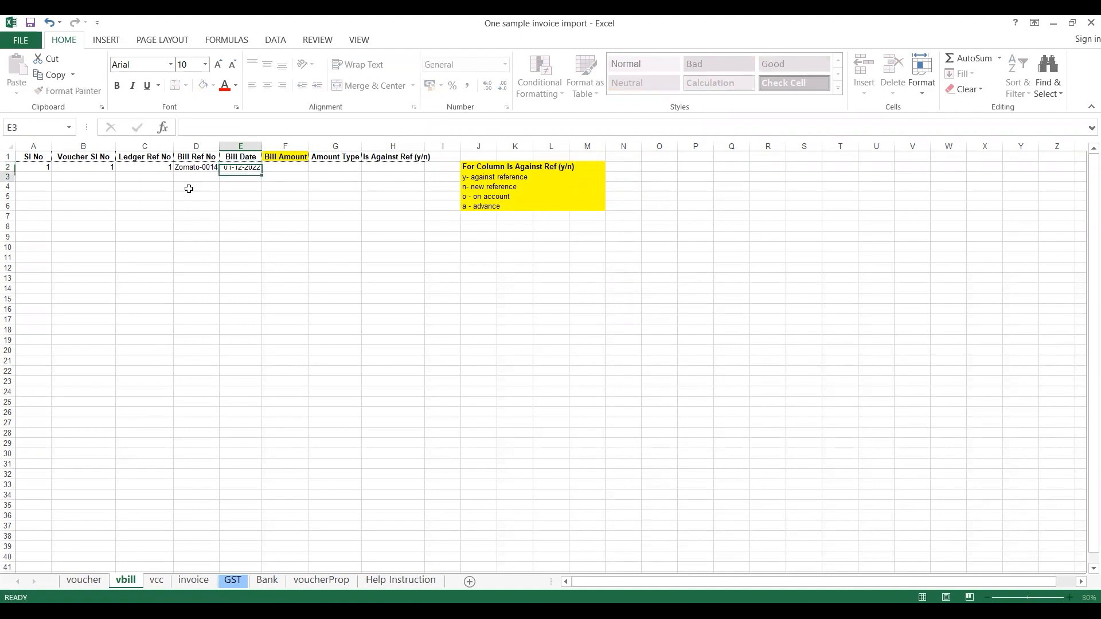
key(Tab)
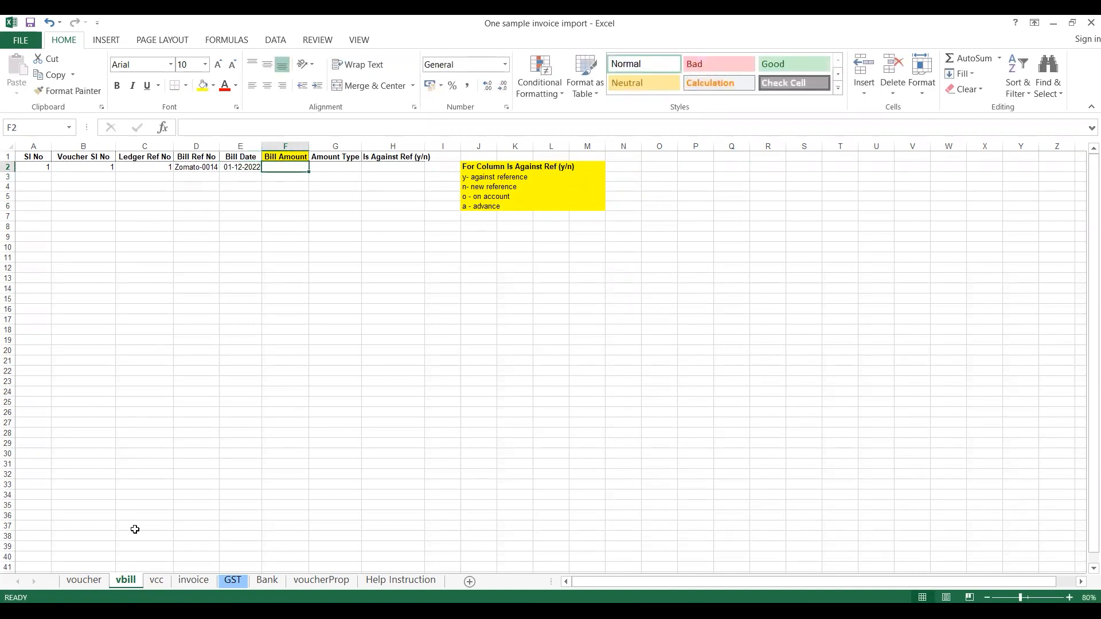
Step: Copy the 118 debit from H2 of the voucher sheet into the Bill Amount cell F2 of the vbill sheet
click(84, 580)
click(573, 166)
key(ctrl+c)
click(126, 580)
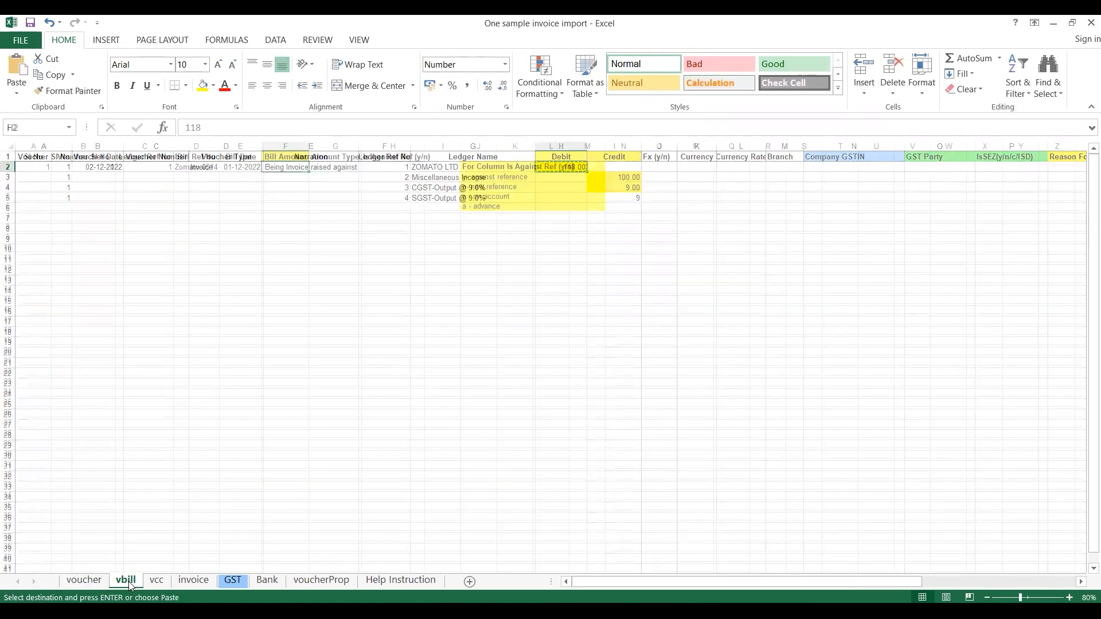
key(ctrl+v)
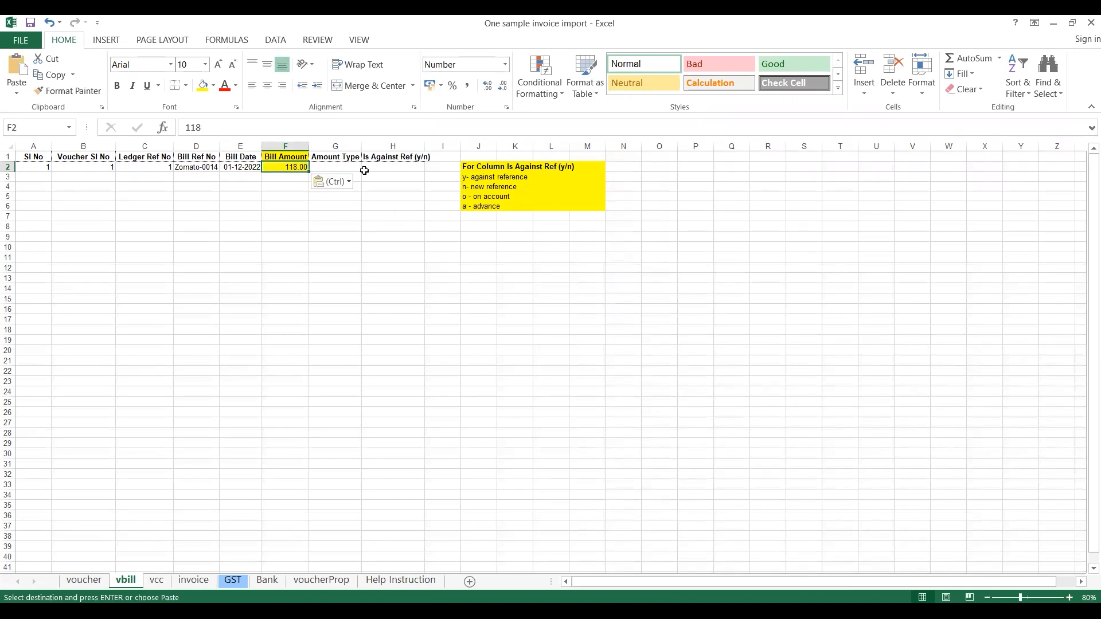
Step: Set the Amount Type in G2 to dr and Is Against Ref in H2 to n on the vbill sheet
click(356, 165)
text(dr)
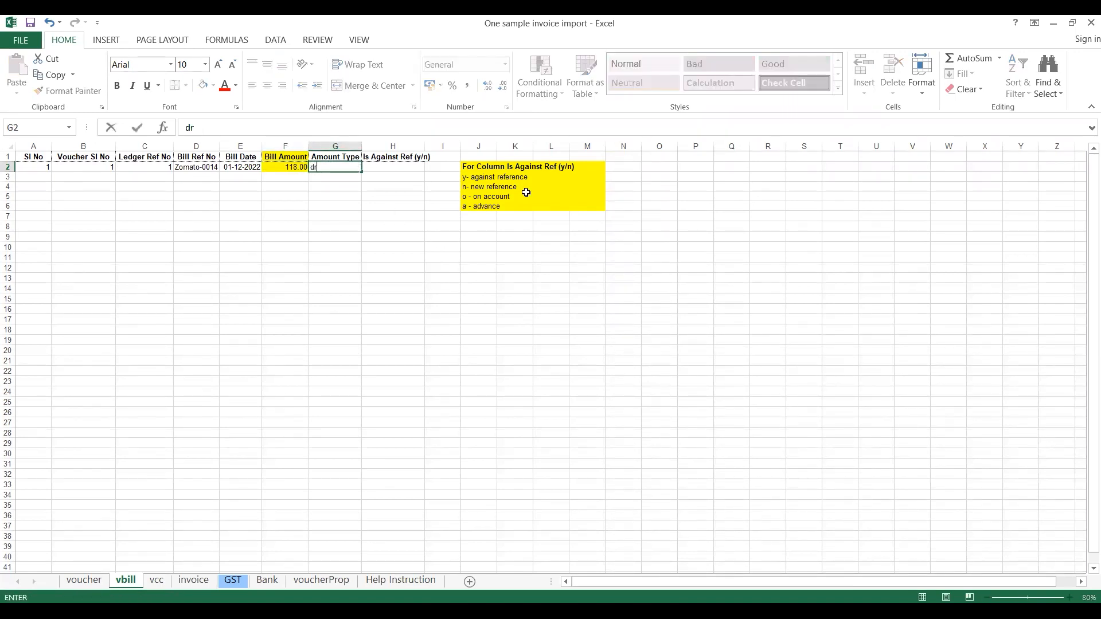
key(Tab)
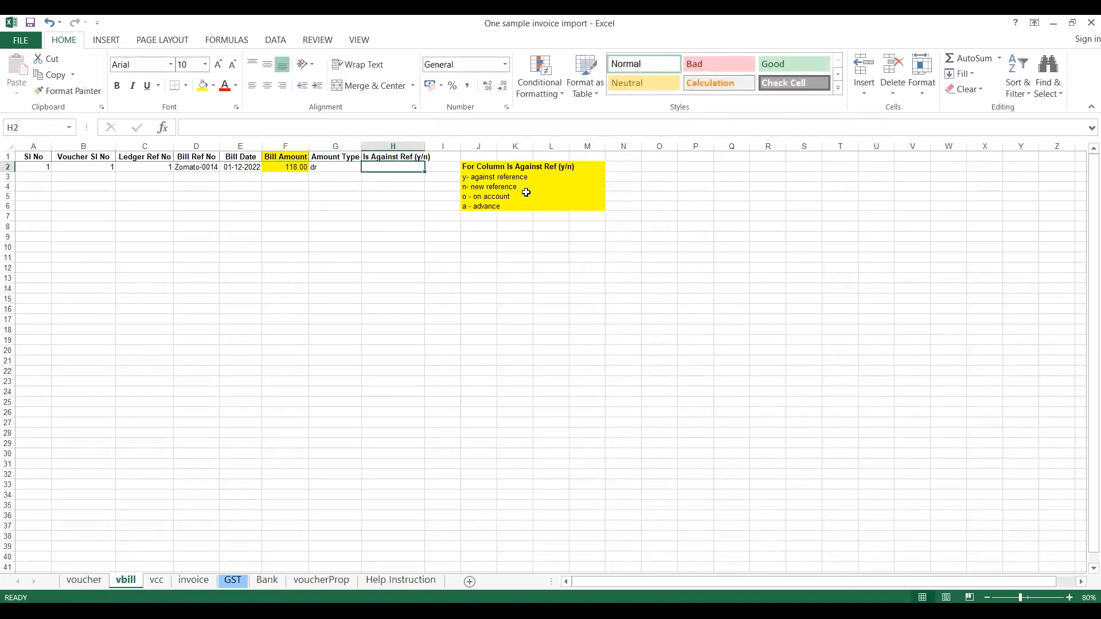
text(n)
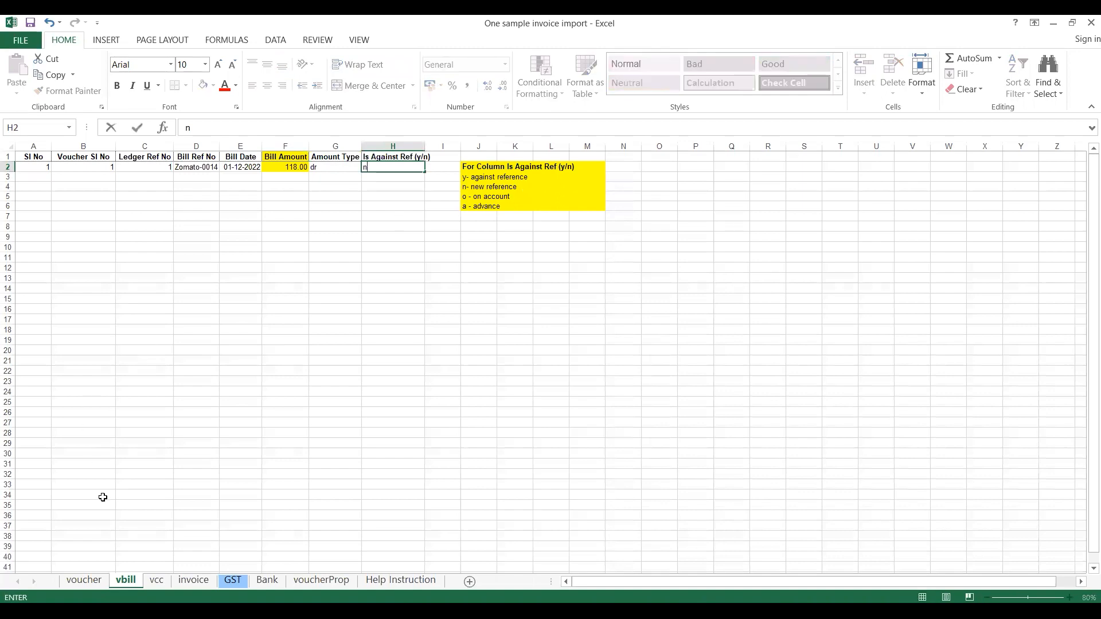
click(84, 582)
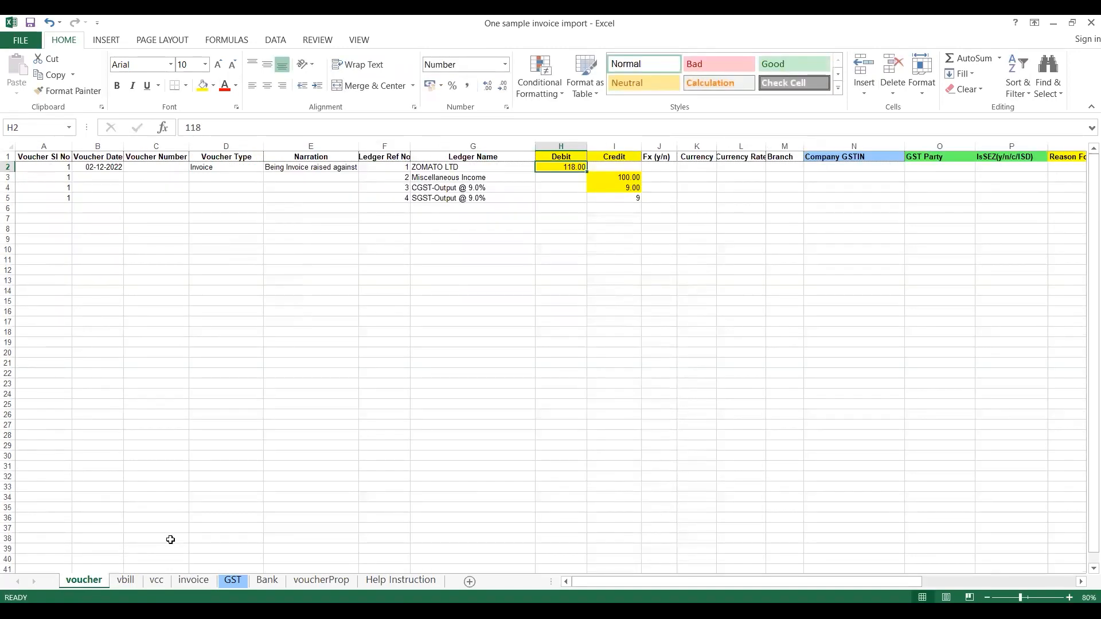
click(127, 580)
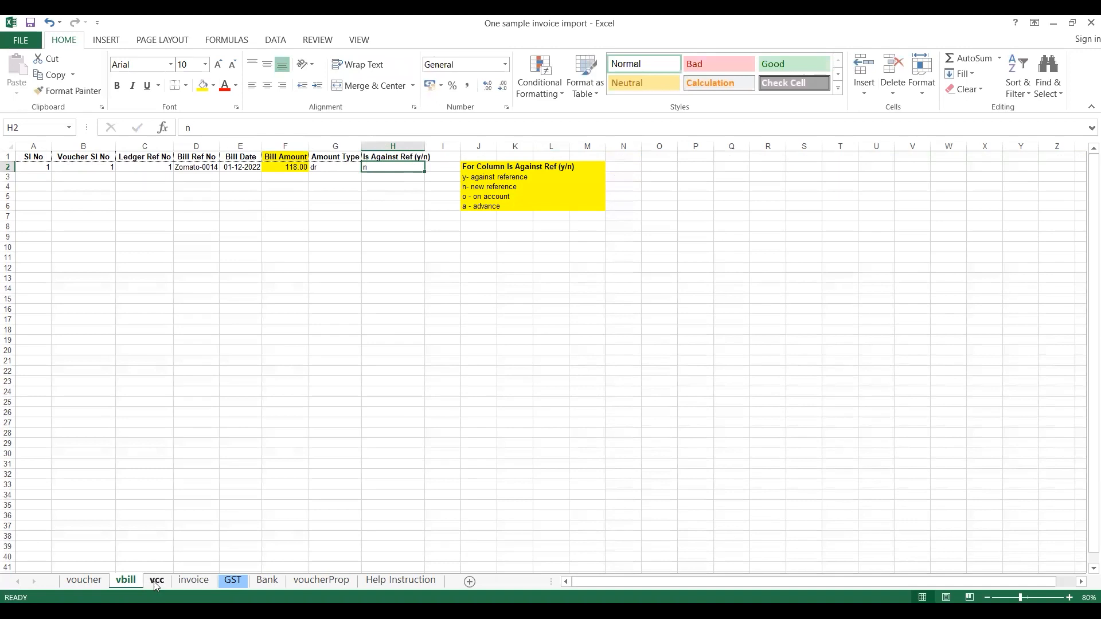
Step: Look up Miscellaneous Income's Ledger Ref No on the voucher sheet and enter 2 in C2 of the vcc sheet
click(157, 582)
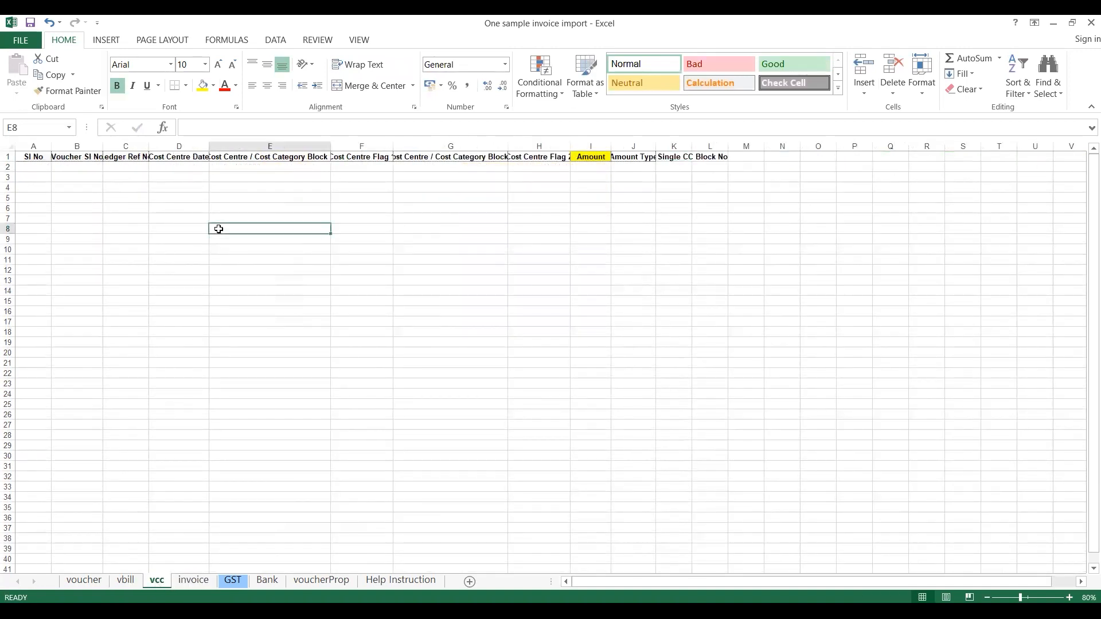
drag(219, 229, 53, 176)
click(42, 166)
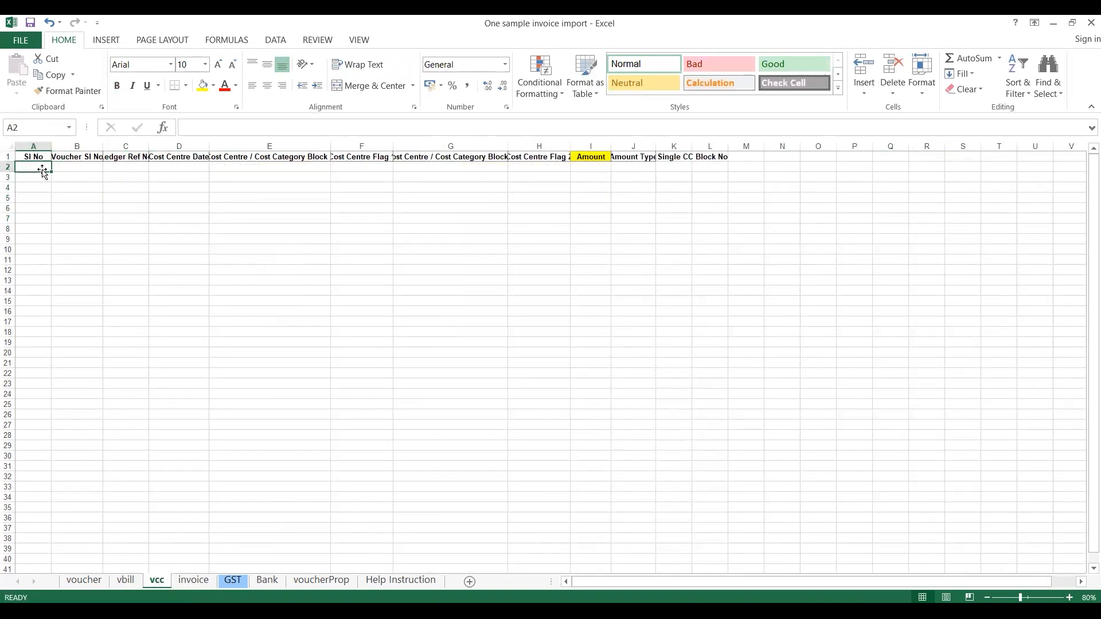
click(84, 580)
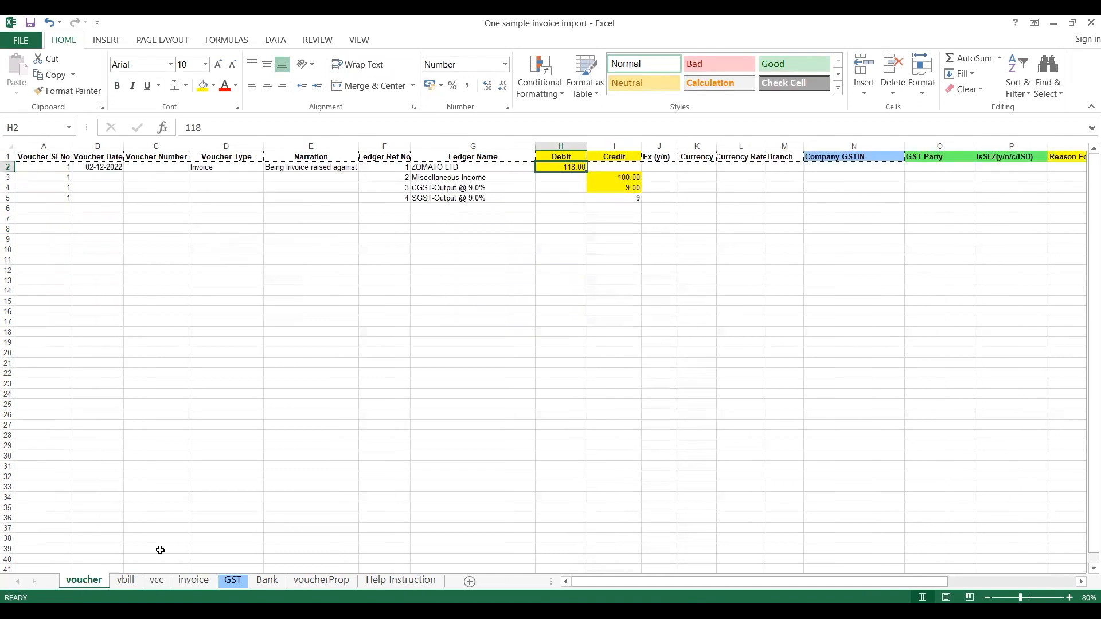
click(478, 177)
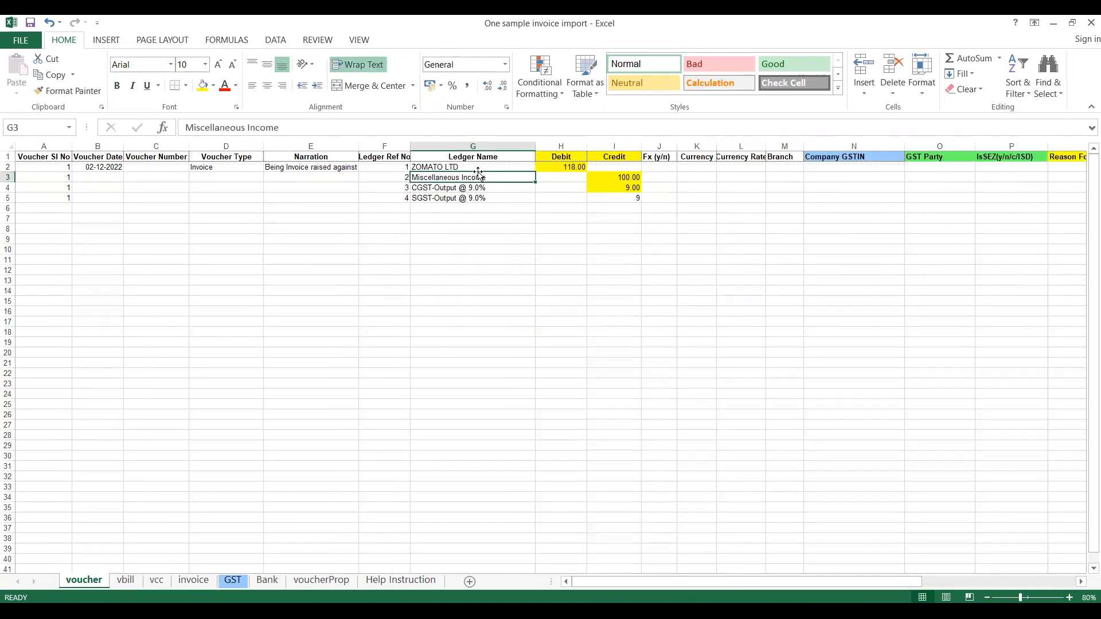
key(shift+Left)
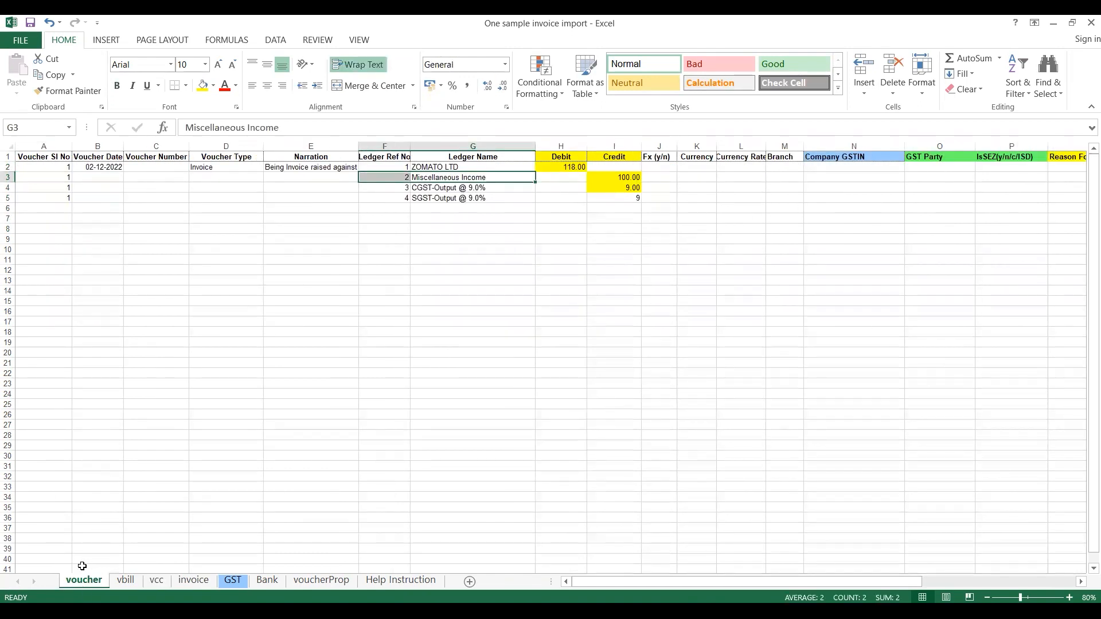
click(157, 580)
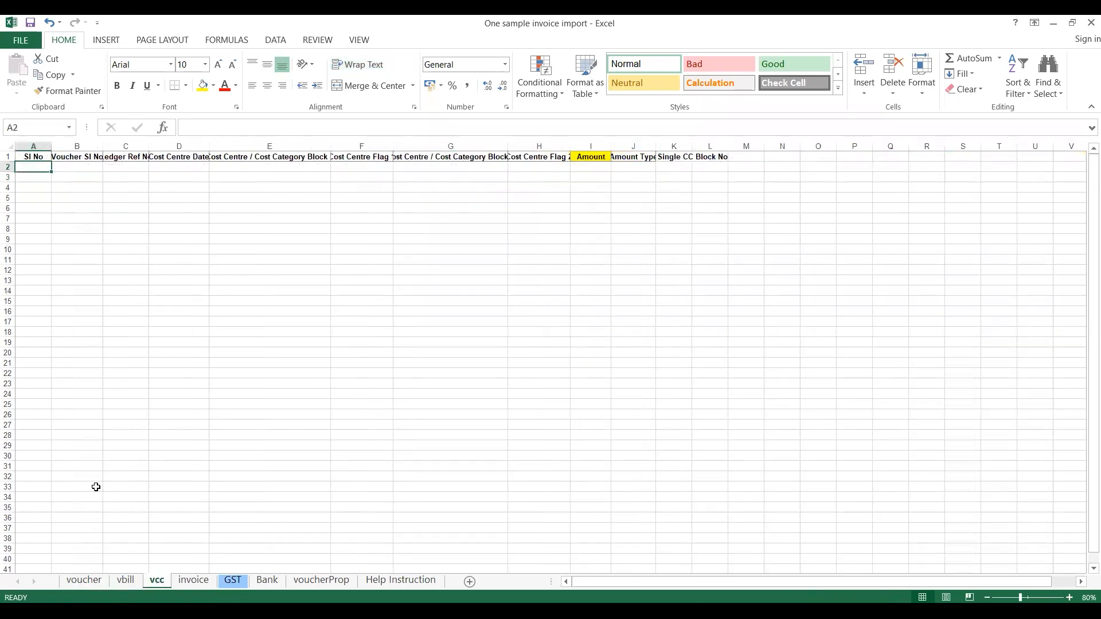
click(133, 159)
click(136, 166)
text(2)
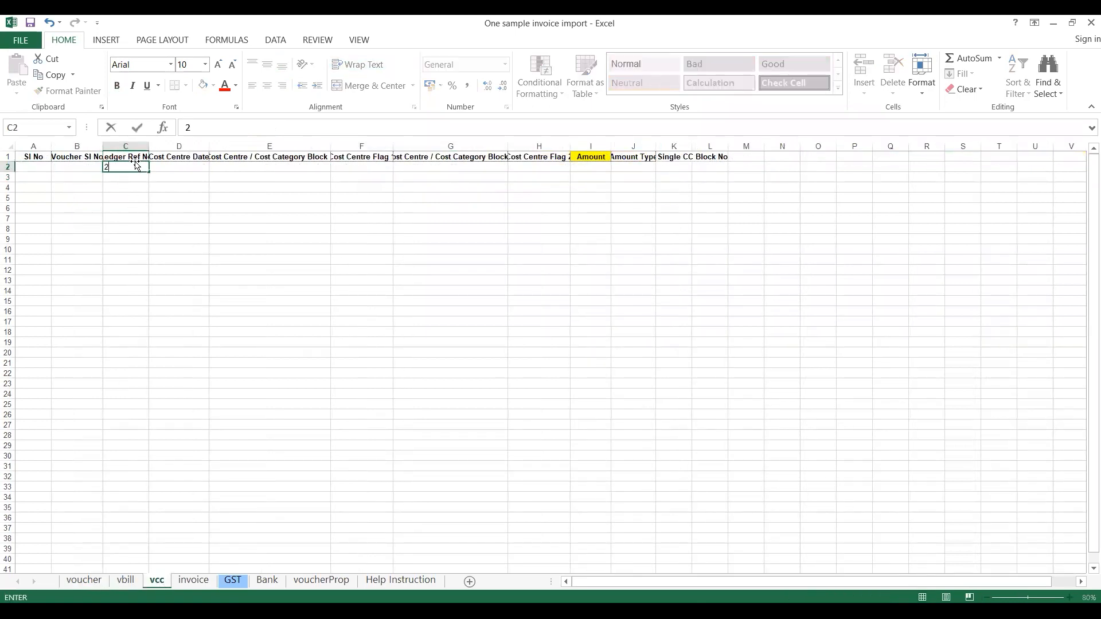
Step: Autofit all columns of the vcc sheet and enter 1 as both the Sl No in A2 and the Voucher Sl No in B2
click(10, 147)
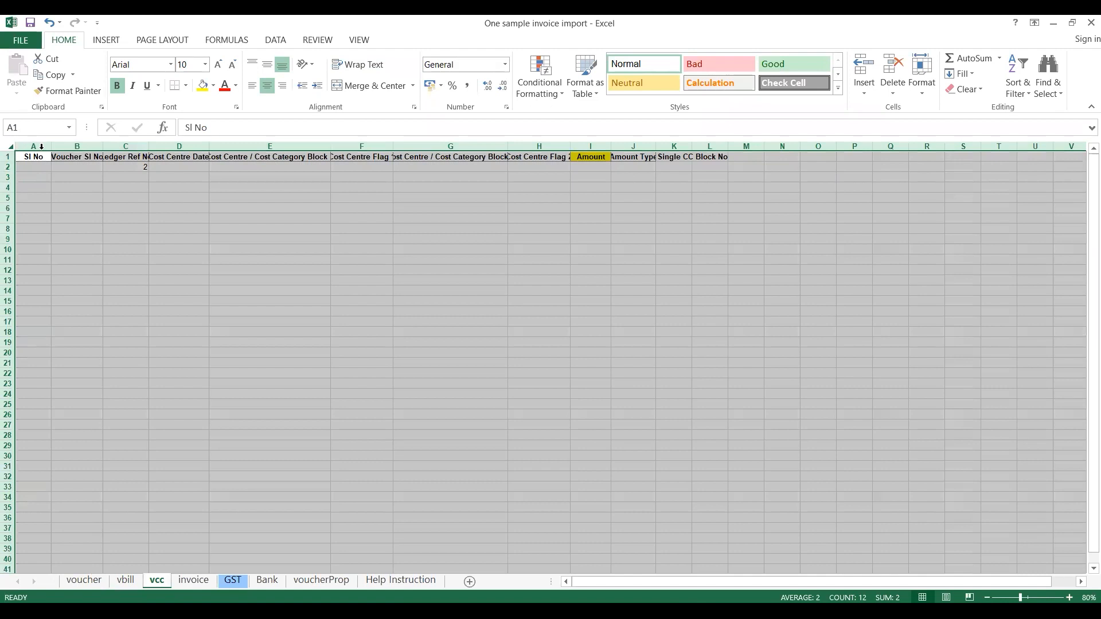
double_click(49, 148)
click(27, 167)
text(1)
key(Tab)
text(1)
key(Tab)
Step: Enter the Cost Centre Date 02/12/2022 in D2 of the vcc sheet
key(Tab)
key(Tab)
key(shift+Tab)
text(02)
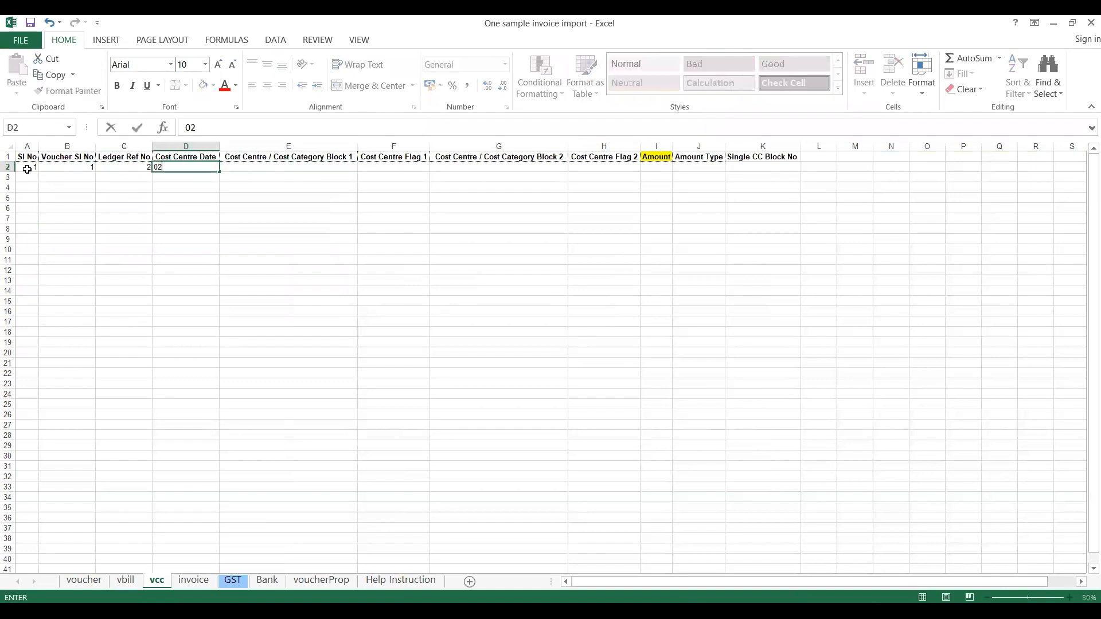
text(/12/2022)
key(Tab)
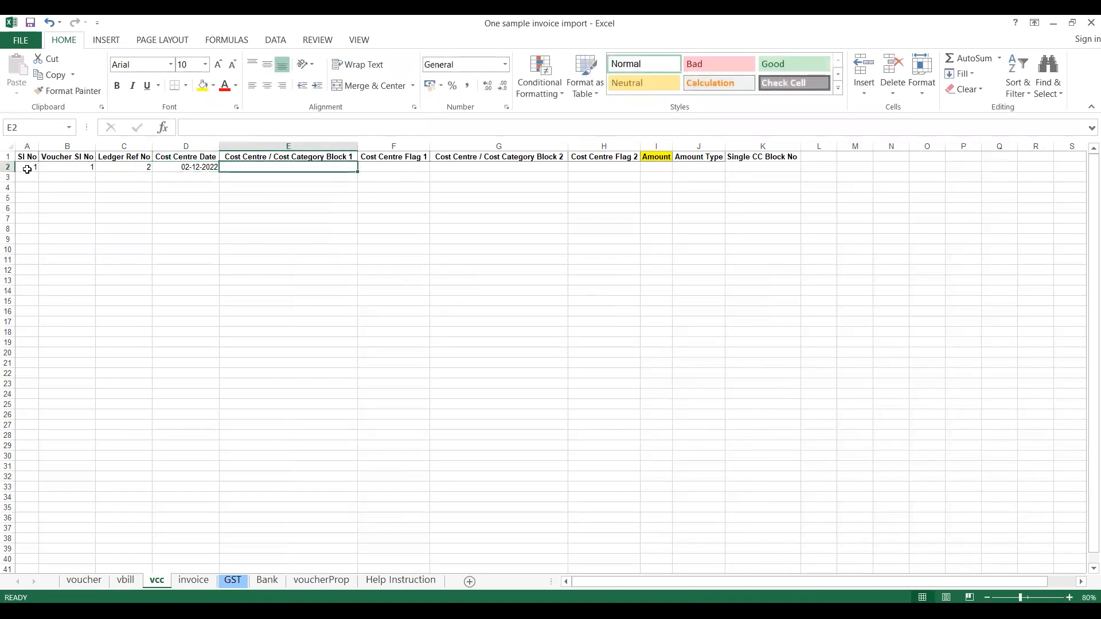
Step: Set Cost Centre / Cost Category Block 1 in E2 to Customer 1 and Cost Centre Flag 1 in F2 to c
text(Customer 1)
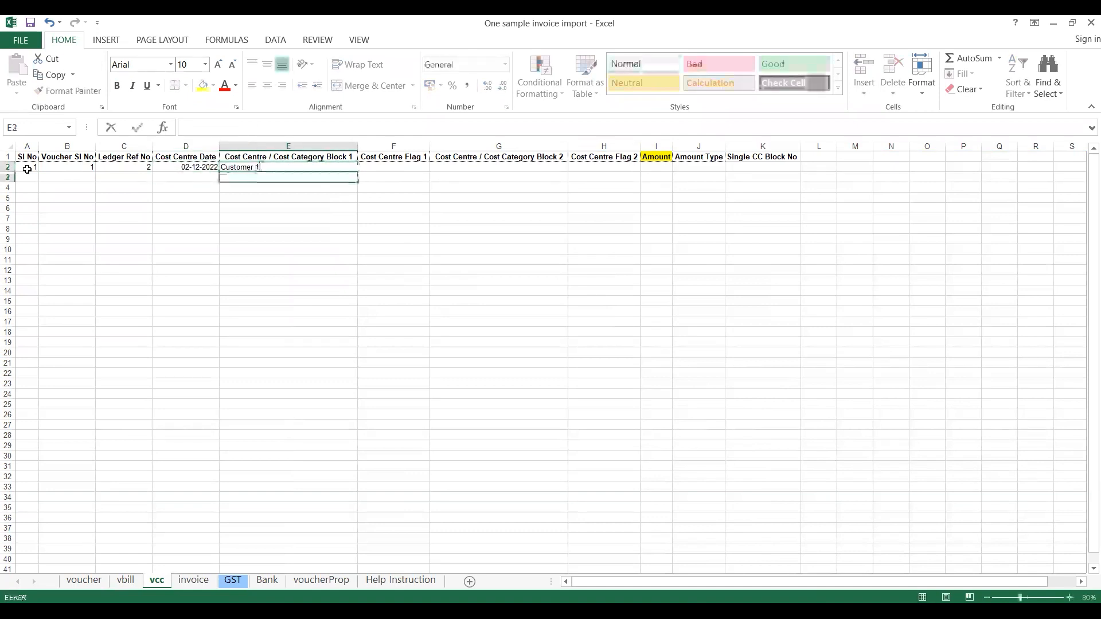
key(Tab)
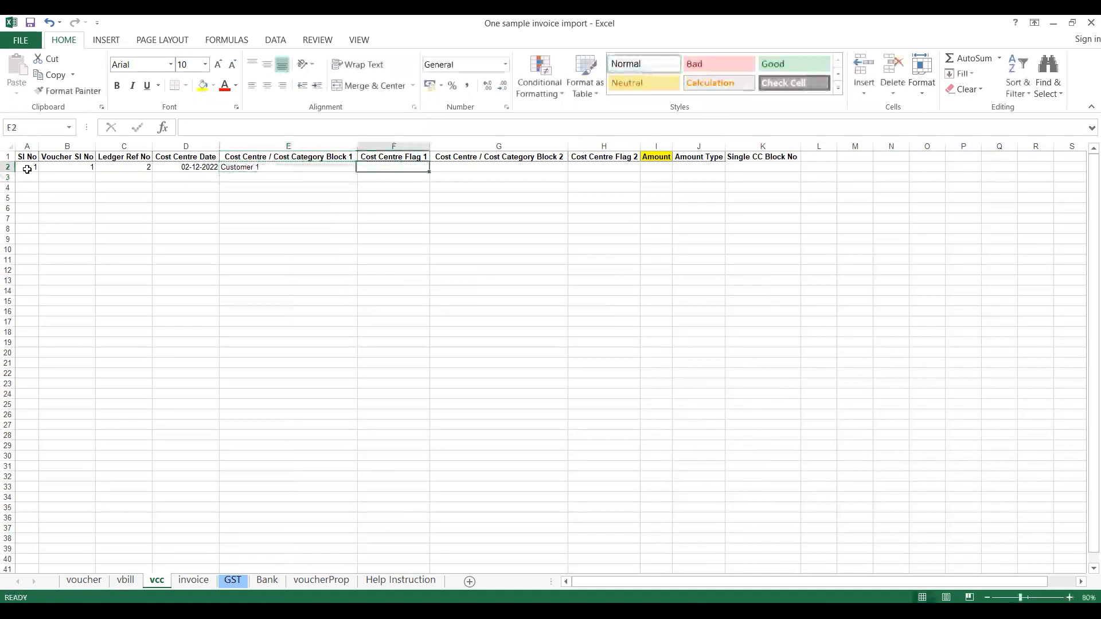
text(c)
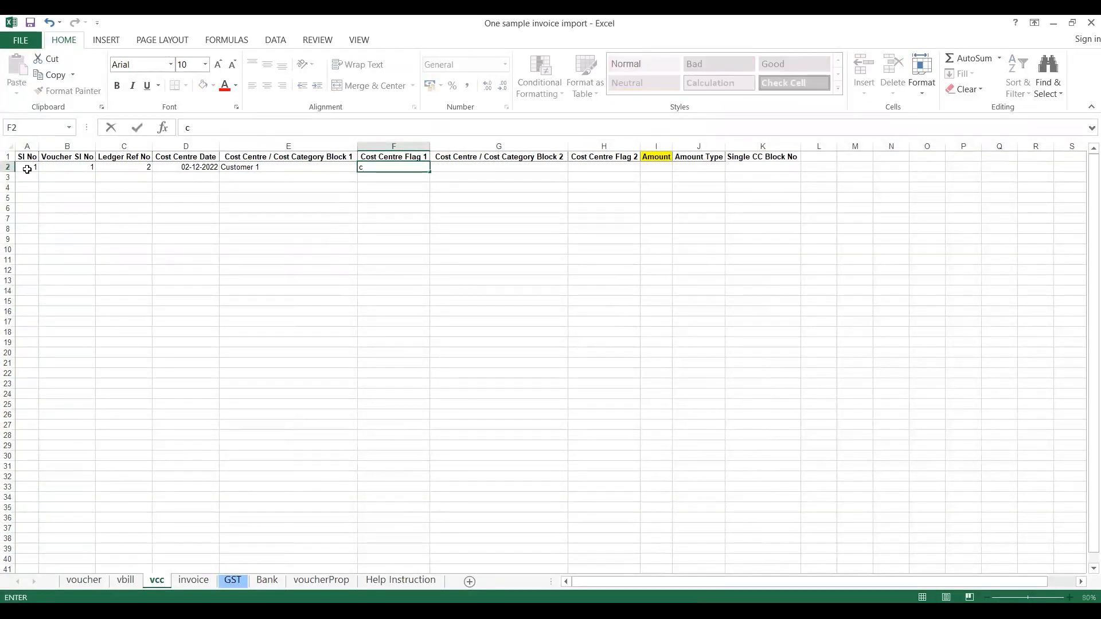
key(ctrl+Return)
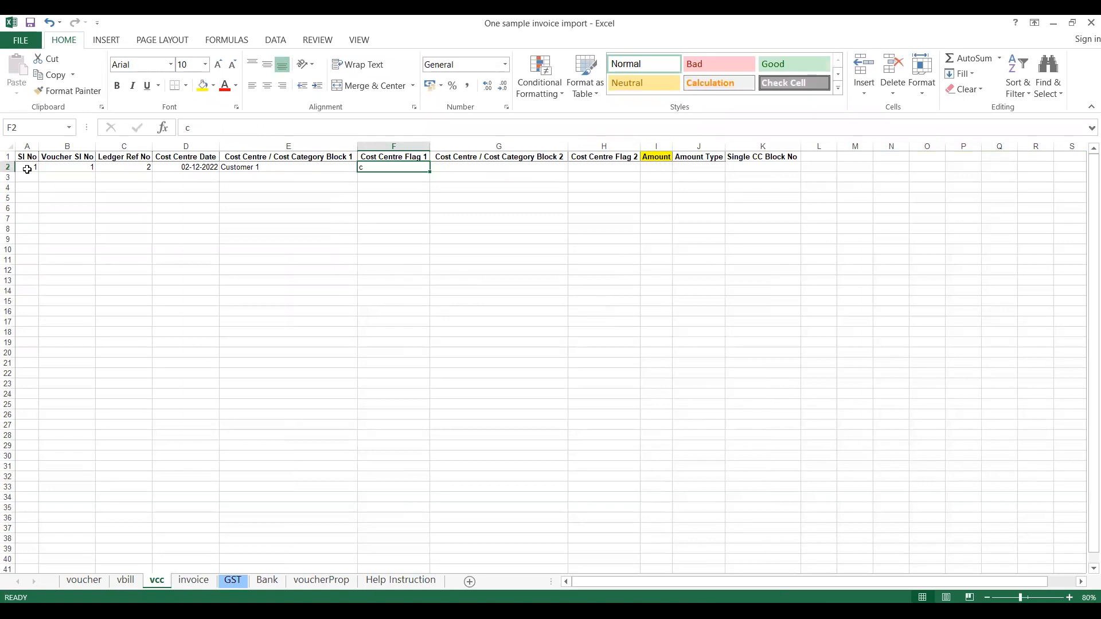
Step: Enter the cost centre Amount 100 in I2 of the vcc sheet
key(Tab)
key(Tab)
key(Tab)
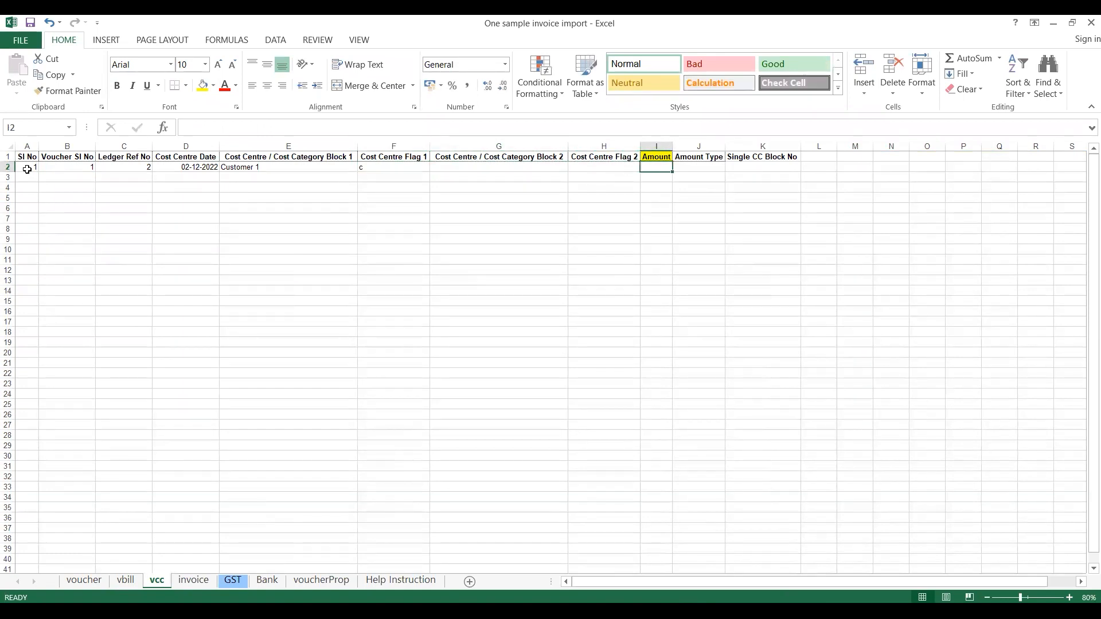
text(100)
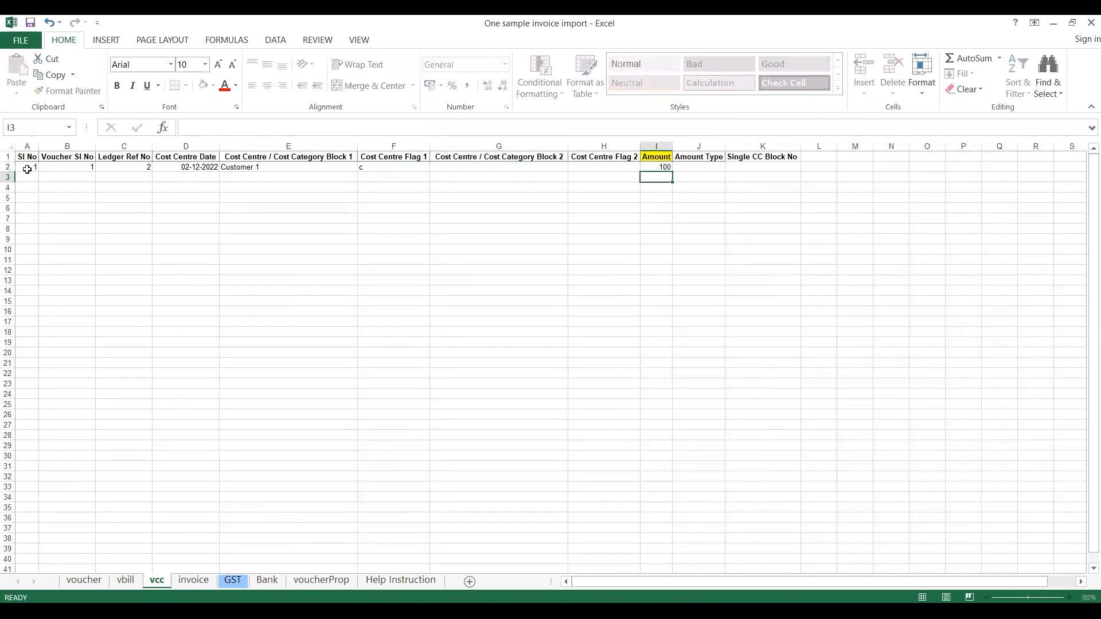
key(Tab)
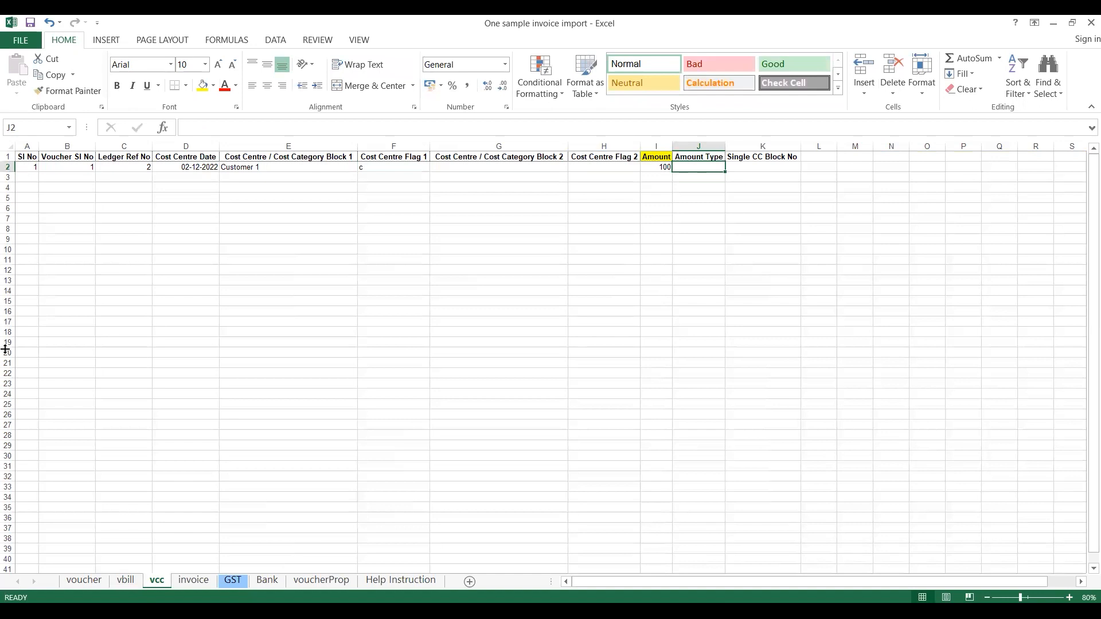
Step: Check the Miscellaneous Income entry's side on the voucher sheet and set the Amount Type in J2 of the vcc sheet to cr
click(84, 580)
click(624, 187)
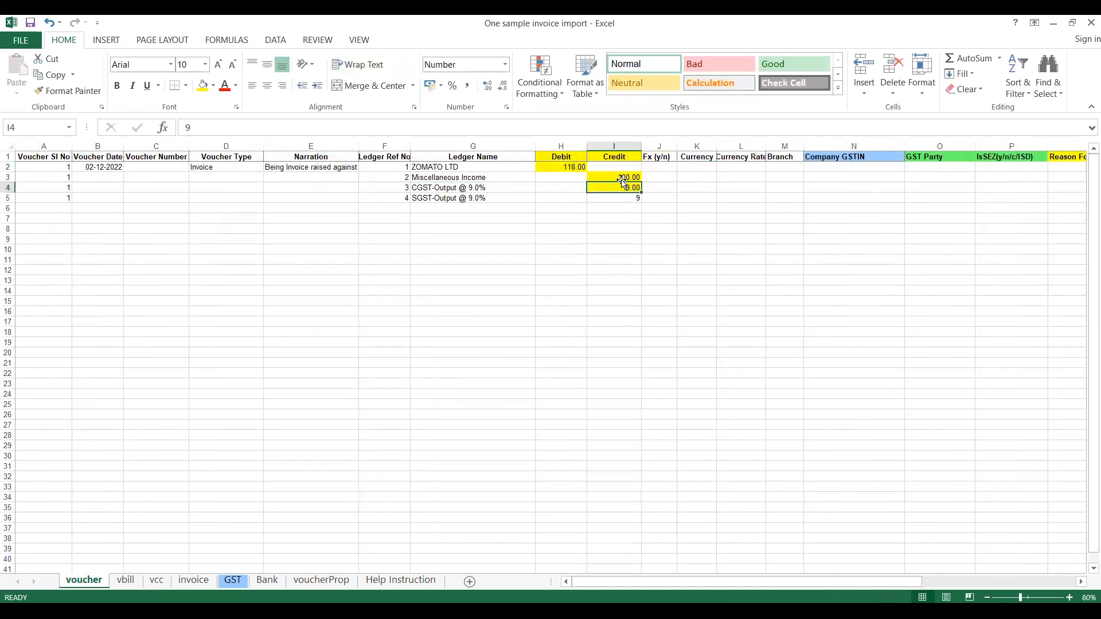
click(157, 581)
text(cr)
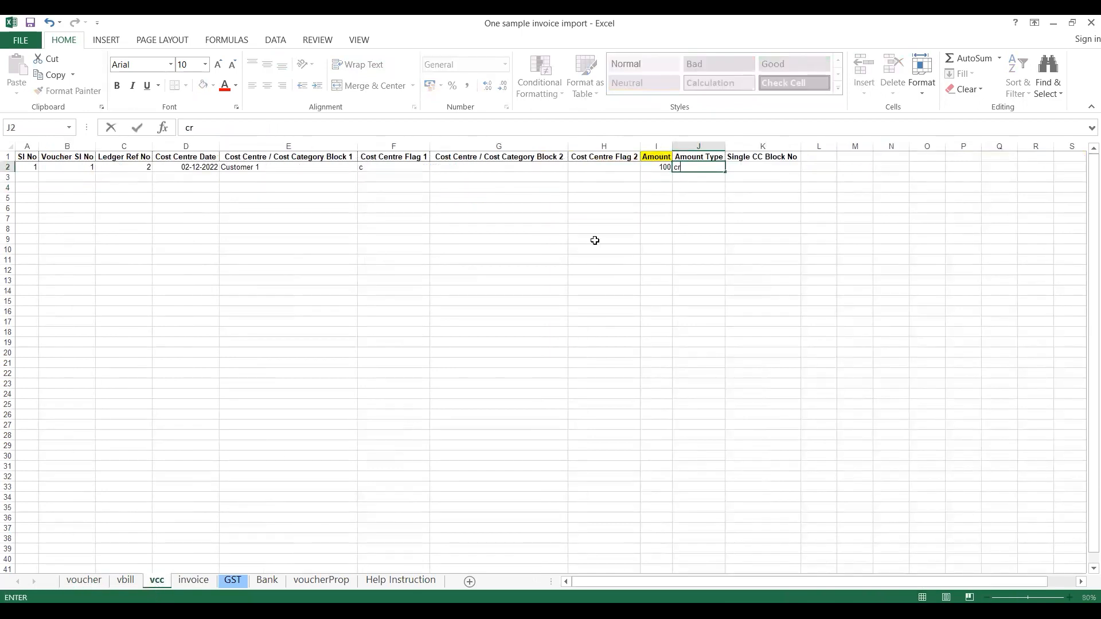
key(ctrl+Return)
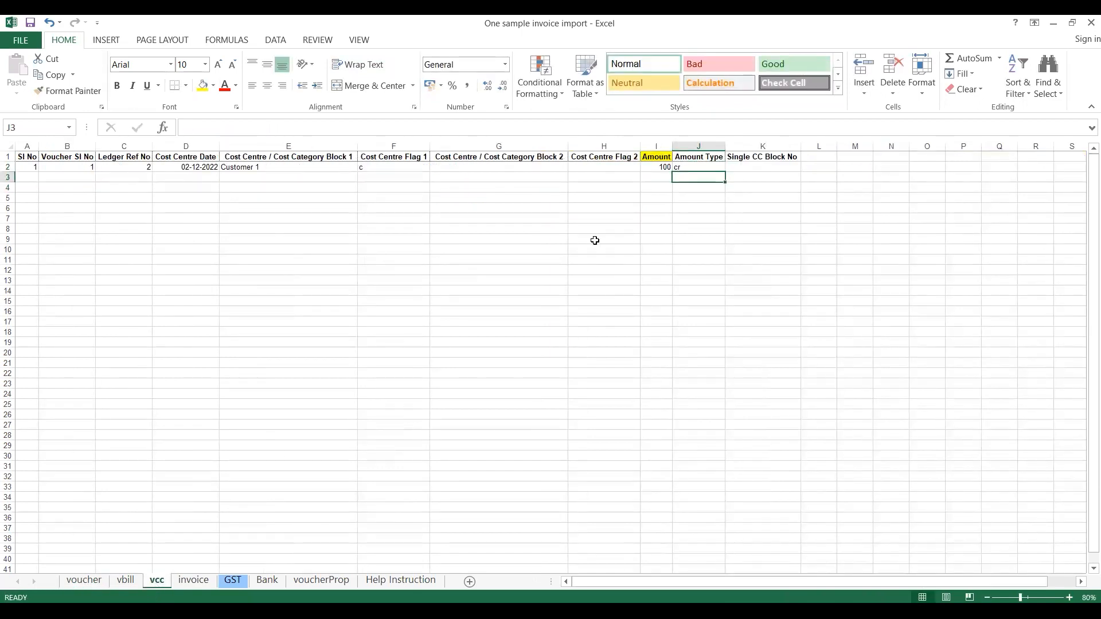
Step: Recheck the vbill, vcc and GST sheets, and enter the Voucher Sl No 1 in A2 of the voucherProp sheet
click(118, 585)
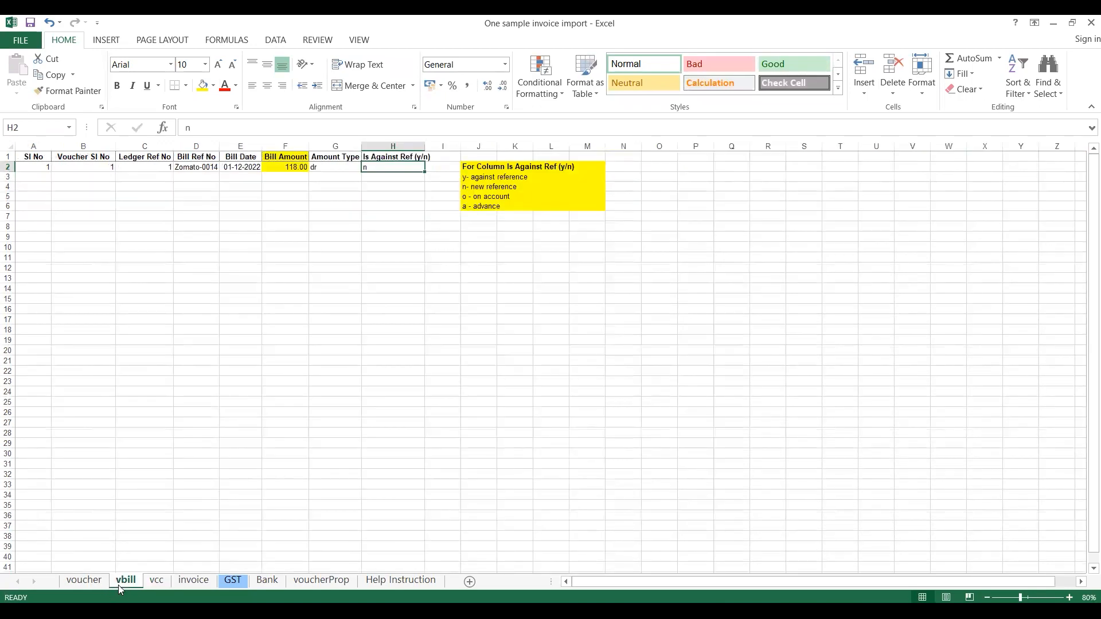
click(157, 581)
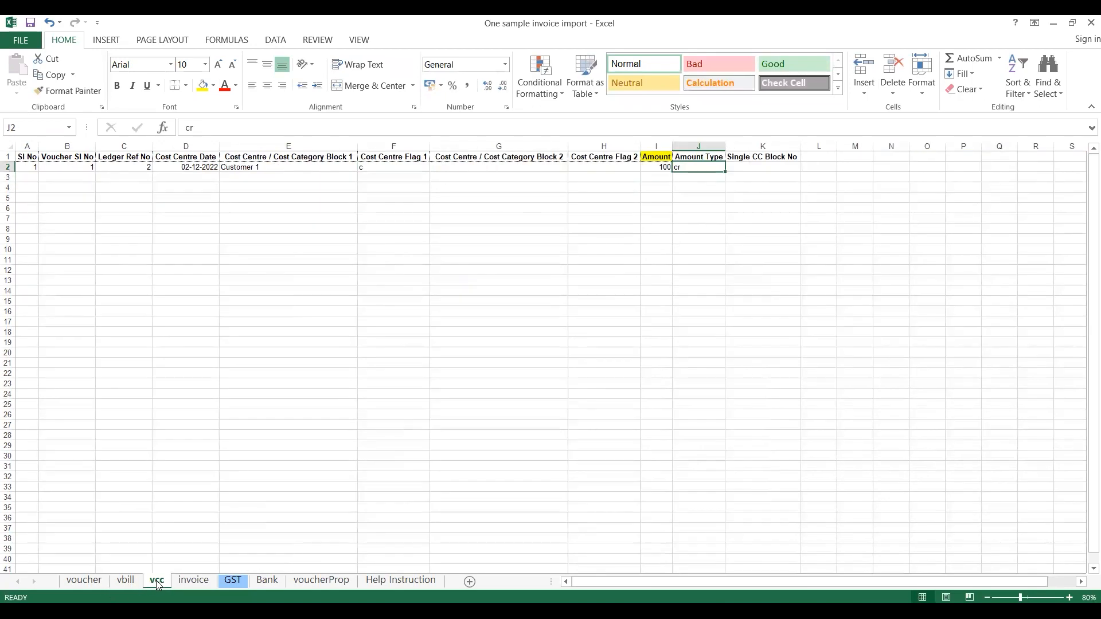
click(229, 582)
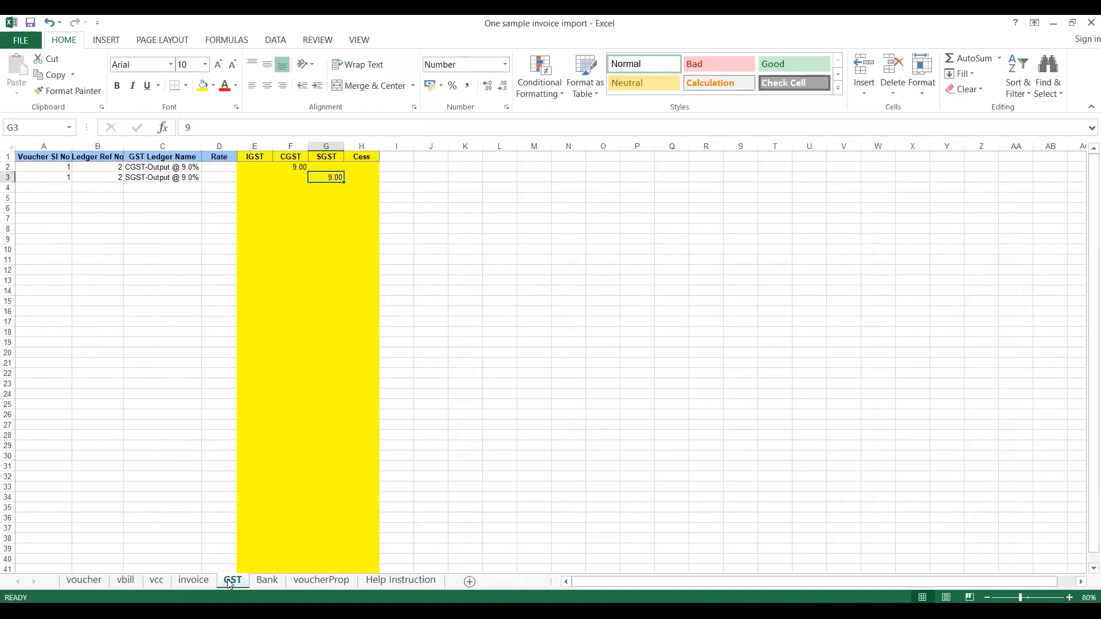
click(321, 581)
key(Down)
text(1)
key(Return)
key(Up)
key(Right)
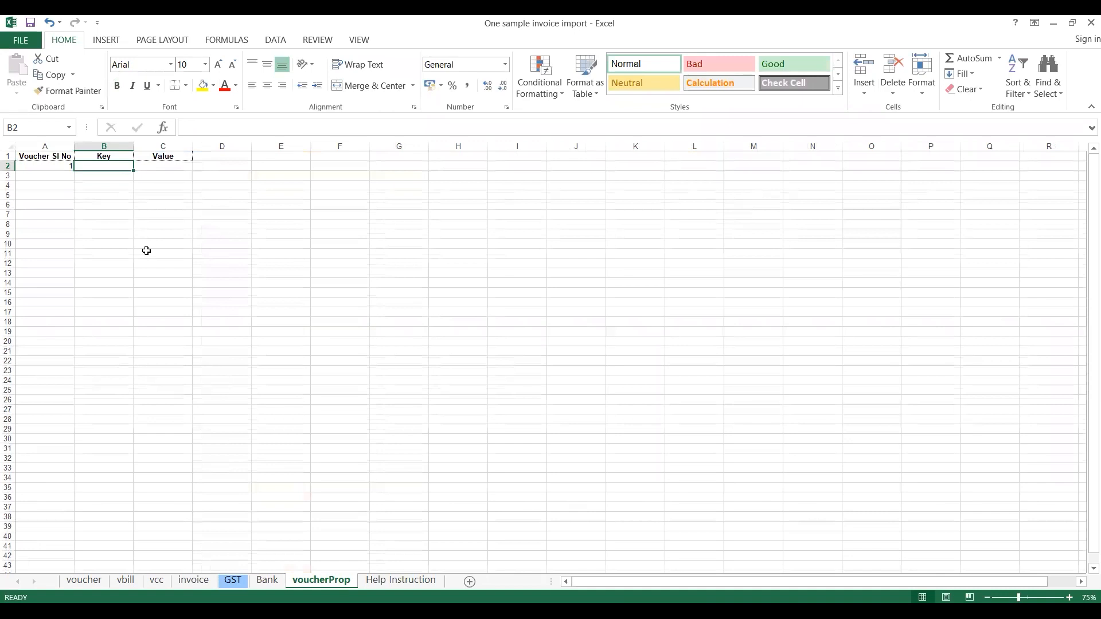
Step: Enter the Key Reference in B2 and the Value Test in C2 of the voucherProp sheet
text(Reference)
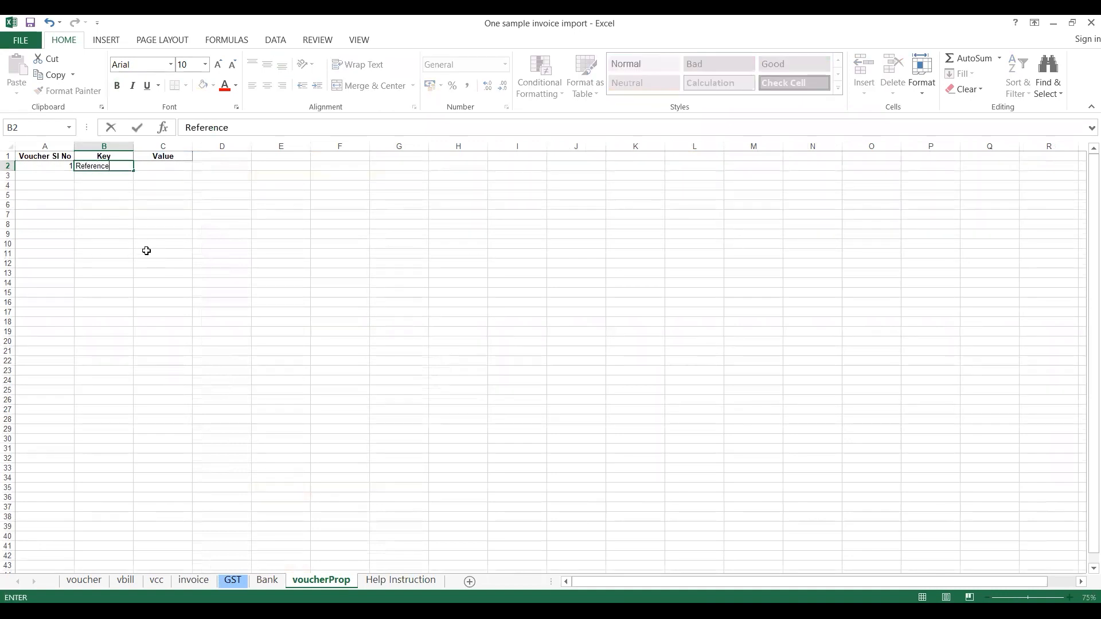
key(Return)
key(Up)
key(Right)
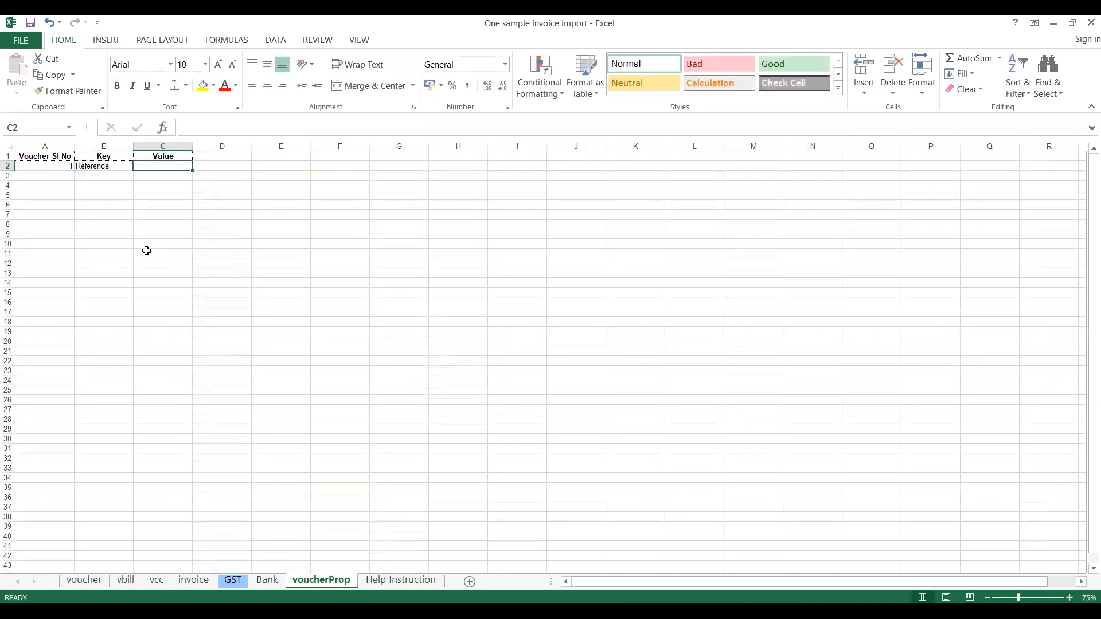
text(Test)
key(Return)
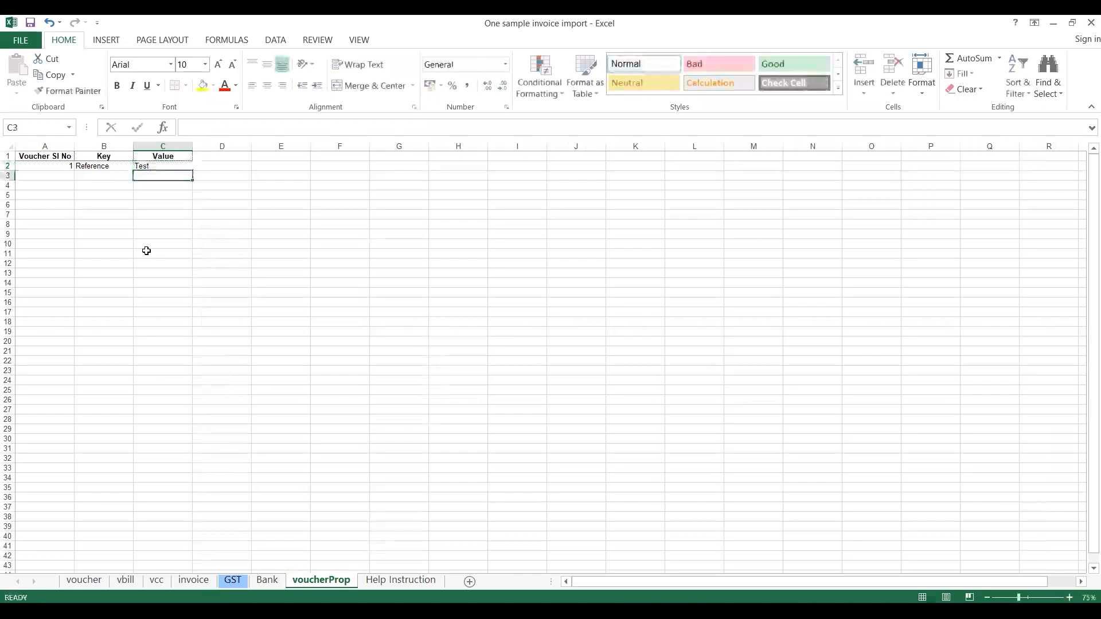
Step: Review the entries on the voucher, vbill, vcc, GST and voucherProp sheets
click(84, 580)
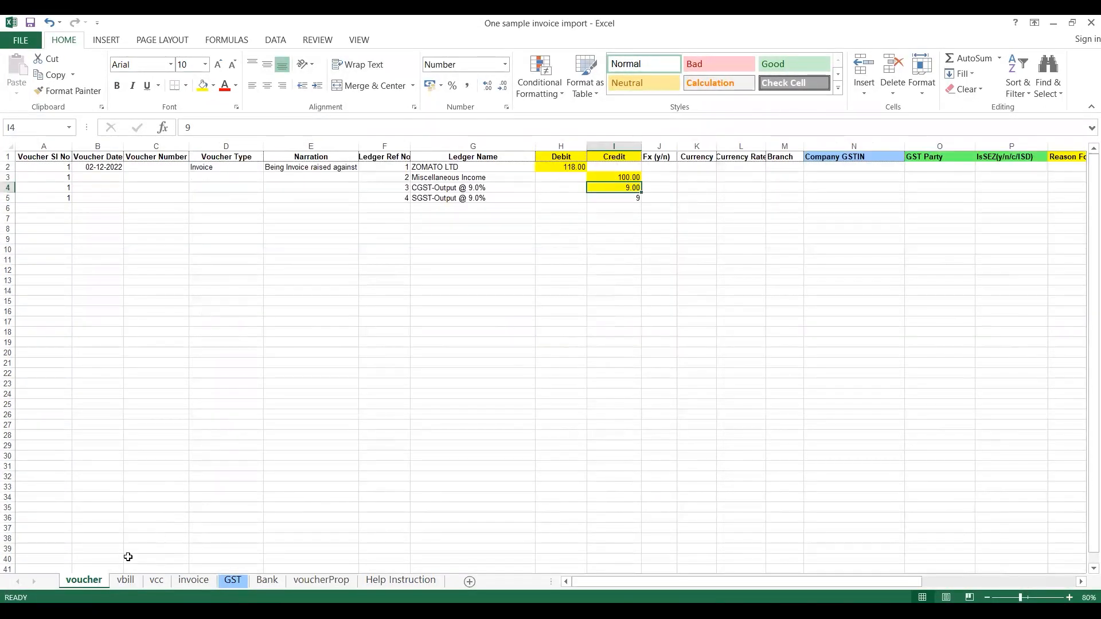
click(126, 580)
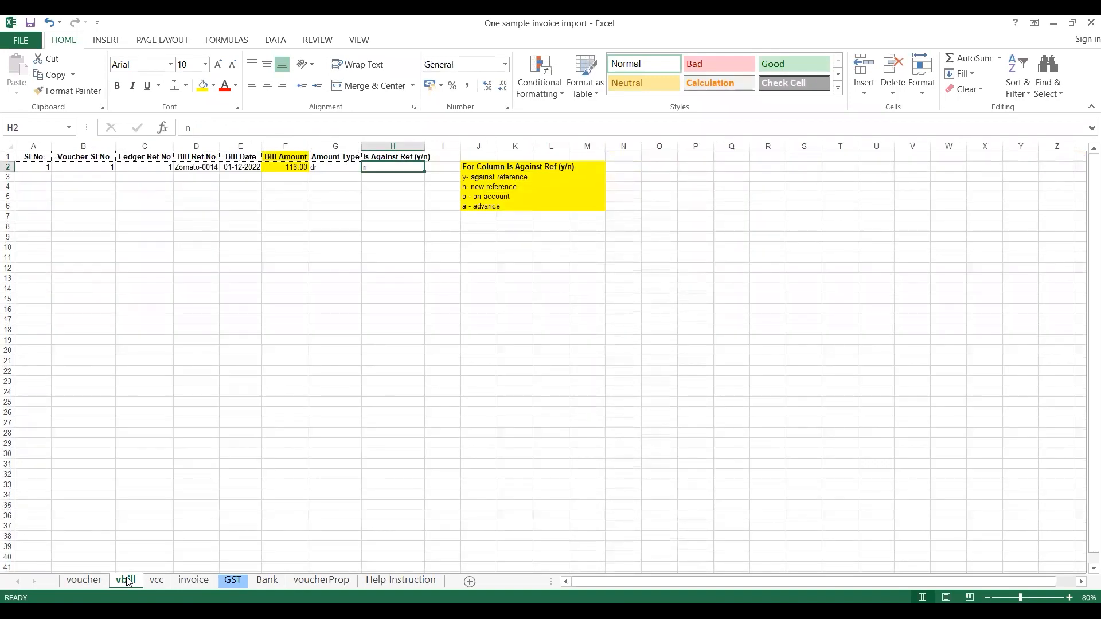
click(153, 582)
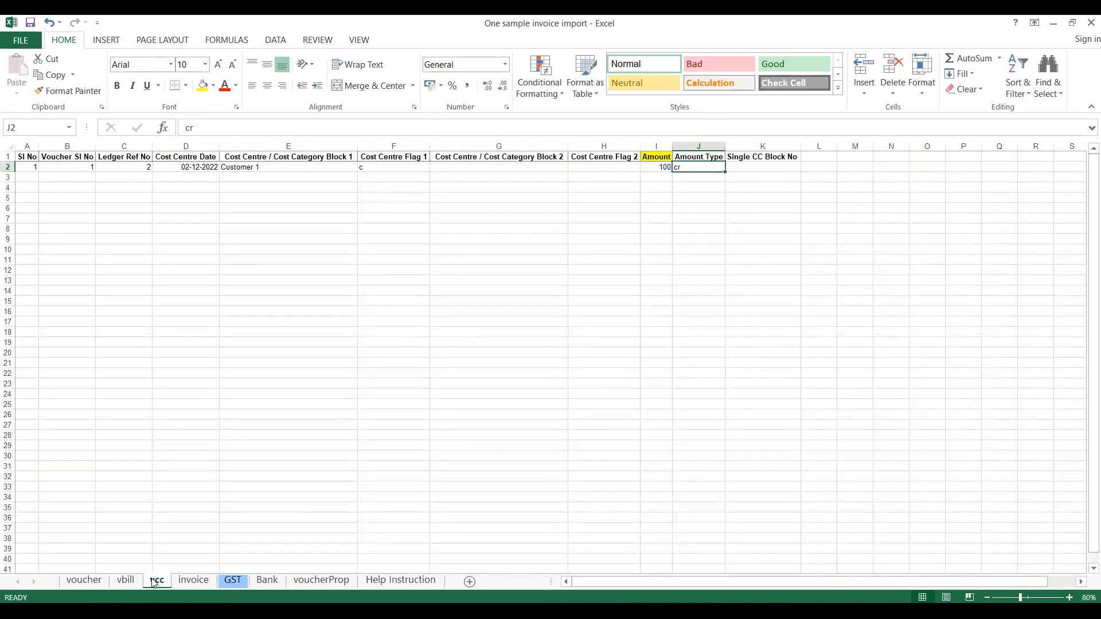
click(239, 582)
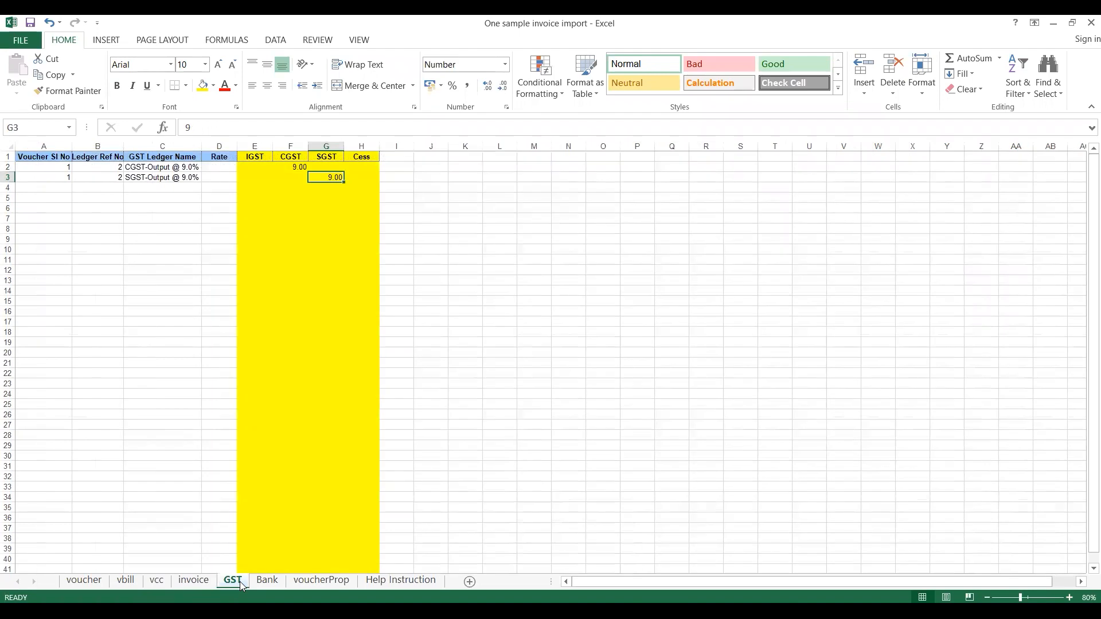
click(311, 581)
click(84, 581)
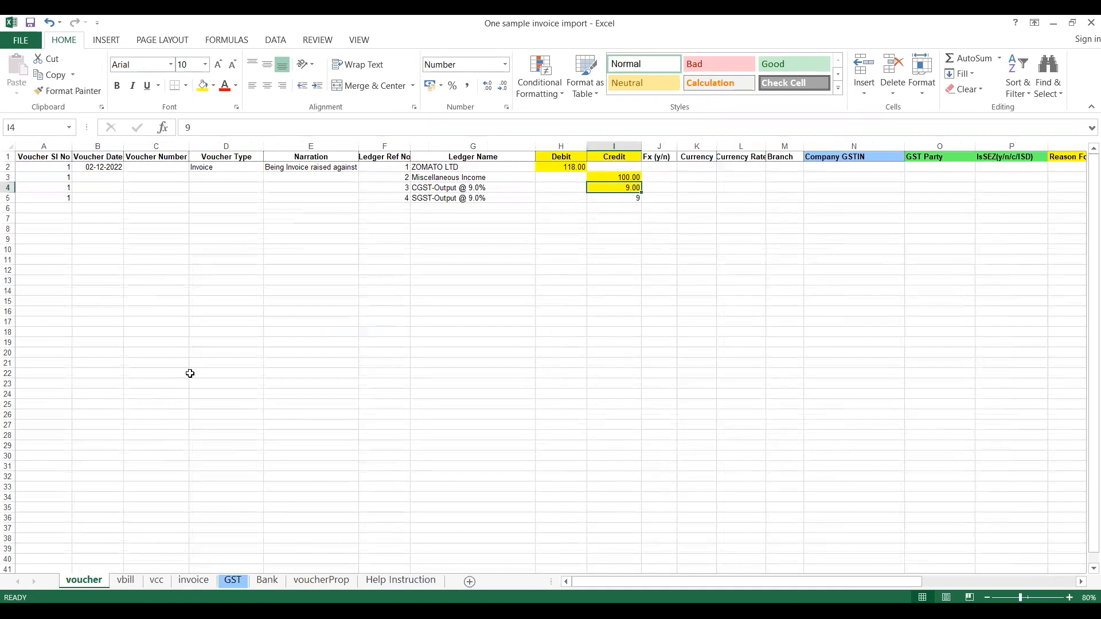
Step: Switch to RealBooks and copy the Maharashtra business place's GSTIN from the GST Business Place compliance settings
click(757, 178)
key(Up)
key(Up)
key(Right)
key(Right)
key(Down)
key(Up)
key(Down)
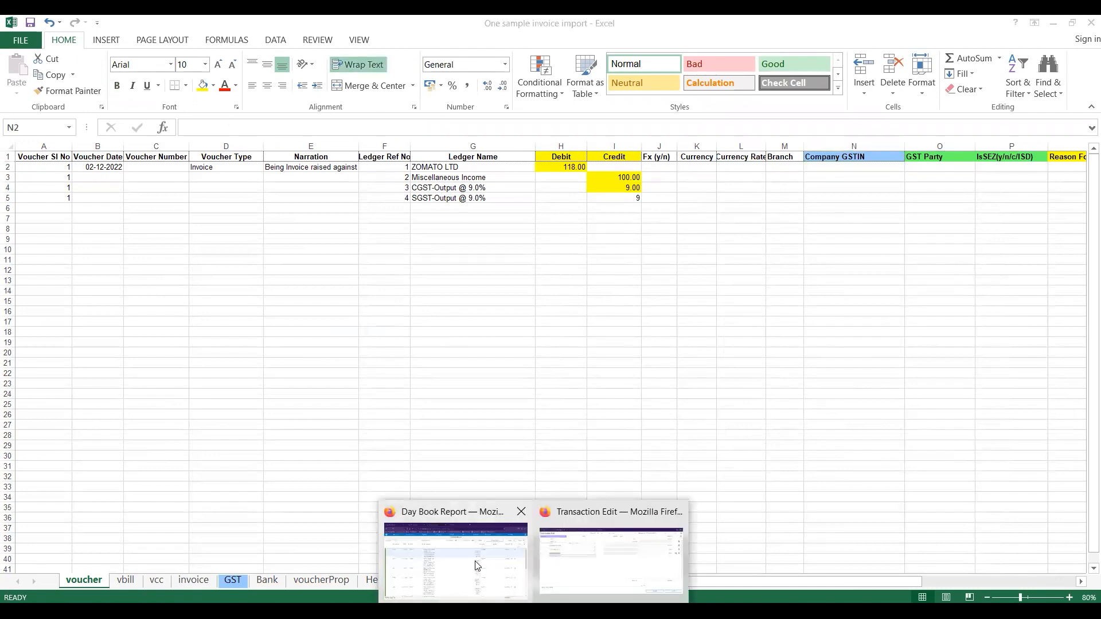
click(475, 567)
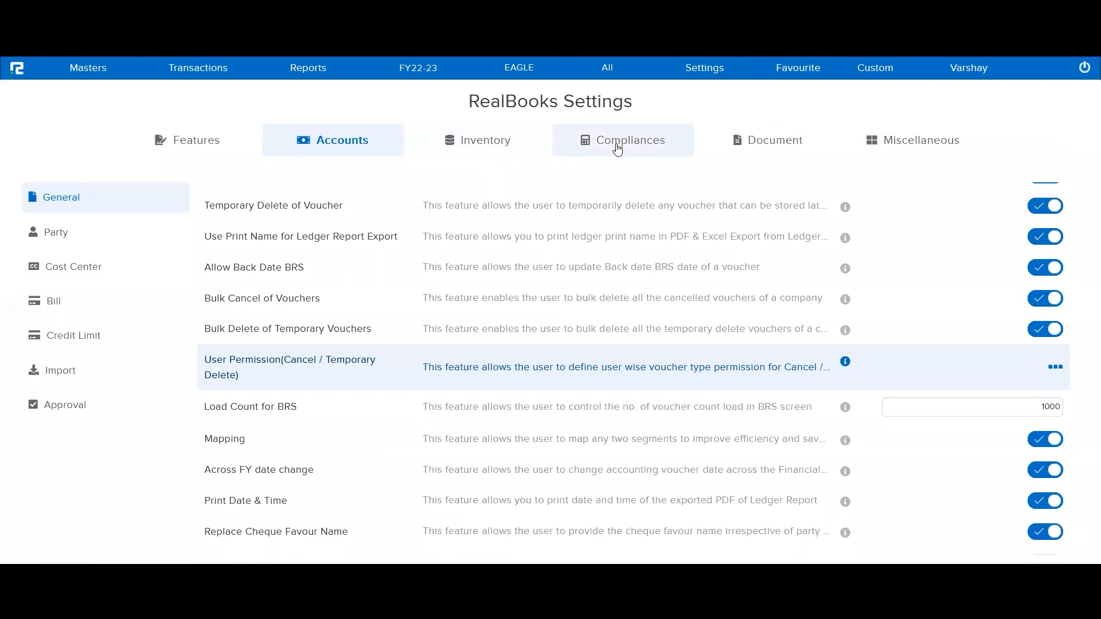
click(618, 148)
click(98, 234)
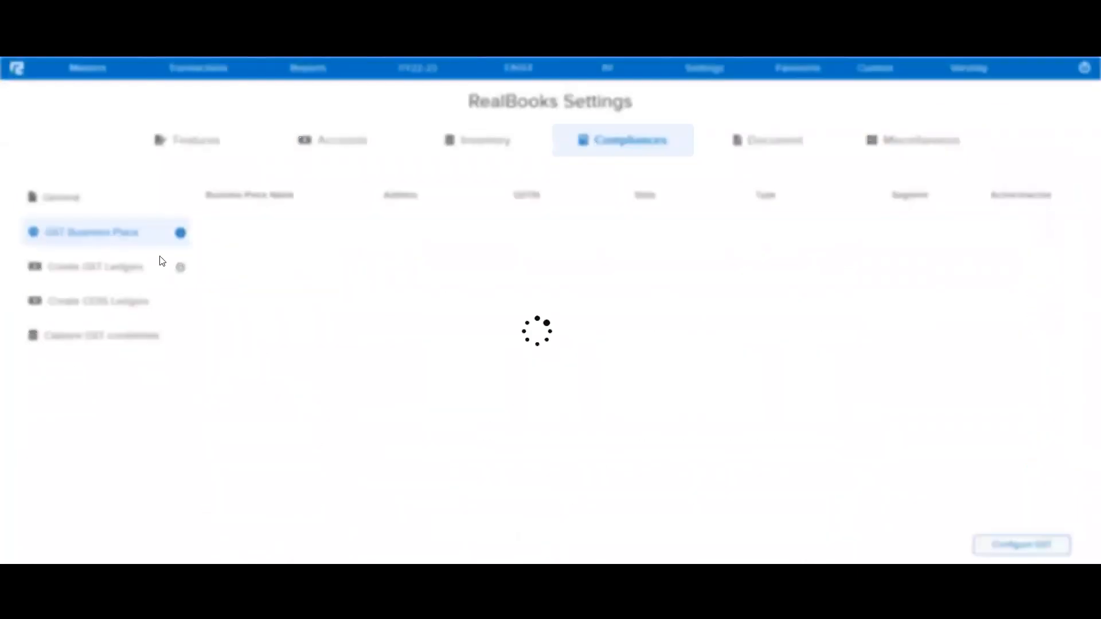
double_click(572, 231)
key(ctrl+c)
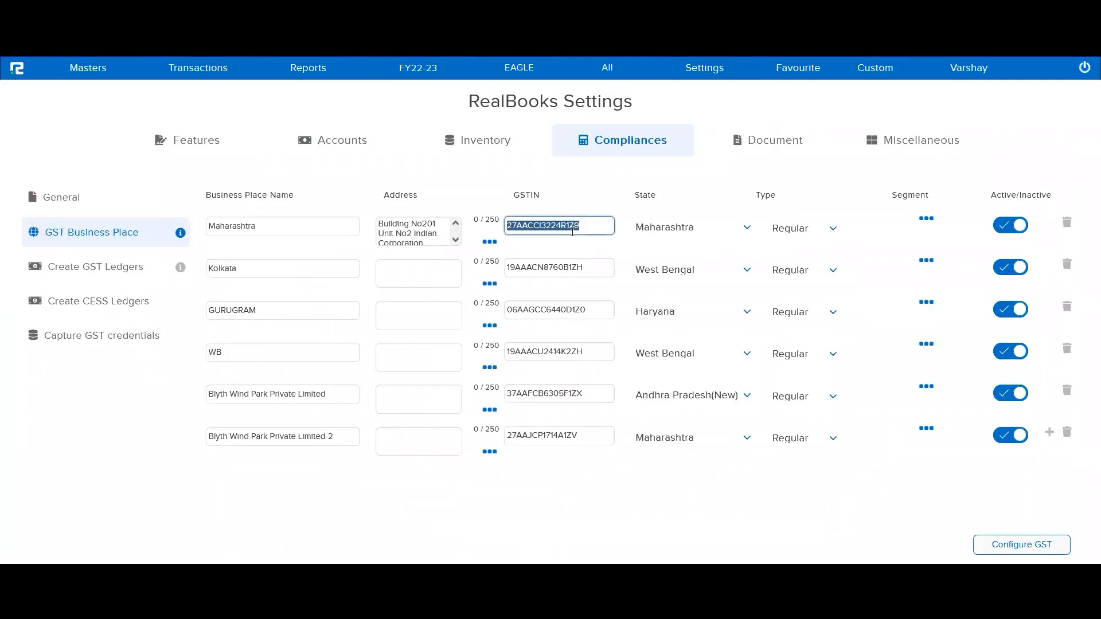
Step: Switch back to Excel and paste the copied GSTIN into Company GSTIN cell N2 of the voucher sheet
key(alt+Tab)
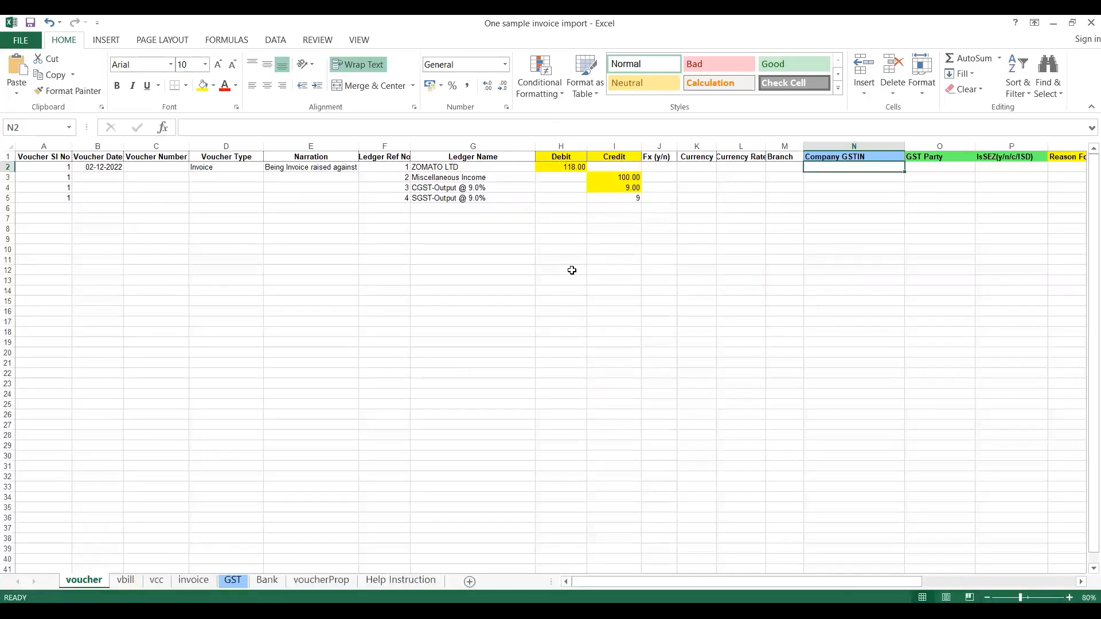
double_click(833, 167)
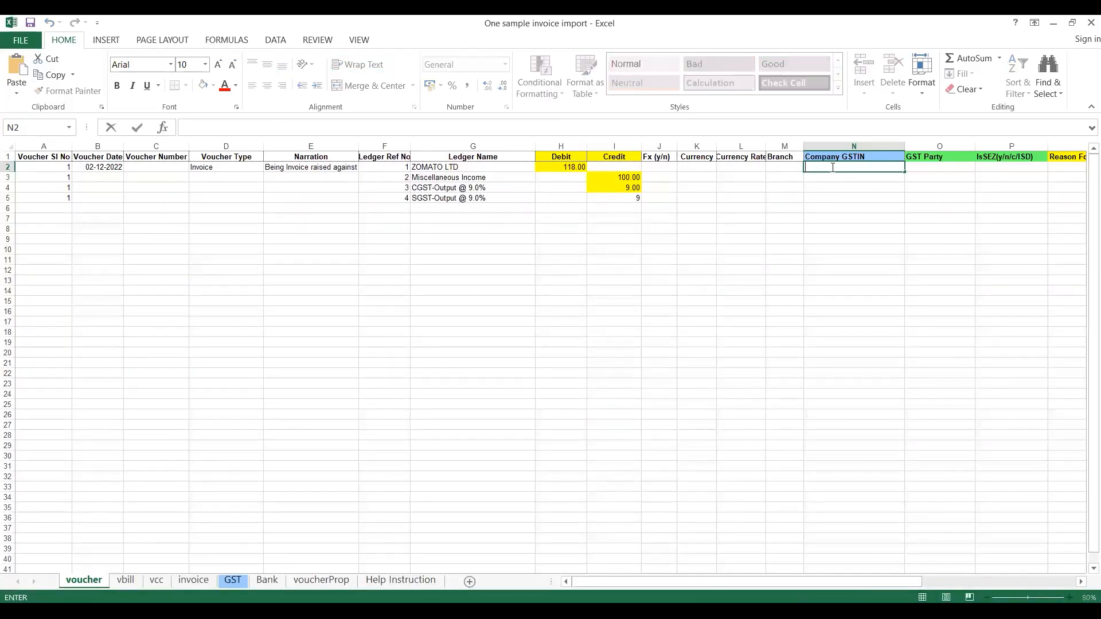
key(ctrl+v)
key(Tab)
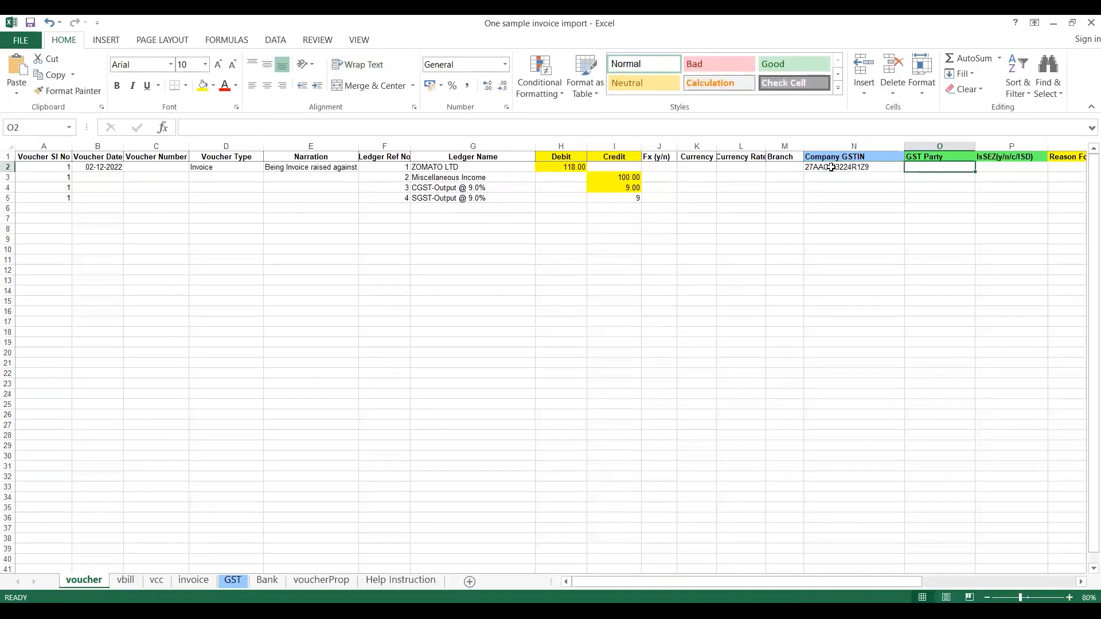
Step: Enter the branch name in Branch cell M2 of the voucher sheet and save the workbook
key(Left)
key(Left)
key(Left)
key(Right)
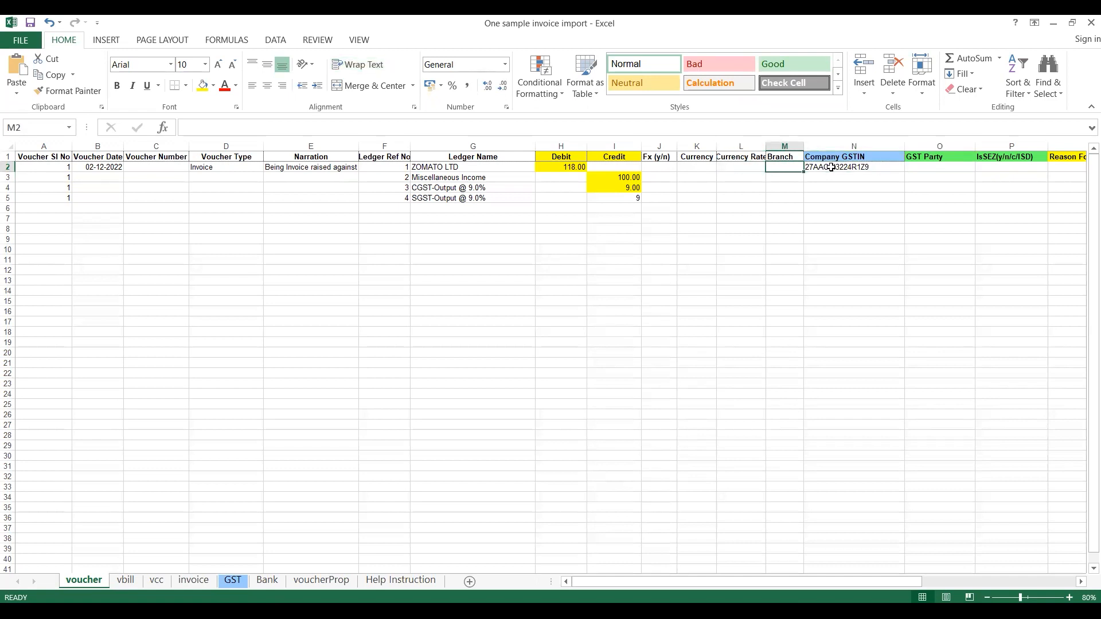
text(Ajay)
key(Return)
key(Up)
key(Right)
key(Right)
key(Right)
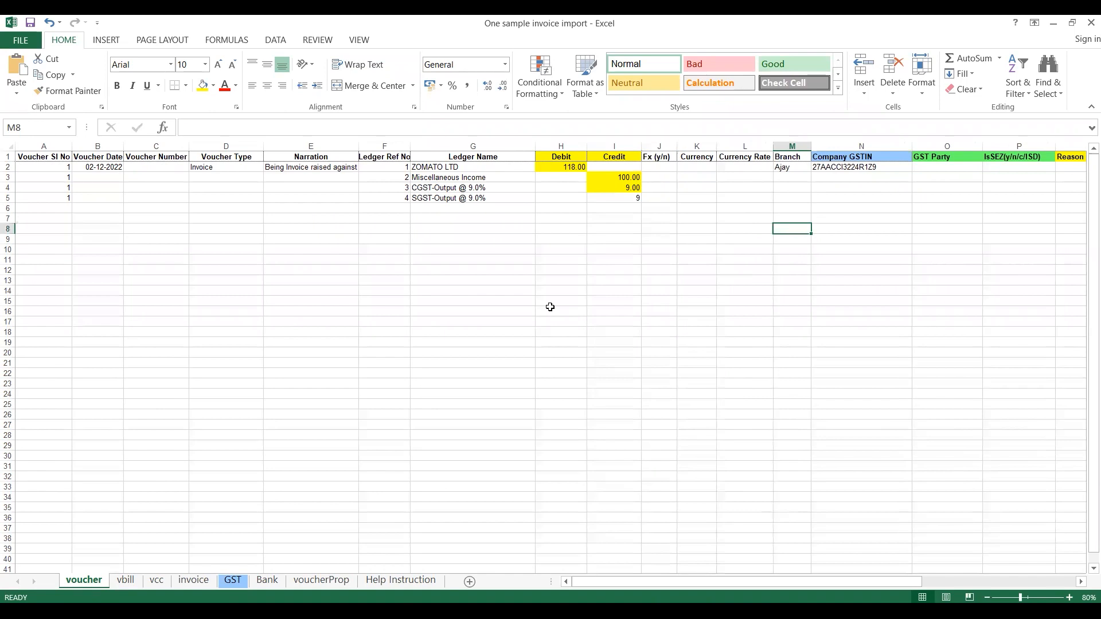
key(ctrl+s)
Step: Apply the Comma Style number format to the credit amounts in I3:I5 and save the workbook
drag(596, 176, 631, 198)
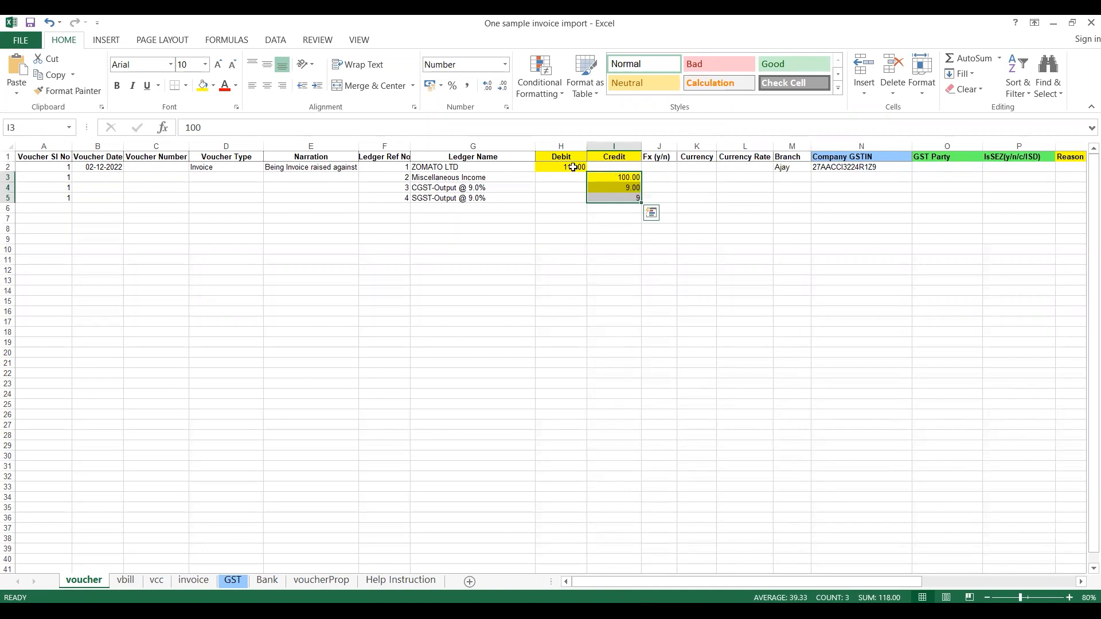
click(465, 86)
click(476, 291)
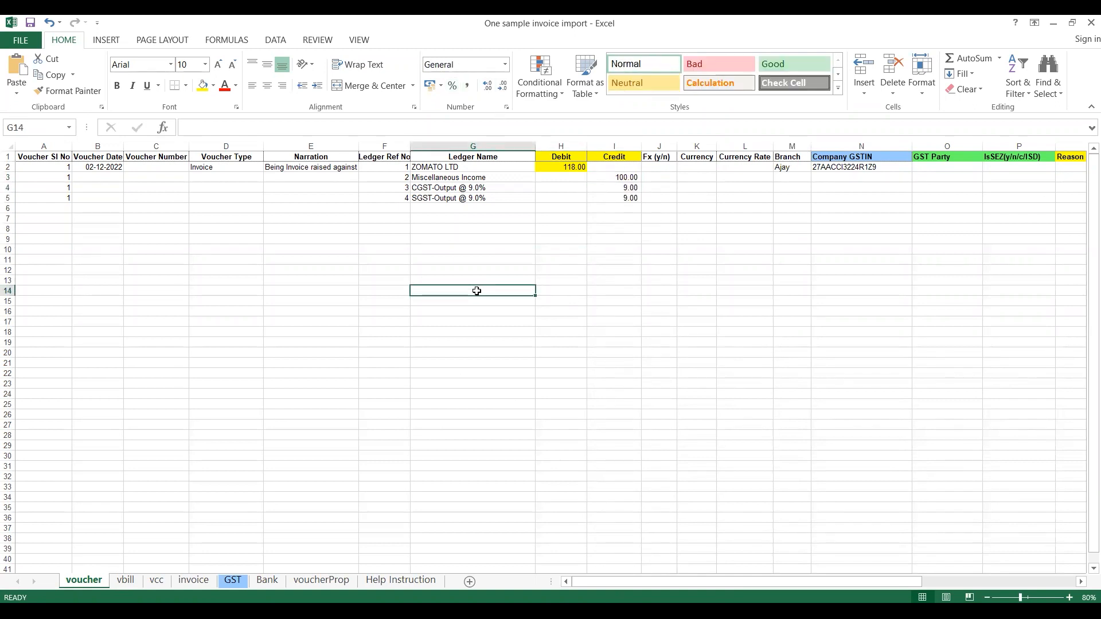
key(ctrl+s)
Step: Switch to RealBooks and open the Excel import page for Accounts Voucher data
key(alt+Tab)
mouse_move(483, 572)
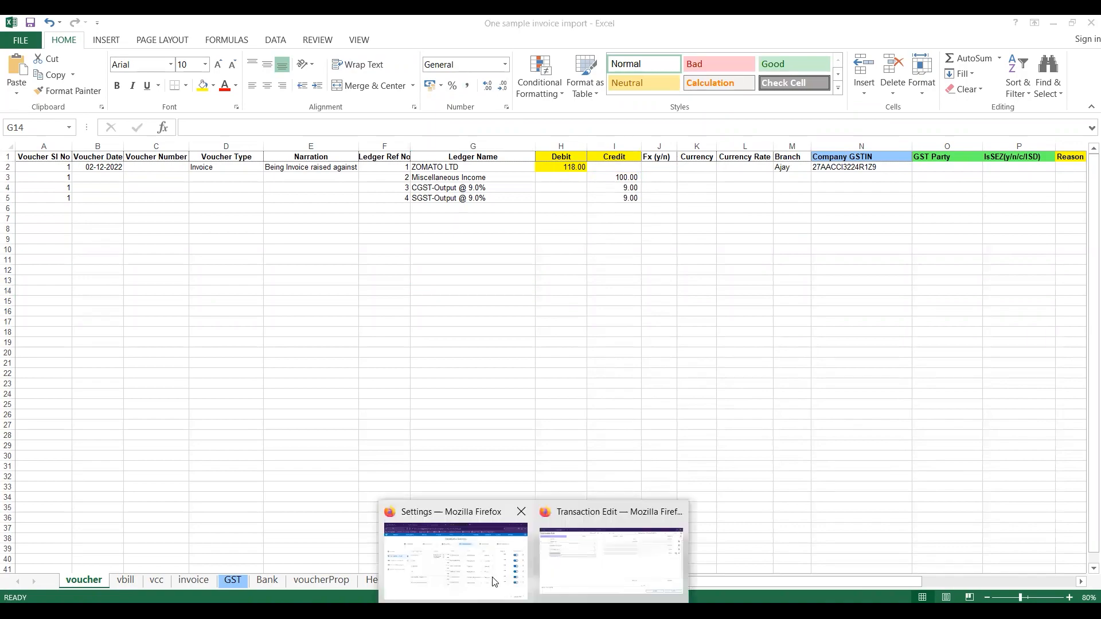
click(483, 572)
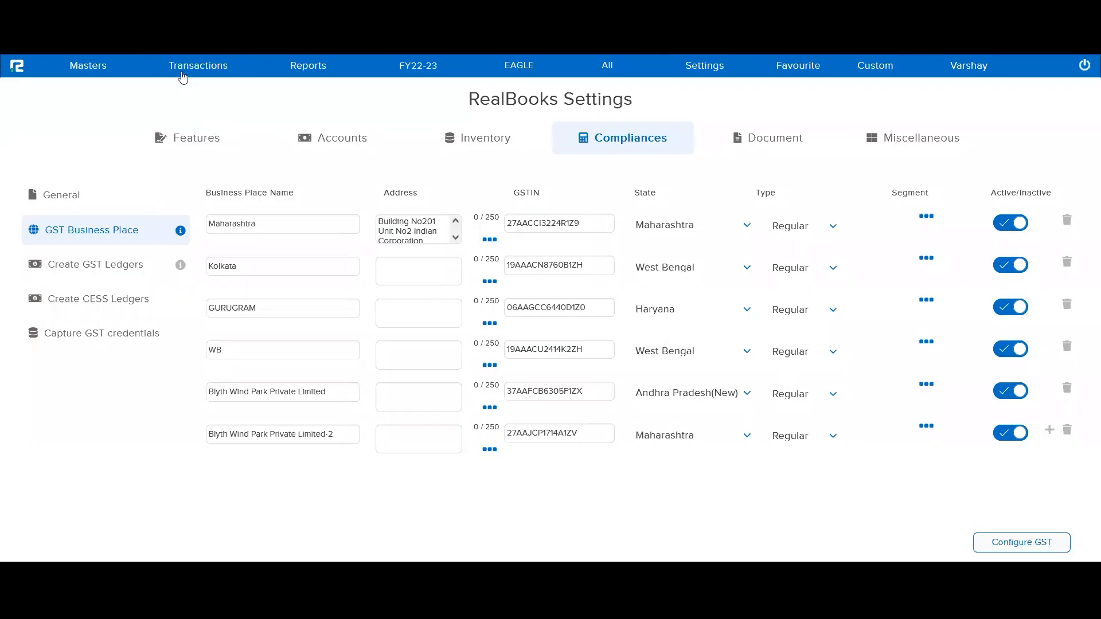
click(182, 74)
click(187, 140)
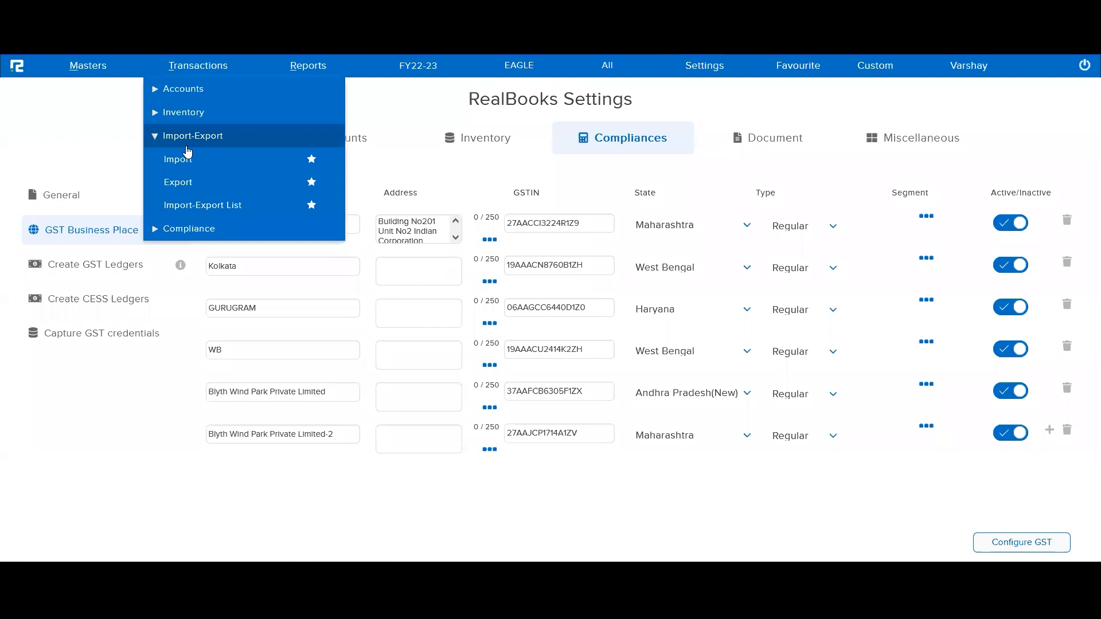
click(185, 160)
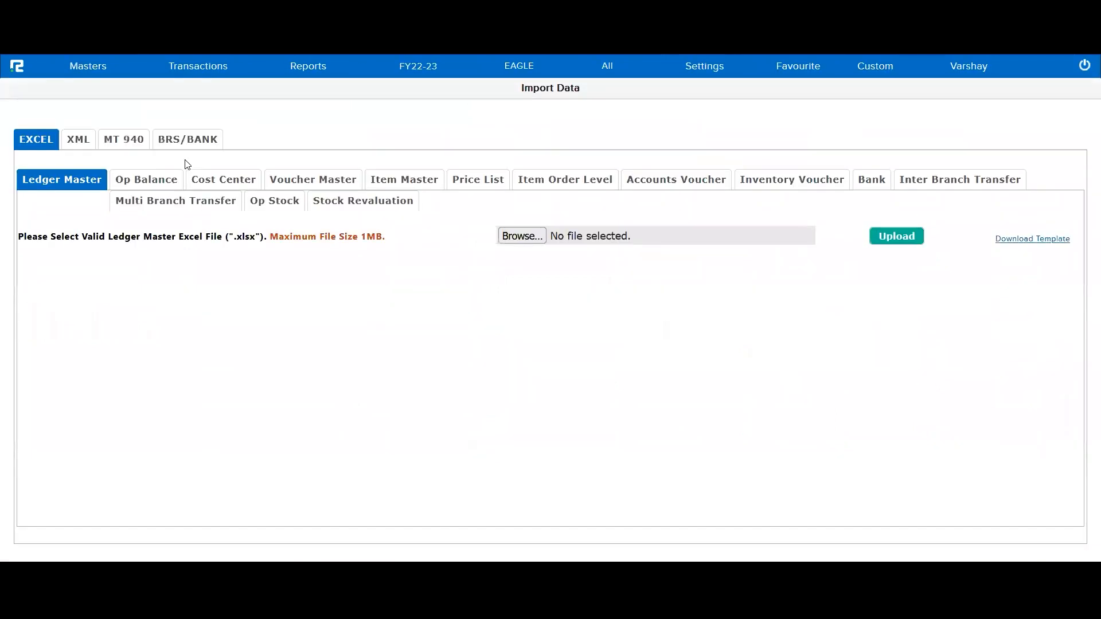
click(669, 180)
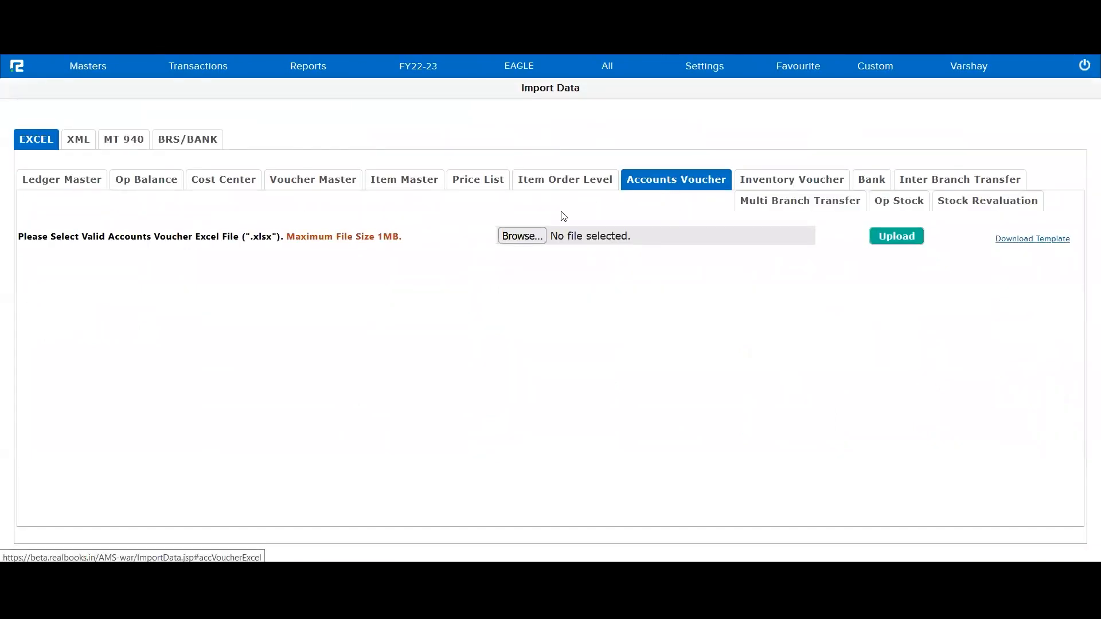
Step: Select the file One sample invoice import.xlsx from Downloads and upload it as the Accounts Voucher import
click(522, 236)
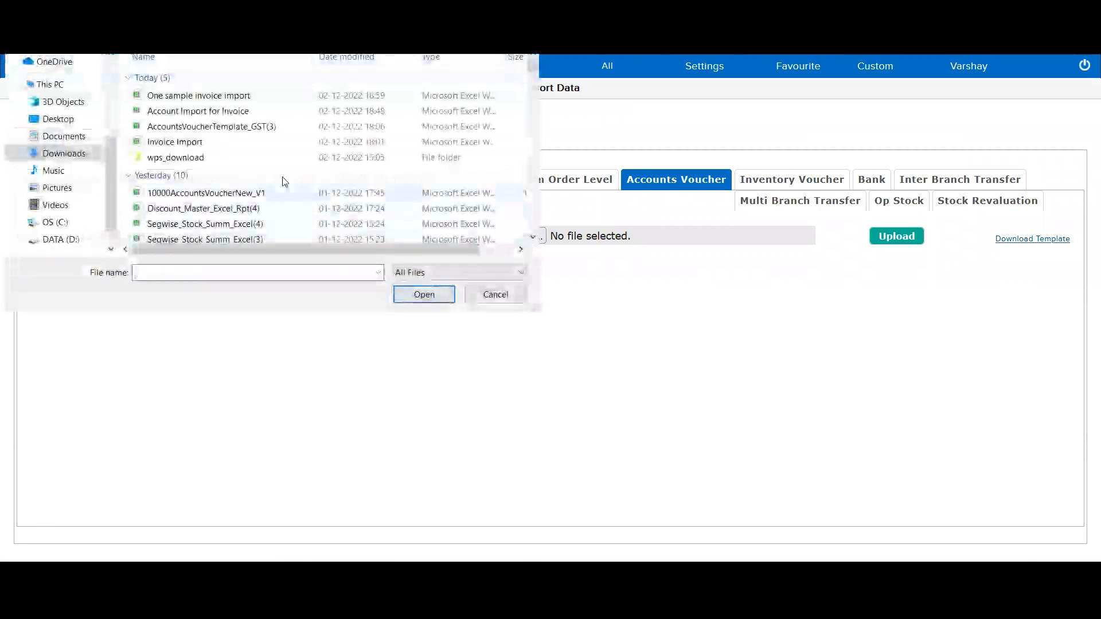
click(233, 95)
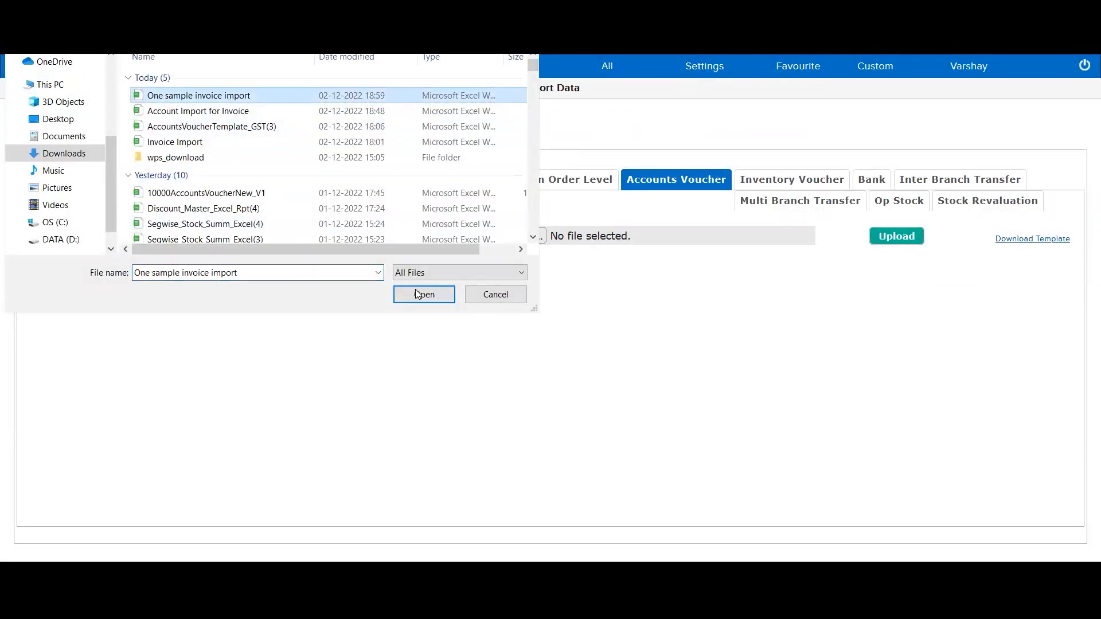
click(431, 296)
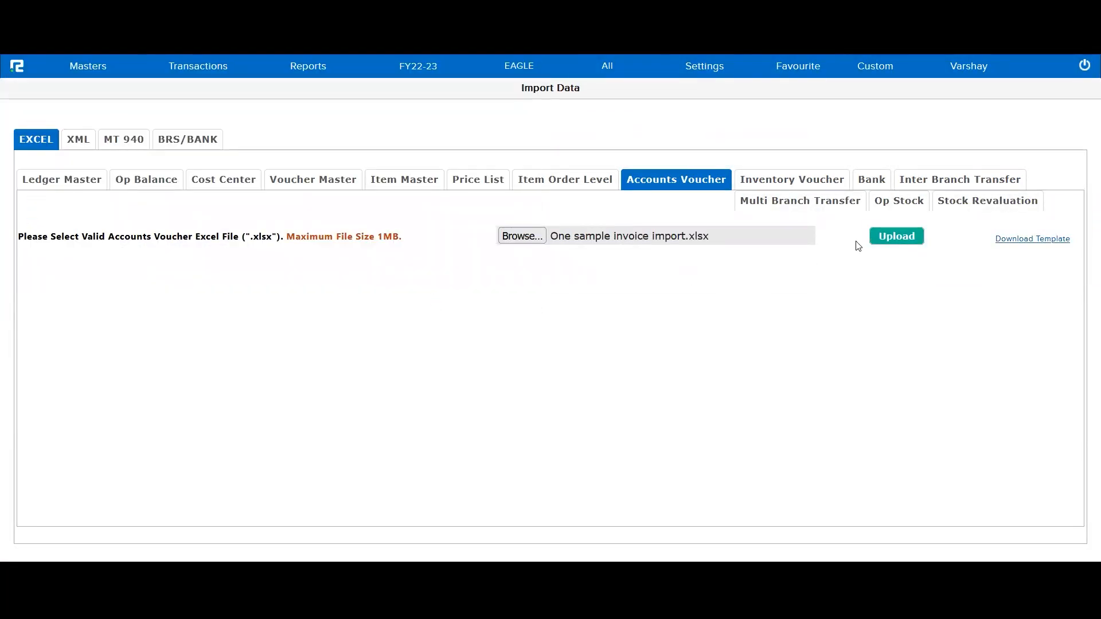
click(898, 236)
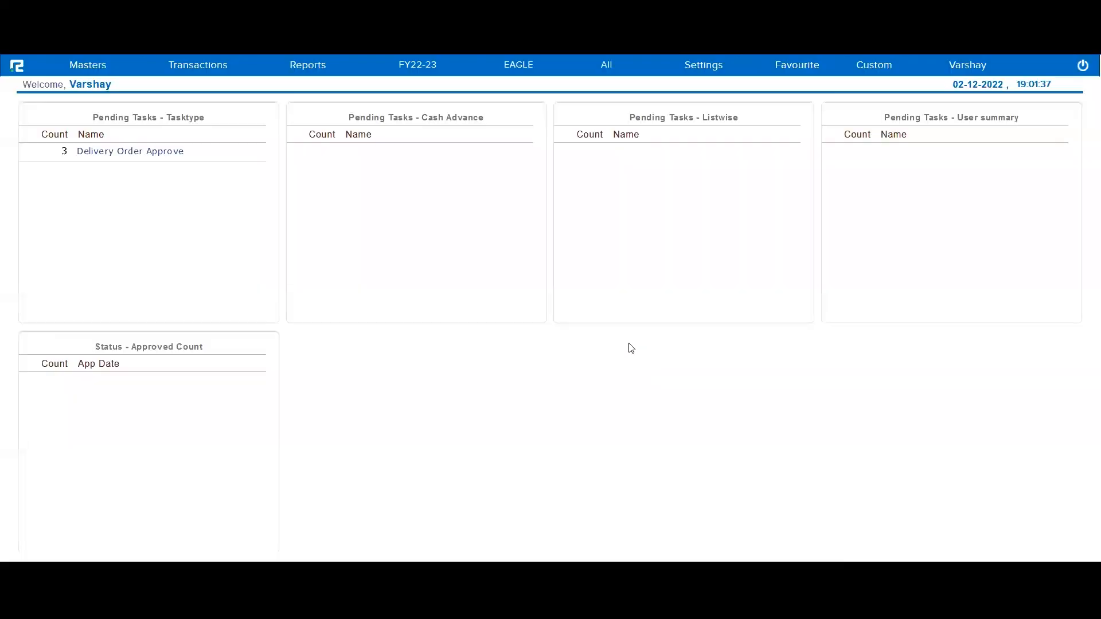
Step: Open the Day Book report and search for vouchers with Date of Creation from 02-12-2022 to 02-12-2022
click(307, 65)
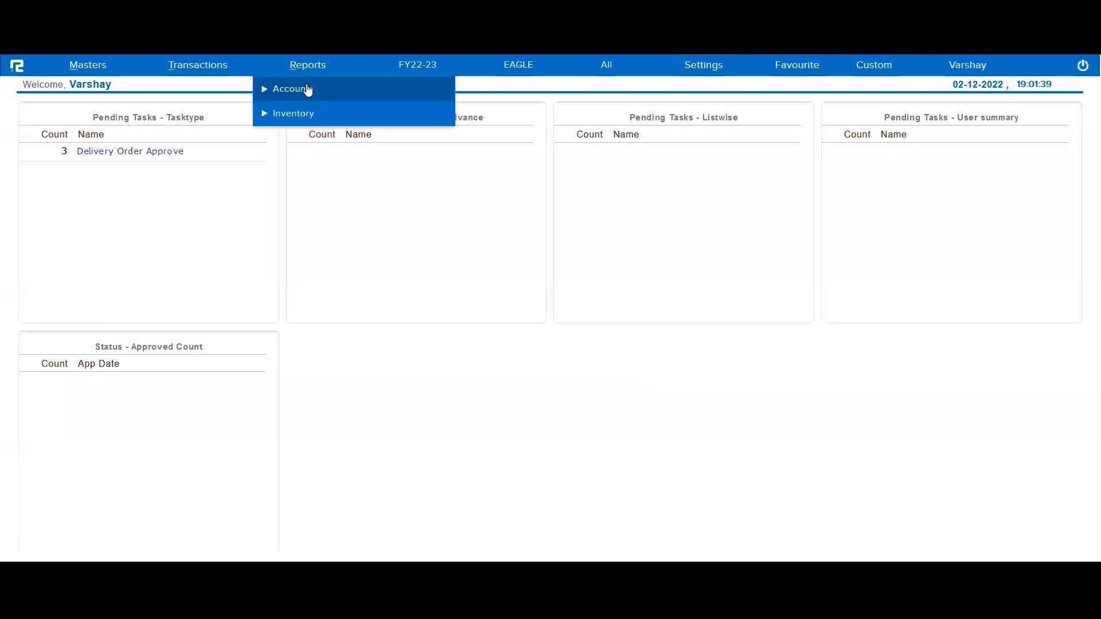
click(308, 89)
click(305, 140)
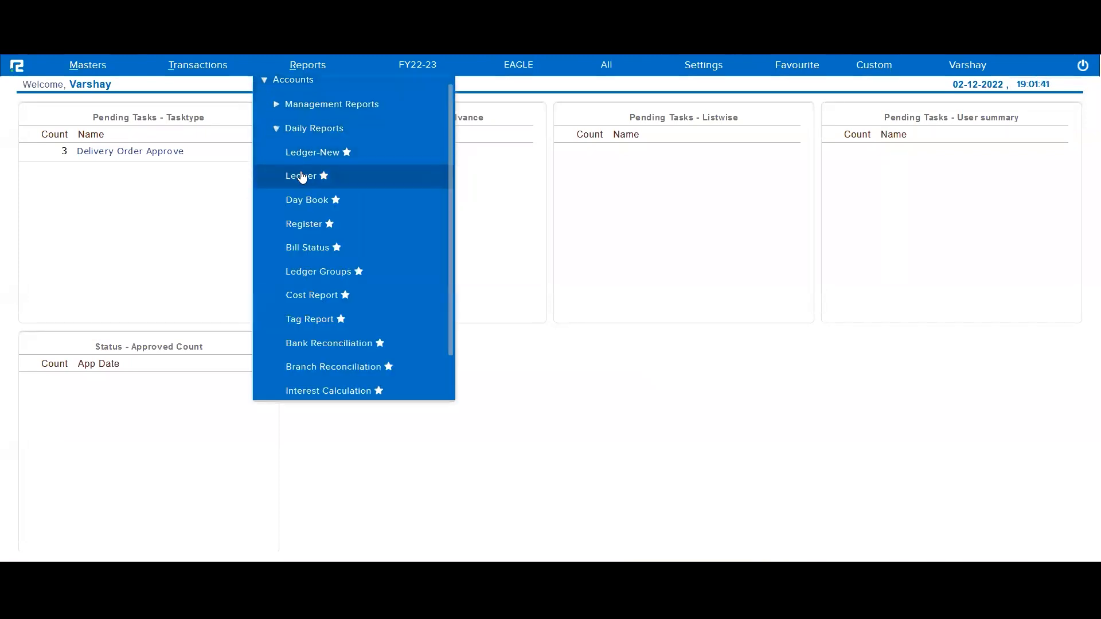
click(301, 200)
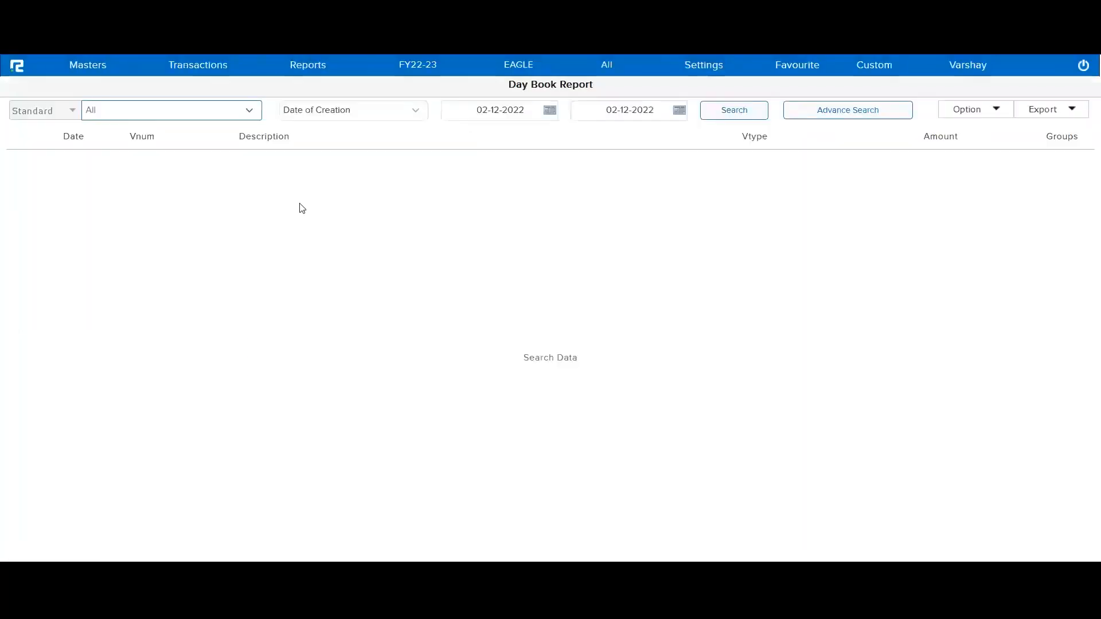
click(365, 116)
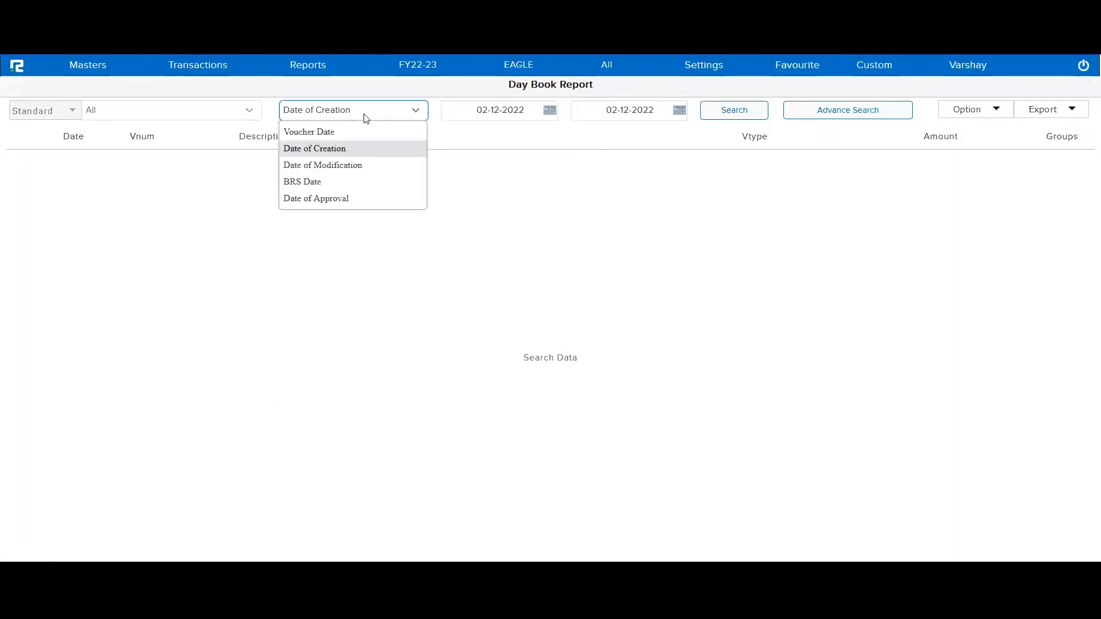
click(366, 118)
click(750, 115)
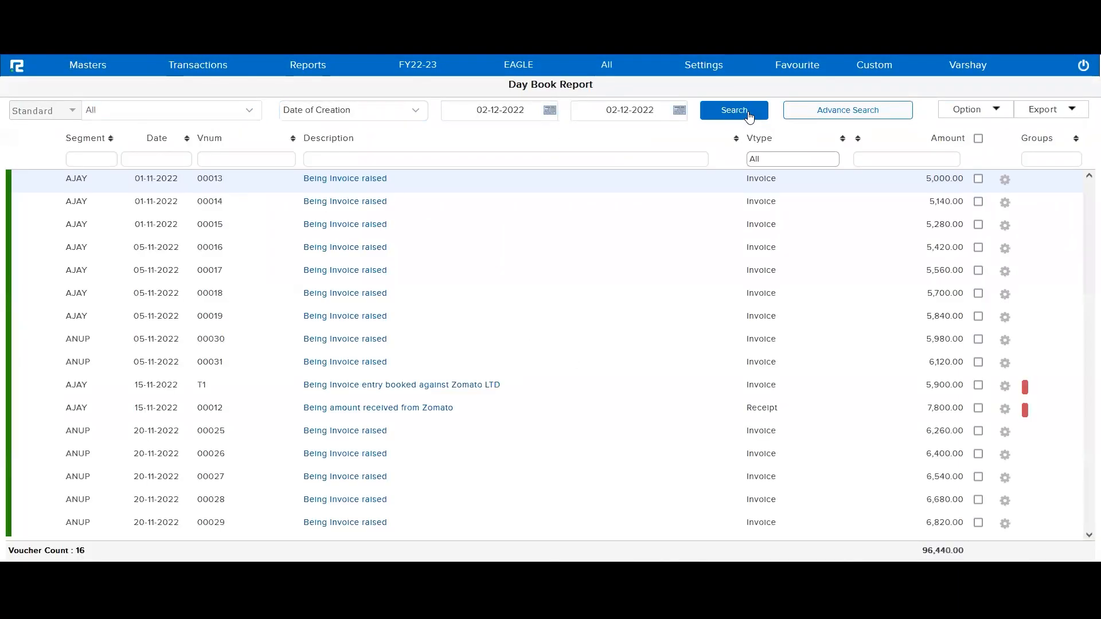
Step: Open invoice 00015 from the Day Book, examine its REFERENCE voucher property, and close the voucher
click(365, 227)
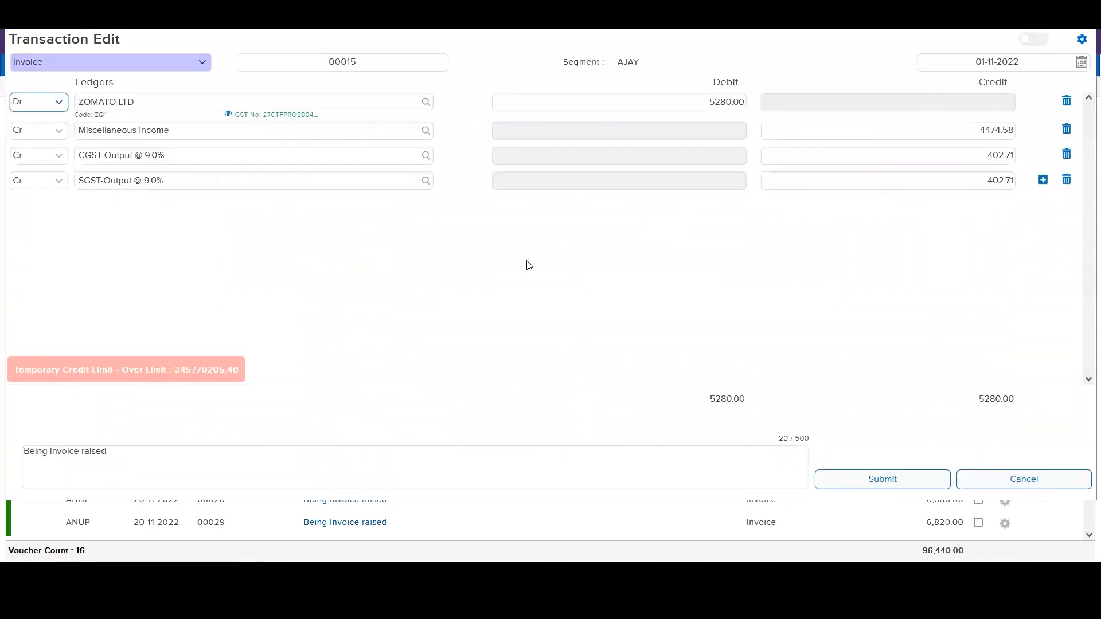
click(1082, 40)
click(866, 173)
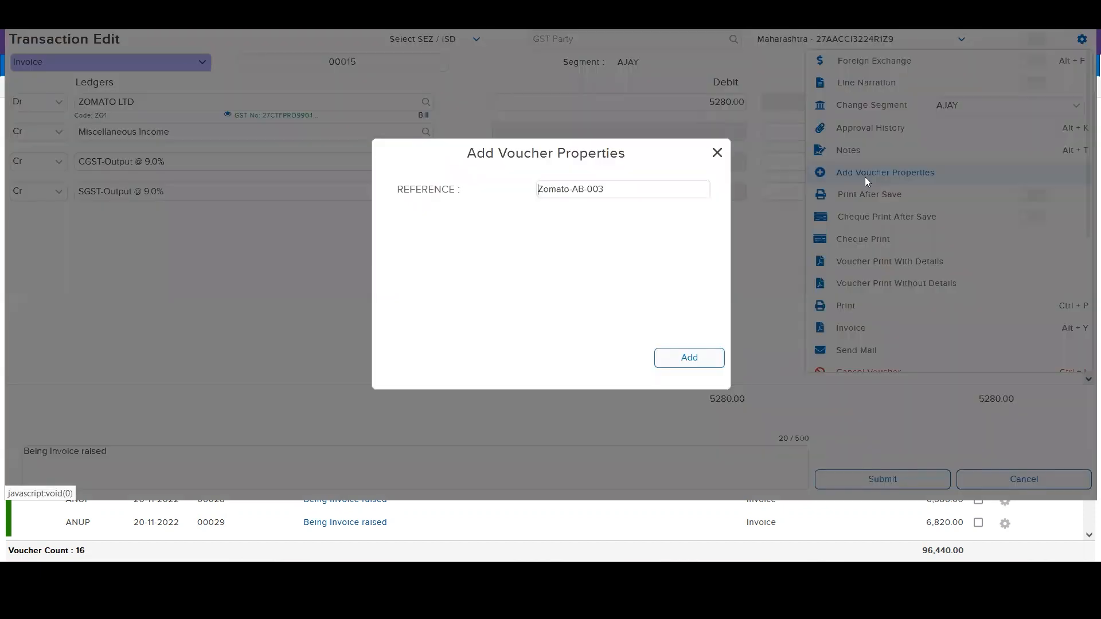
triple_click(436, 195)
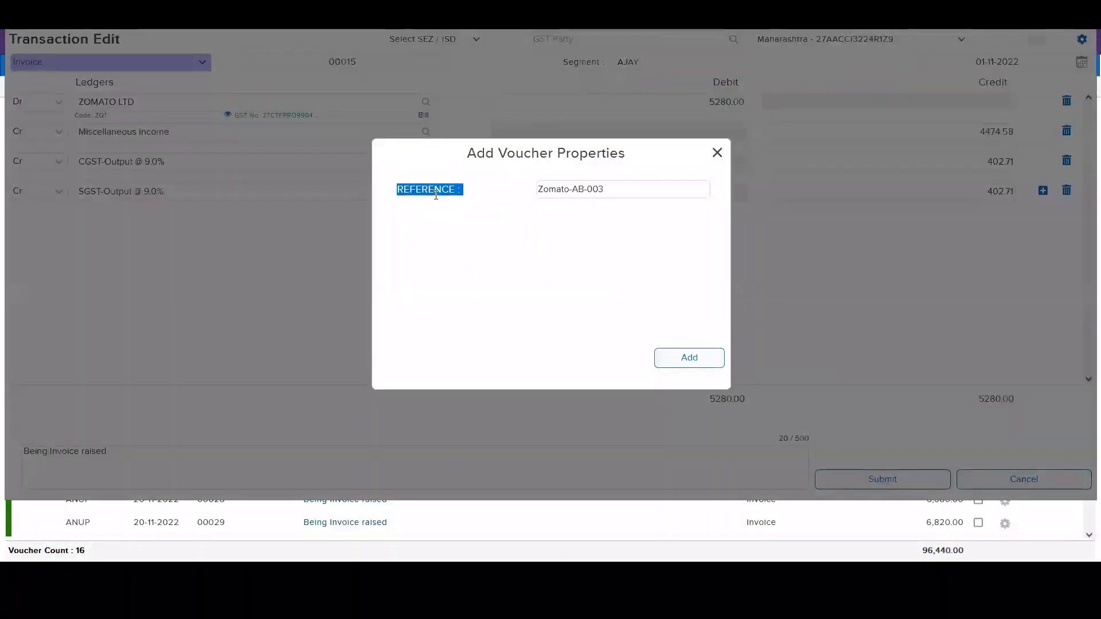
click(717, 152)
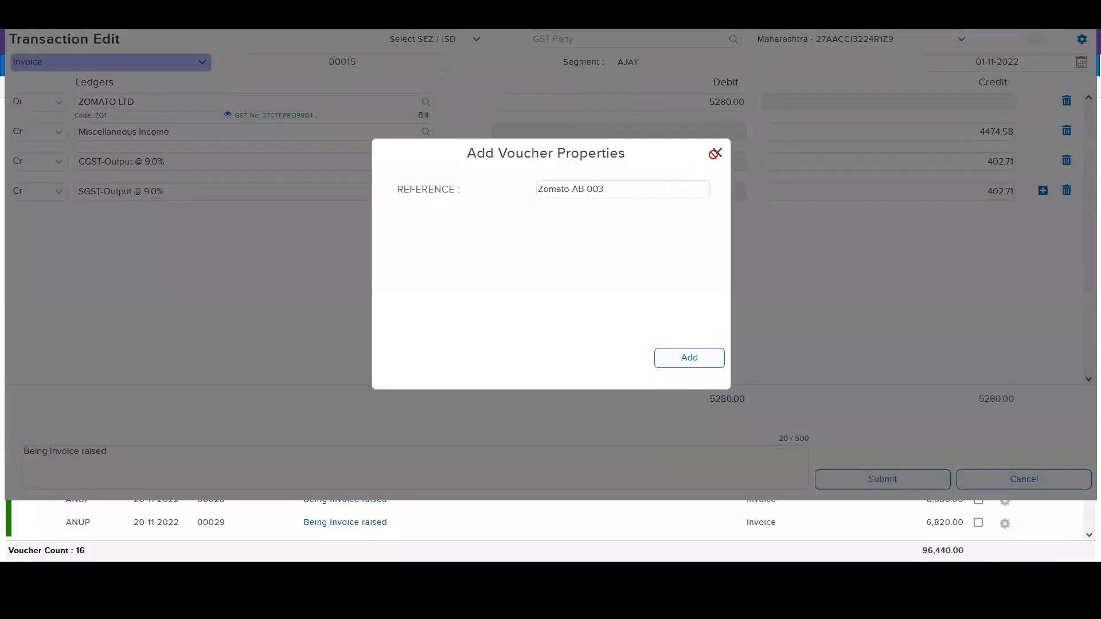
key(Escape)
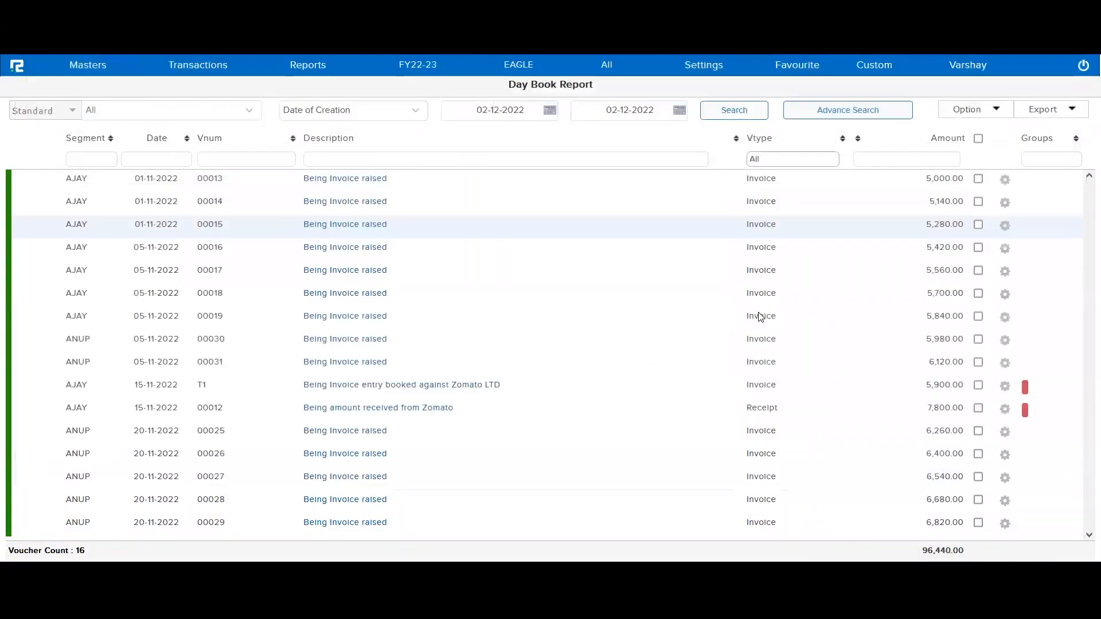
Step: Set the Day Book date filter to Voucher Date, with the range 01-11-2022 to 02-12-2022
click(1027, 118)
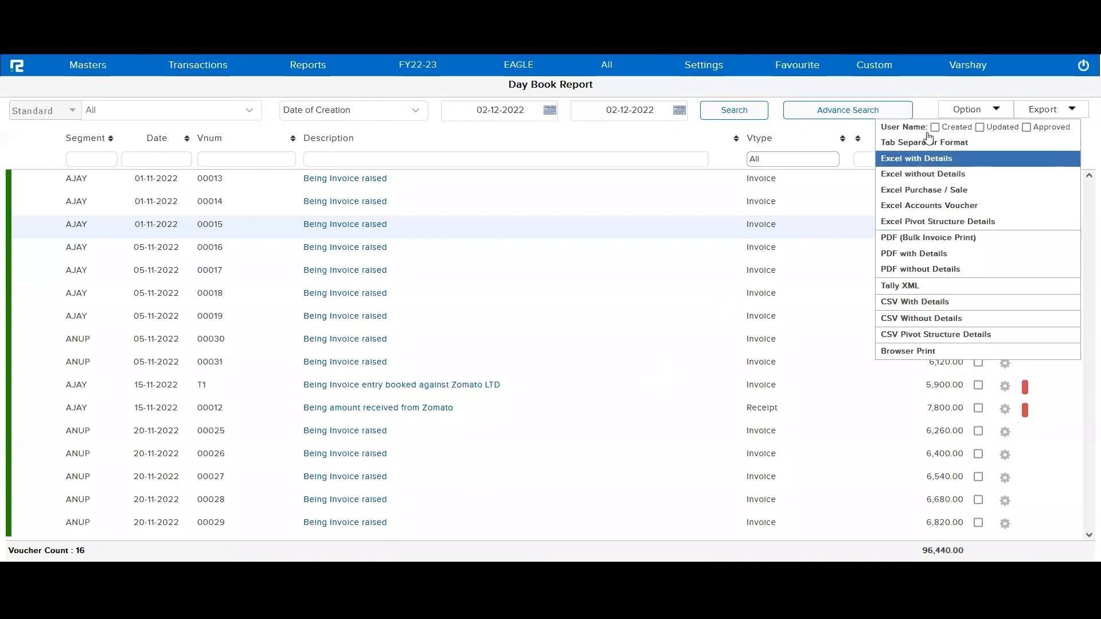
click(966, 111)
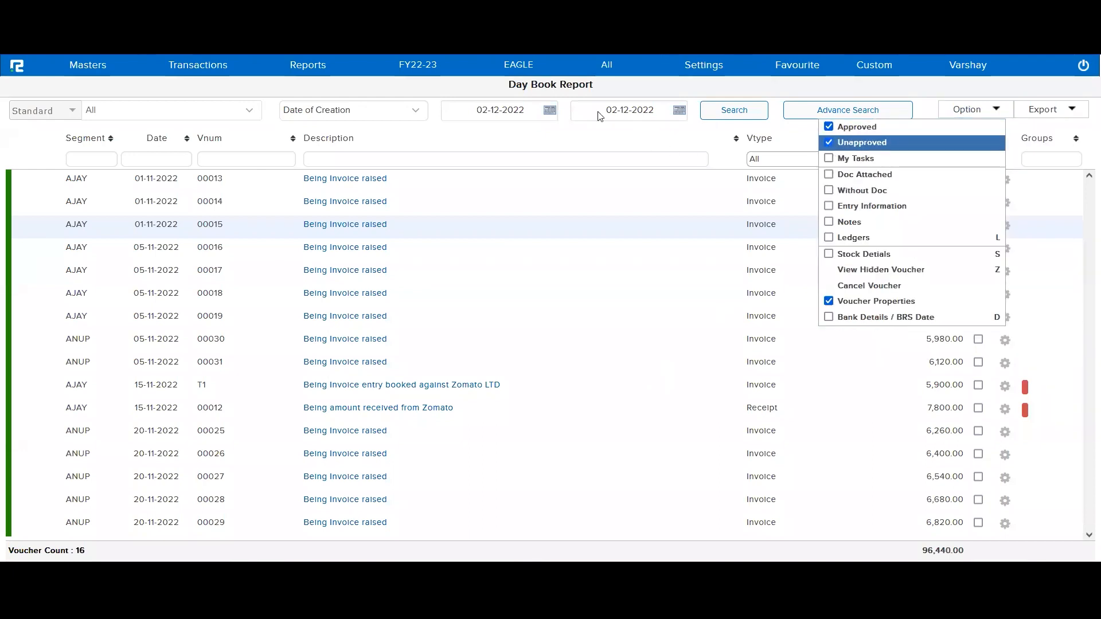
click(410, 118)
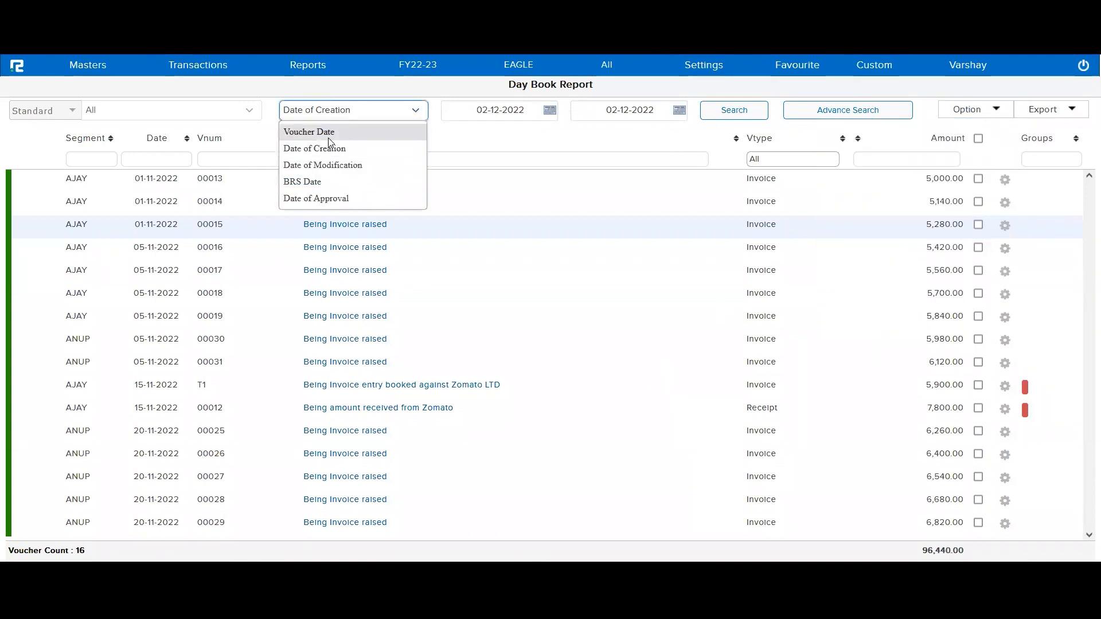
click(328, 136)
click(513, 109)
text(1)
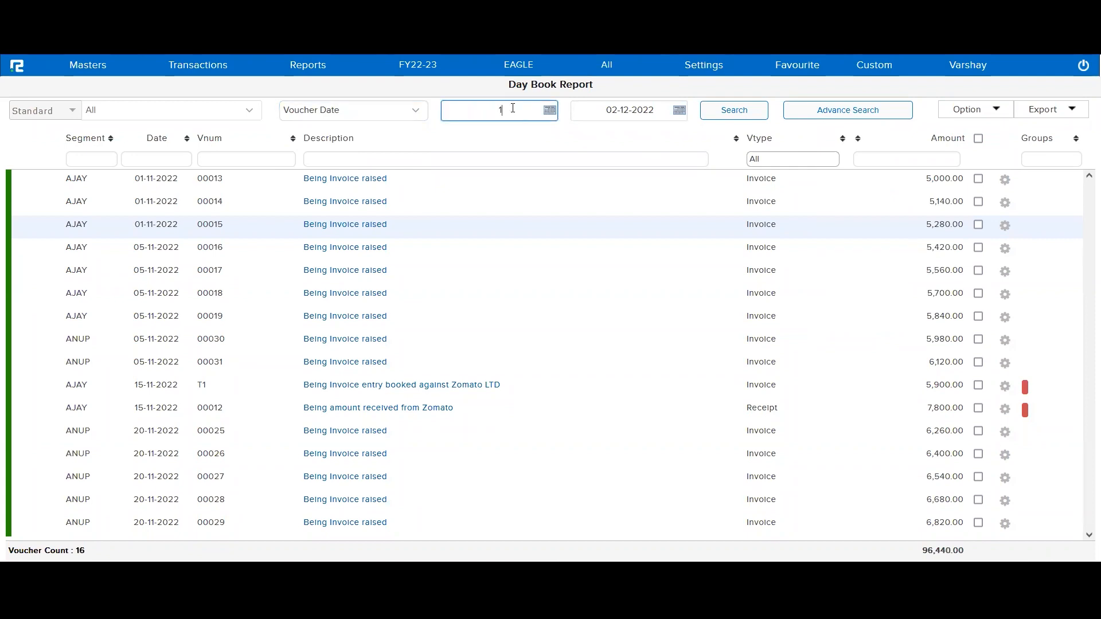
text(-11-2022)
key(Tab)
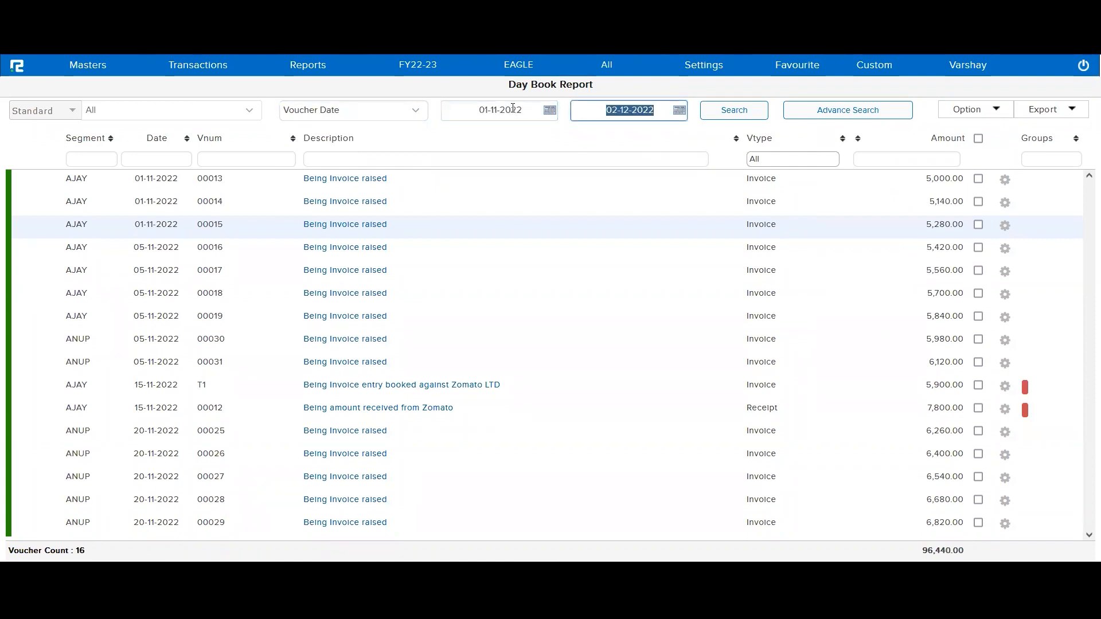
Step: Keep Voucher Properties enabled in the Day Book options and export the report as Excel Pivot Structure Details
click(964, 110)
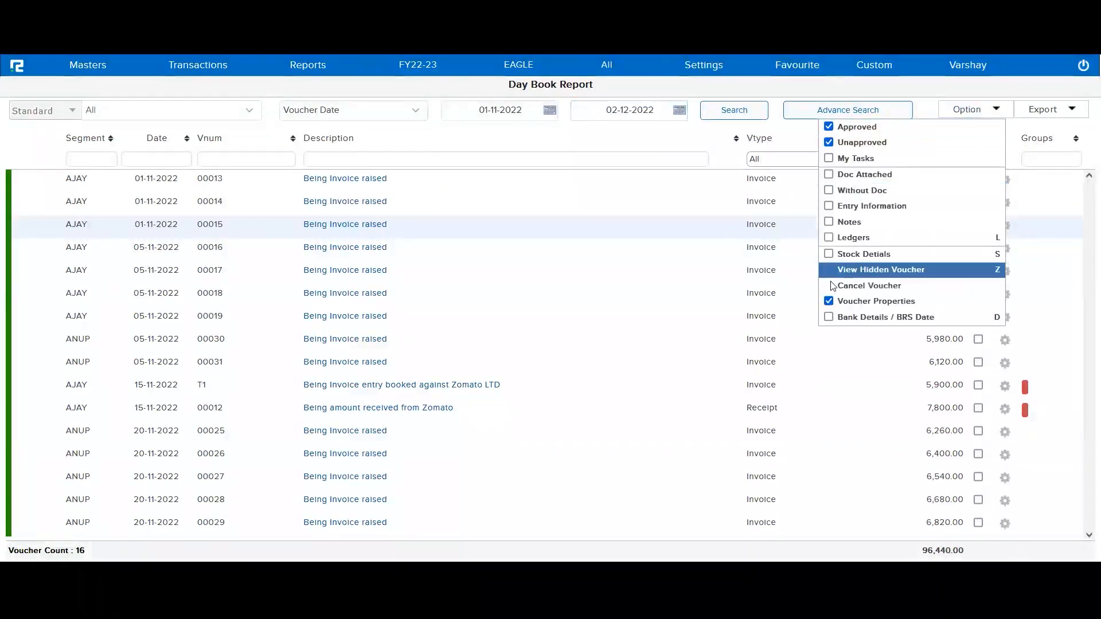
click(828, 303)
click(828, 302)
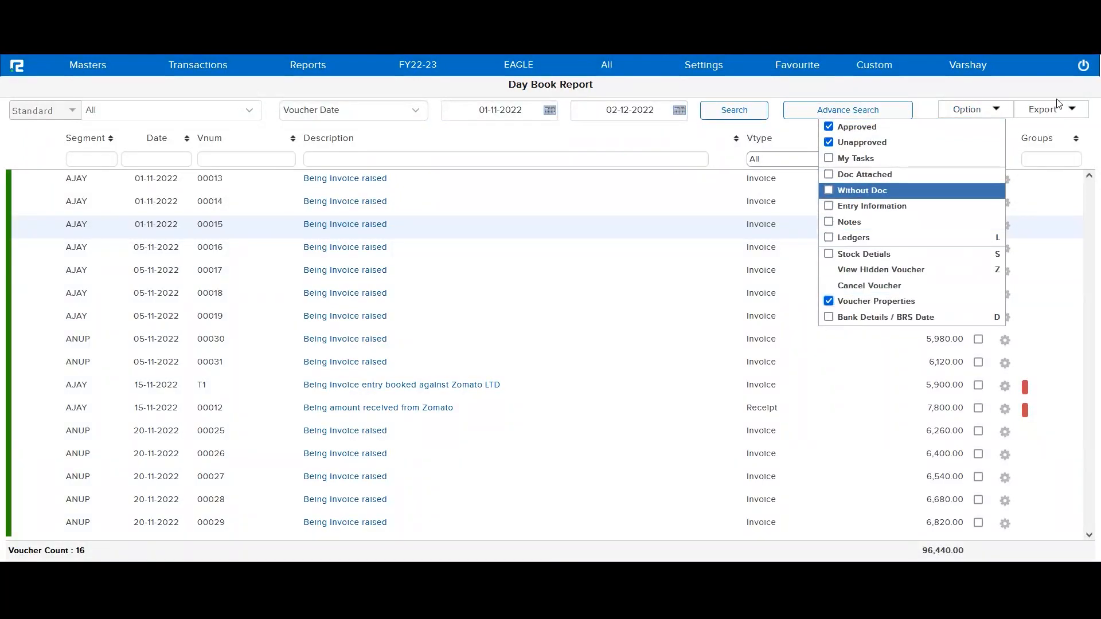
click(1056, 100)
click(1058, 110)
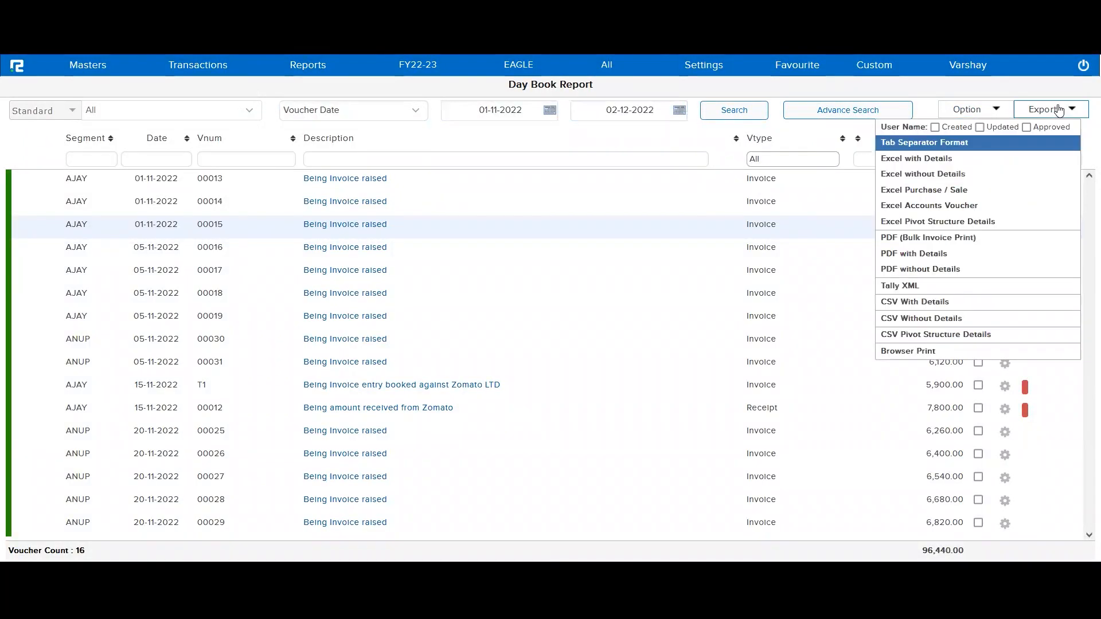
click(996, 226)
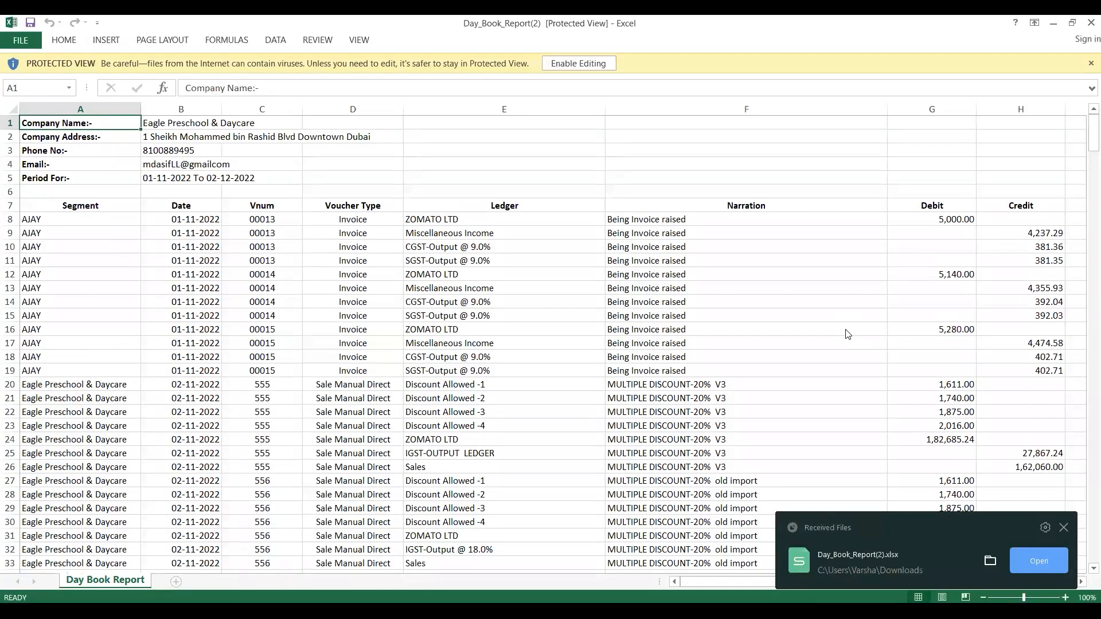
Step: Examine the REFERENCE column in the exported Day_Book_Report(2) workbook and enable editing
scroll(848, 334, right, 2)
scroll(848, 334, right, 3)
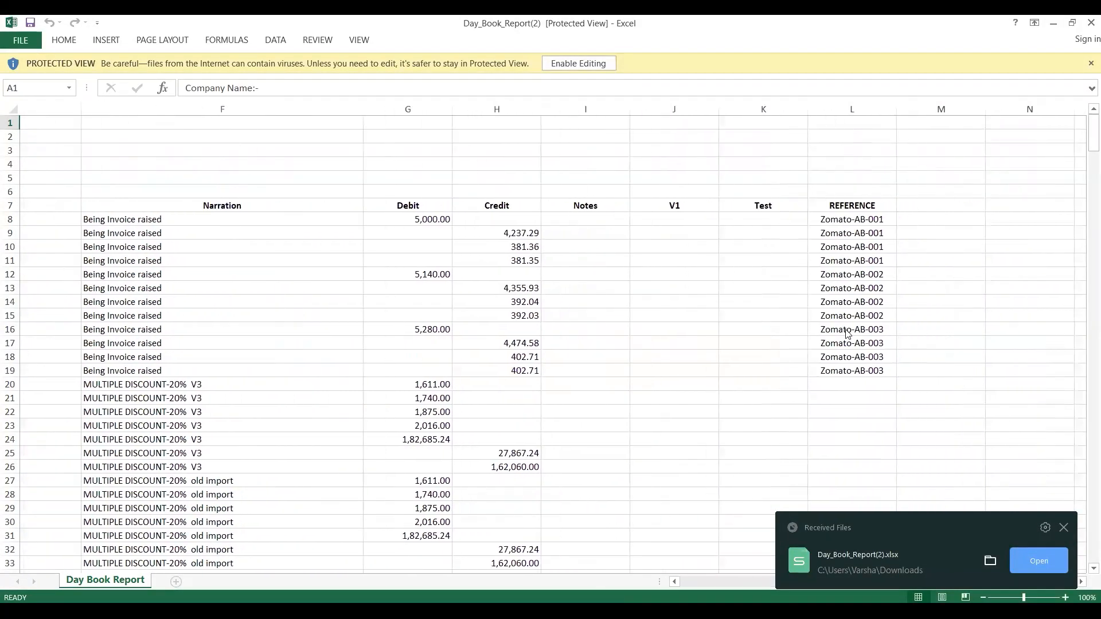
click(579, 64)
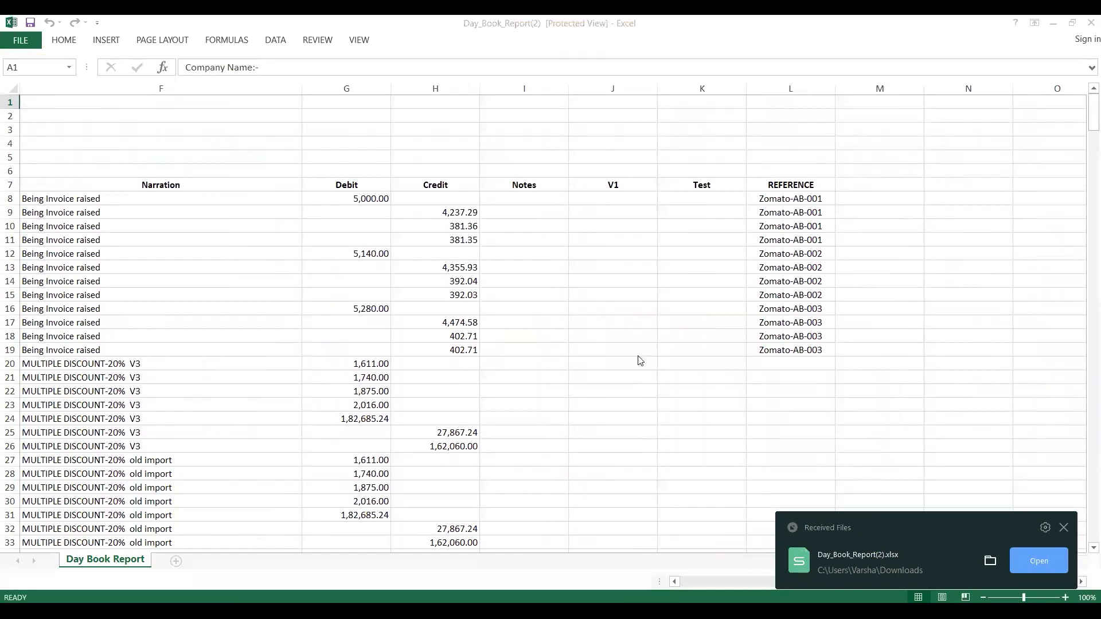
Step: Examine the ledger, narration, debit and credit columns alongside the REFERENCE values for the invoice rows in the exported report
click(656, 385)
key(Left)
key(Left)
key(Left)
key(Left)
key(Left)
key(Left)
key(Left)
key(Left)
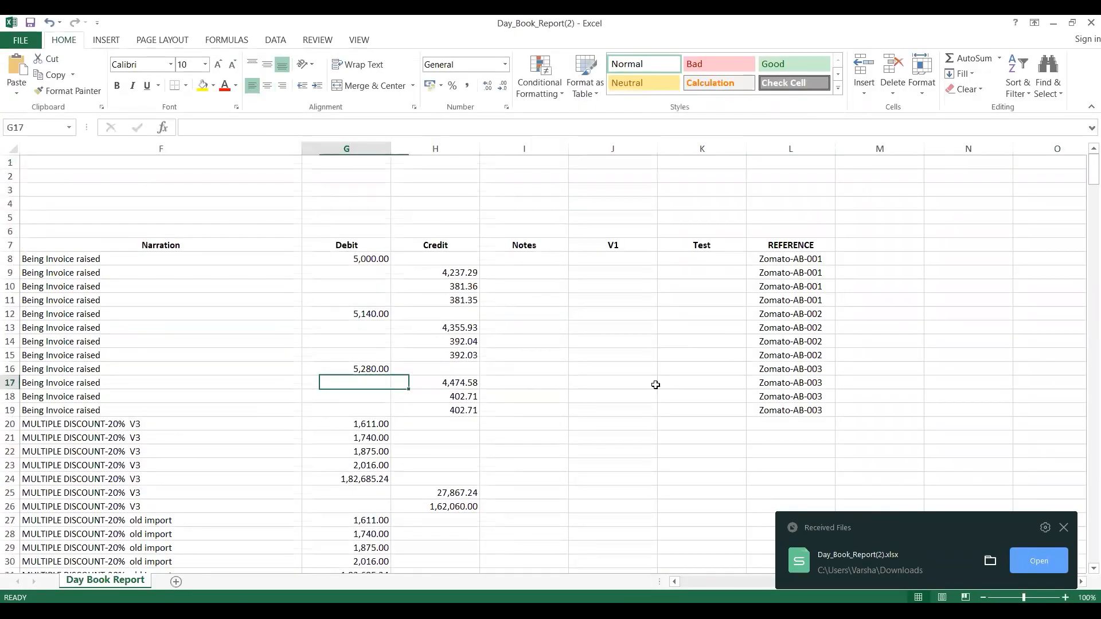
key(Right)
key(Right)
key(Right)
key(Right)
key(Right)
key(Right)
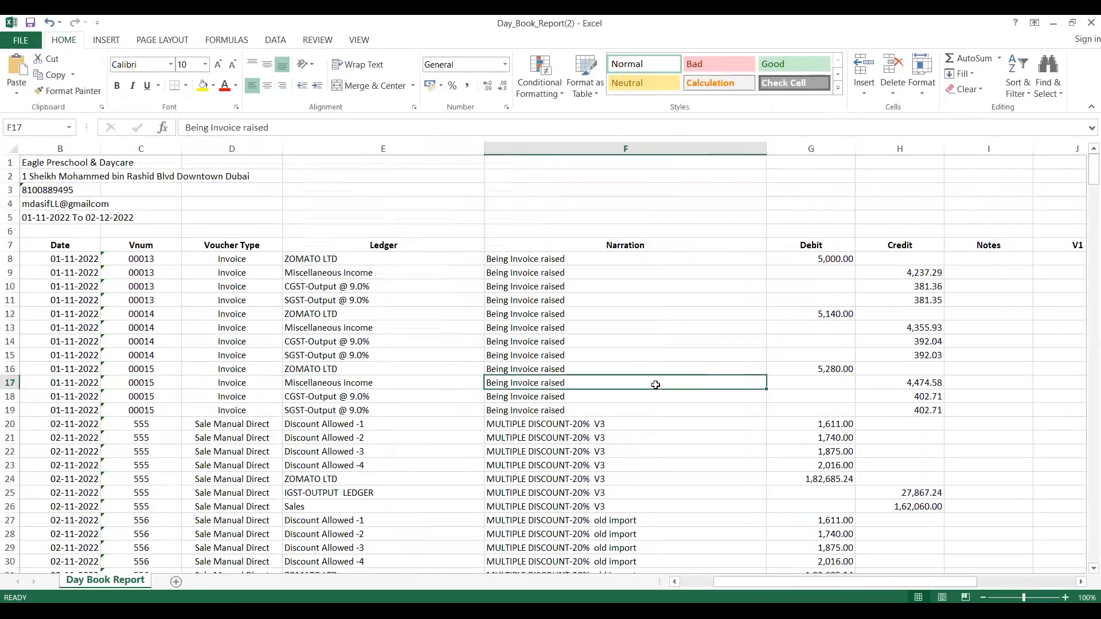
key(Right)
key(Right)
key(Right)
key(Right)
key(Right)
key(Left)
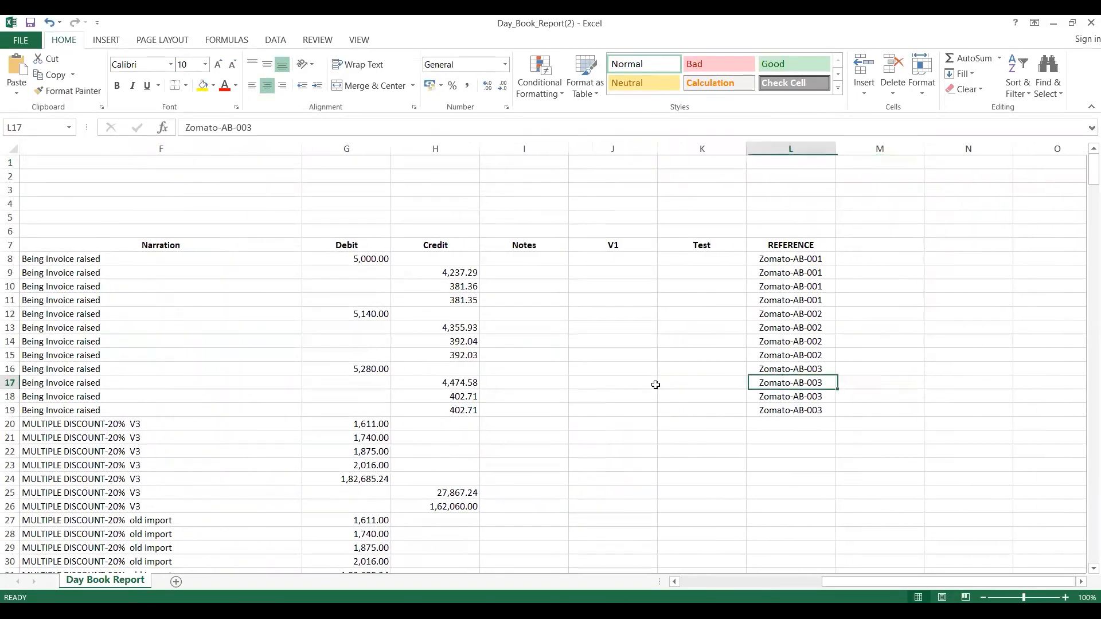
key(Left)
key(Down)
key(Down)
key(Down)
key(Down)
key(Down)
key(Down)
key(Down)
key(Down)
key(Up)
key(Up)
key(Up)
key(Up)
key(Up)
key(Up)
key(Up)
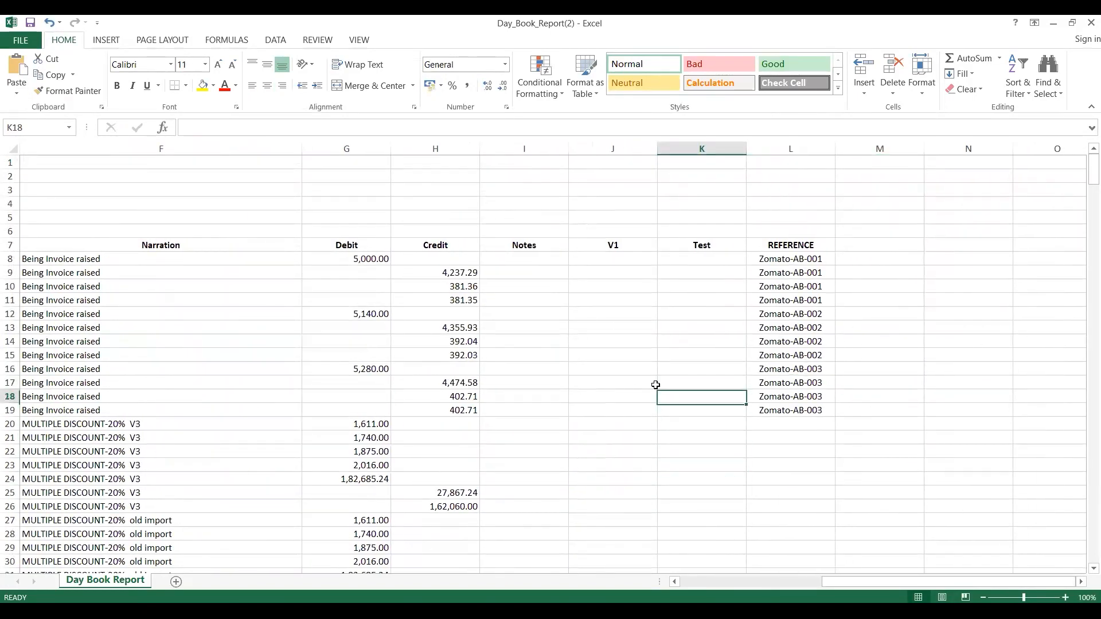
key(Left)
key(Home)
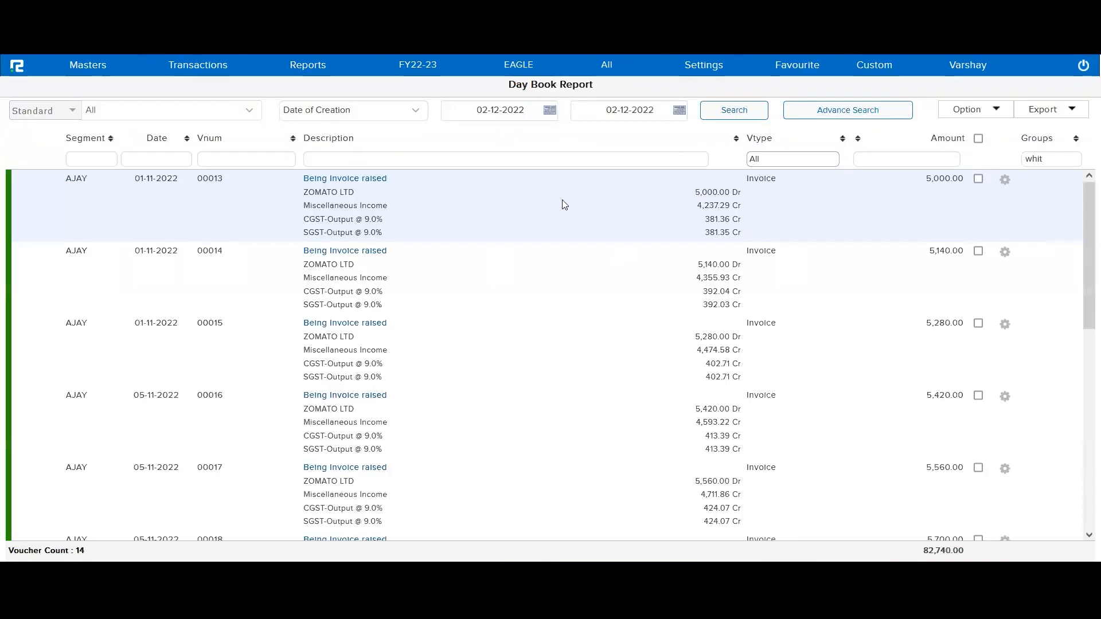
Step: Switch back to RealBooks, review the Day Book vouchers with their ledger lines, and rerun the search
scroll(562, 200, down, 5)
scroll(565, 205, up, 10)
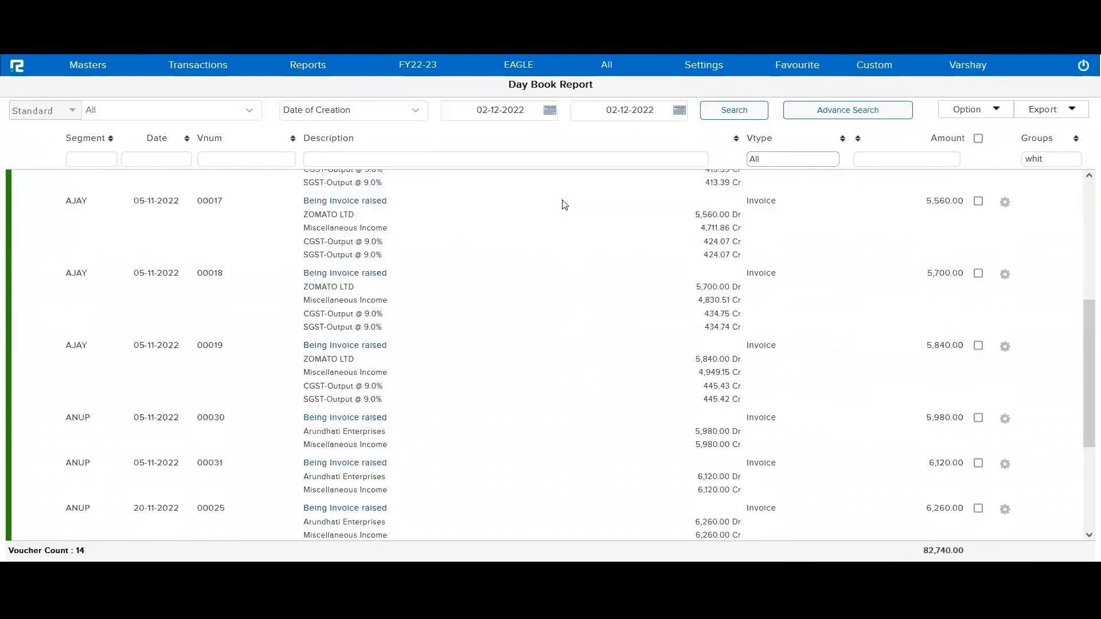
click(746, 114)
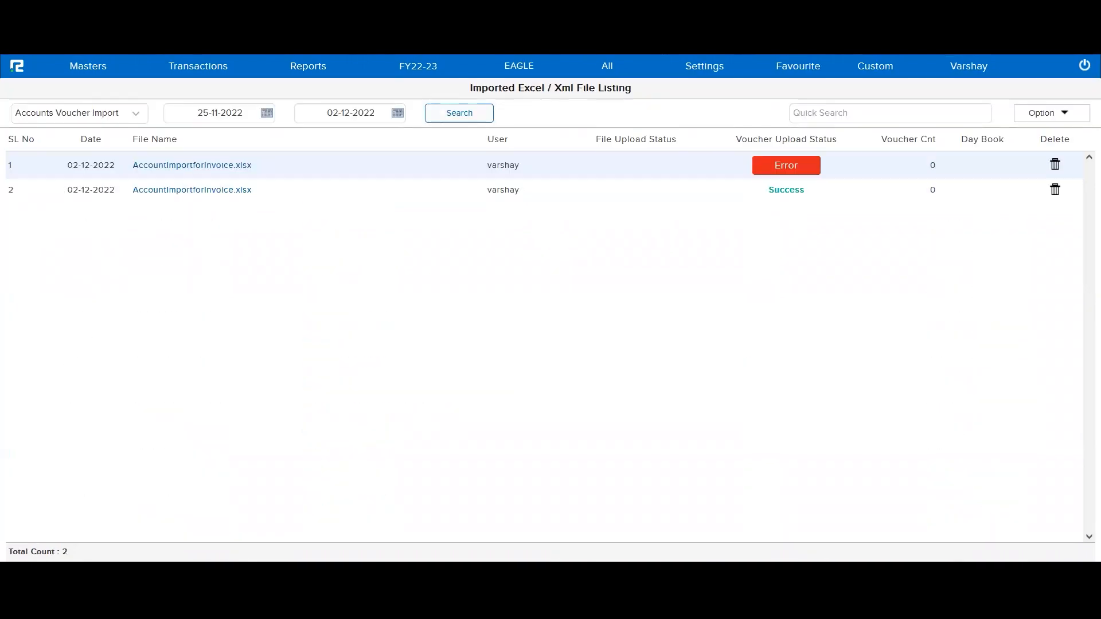
Step: Open the Imported Excel / Xml File Listing and search for Accounts Voucher Import files from 25-11-2022 to 02-12-2022
click(210, 75)
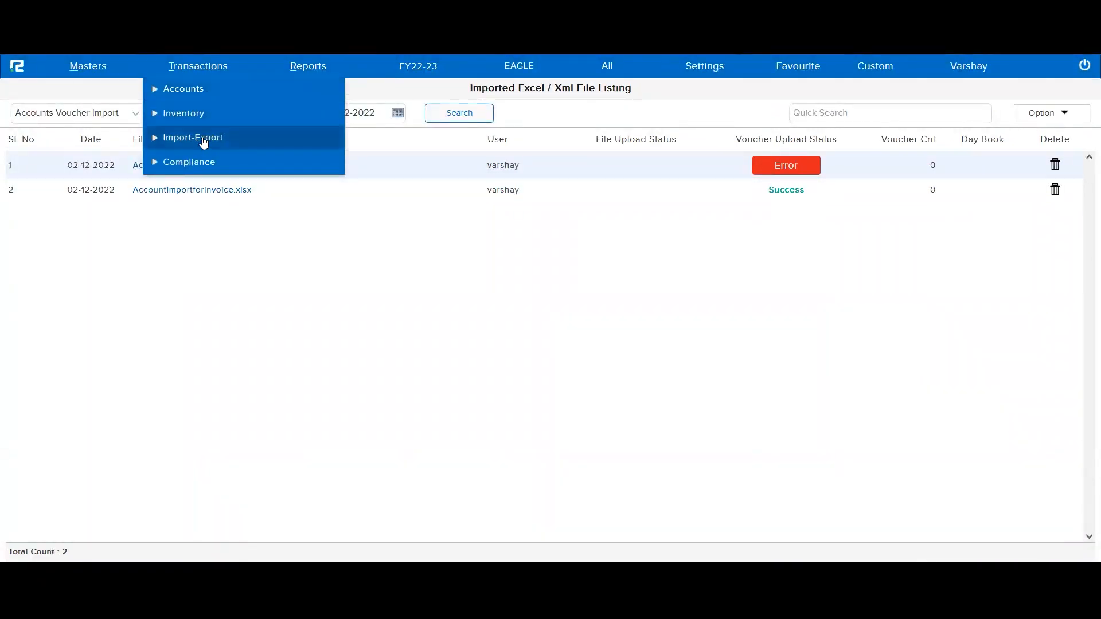
click(204, 140)
click(205, 211)
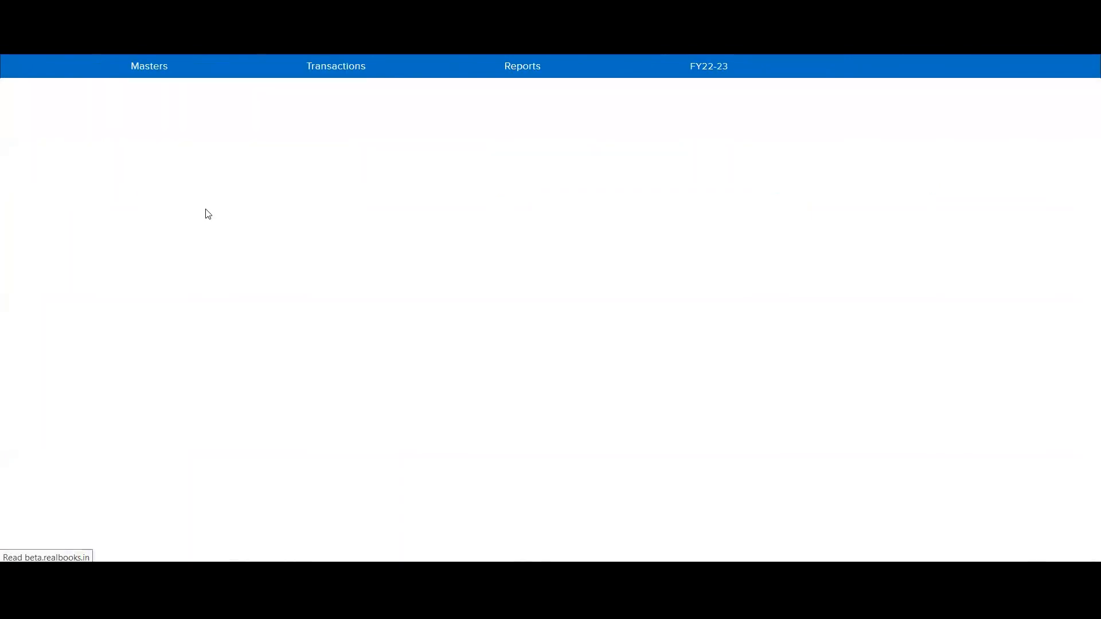
click(122, 118)
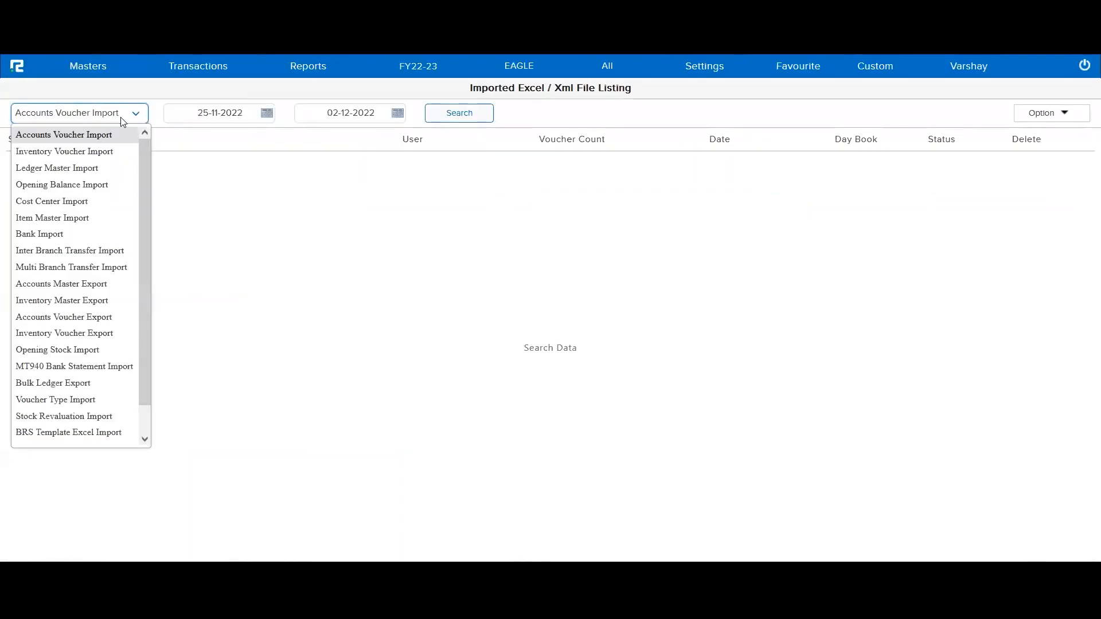
click(122, 119)
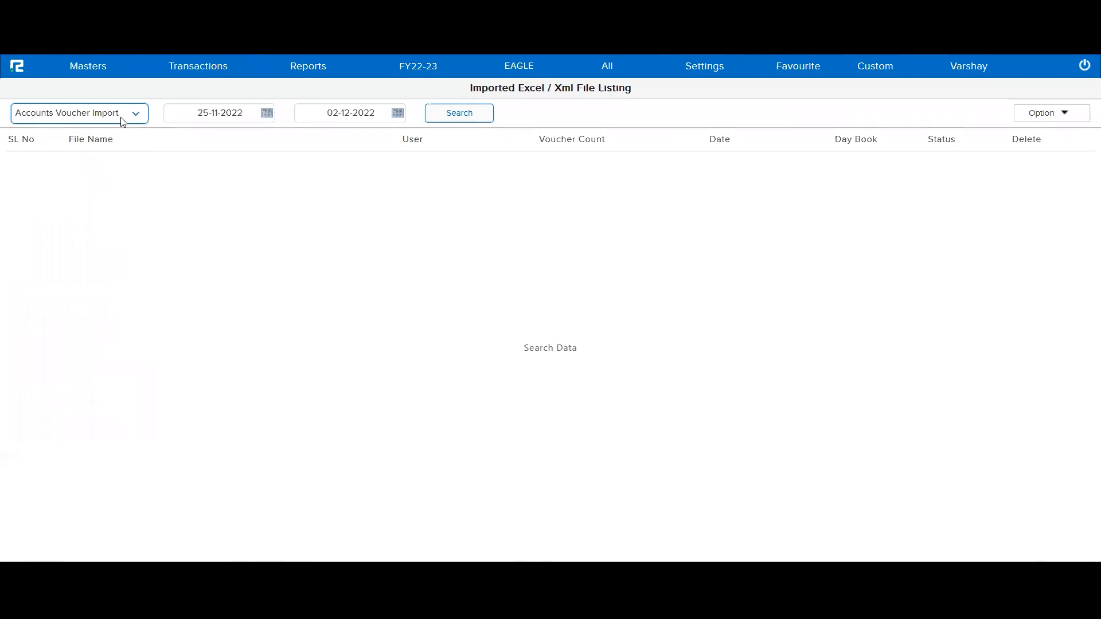
click(454, 114)
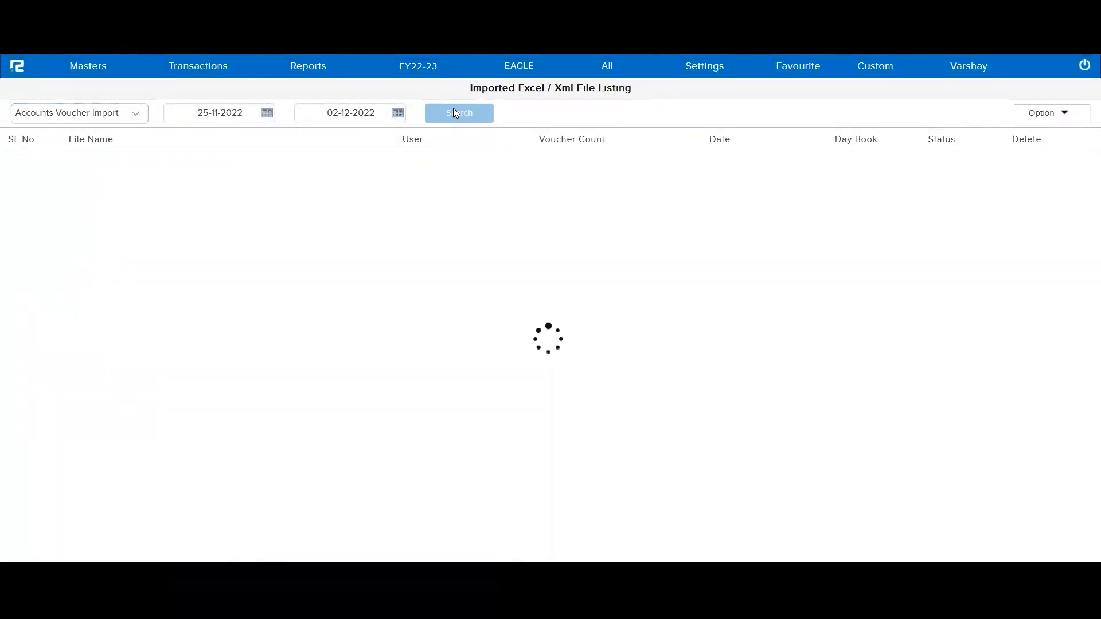
Step: Delete the AccountImportforInvoice.xlsx entry with Success status from the listing, and rerun the Day Book search for Date of Creation 02-12-2022
click(602, 72)
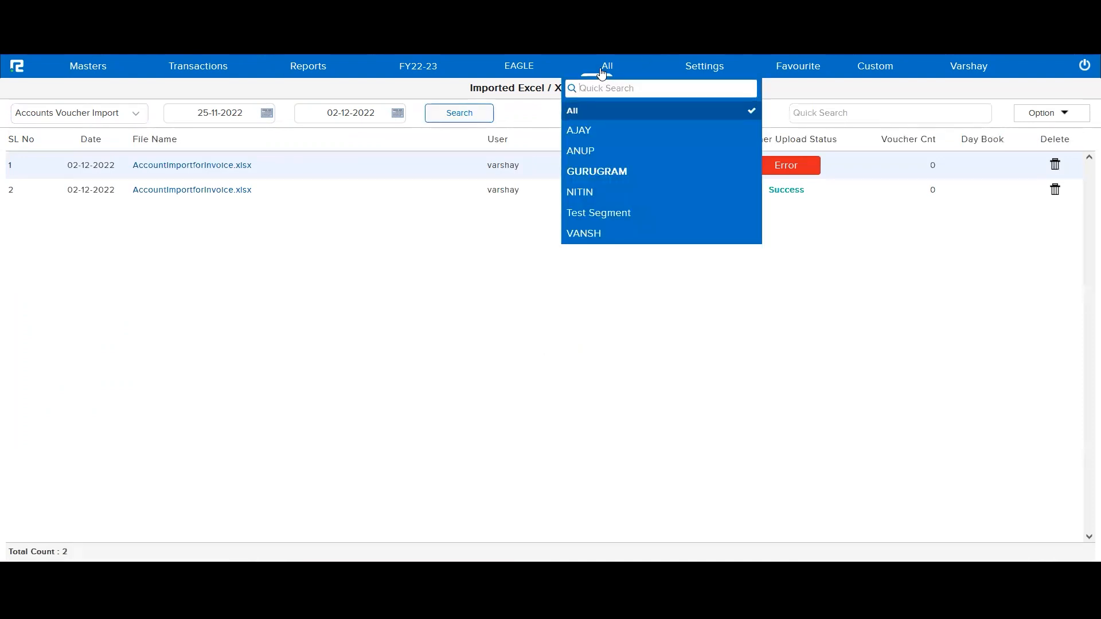
click(466, 300)
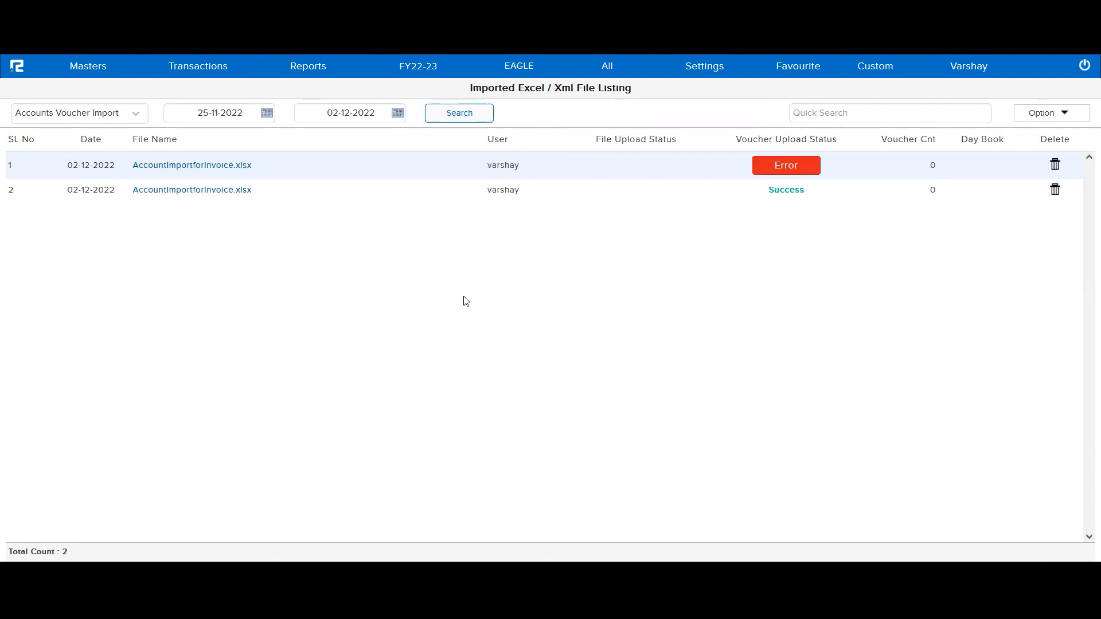
click(1057, 192)
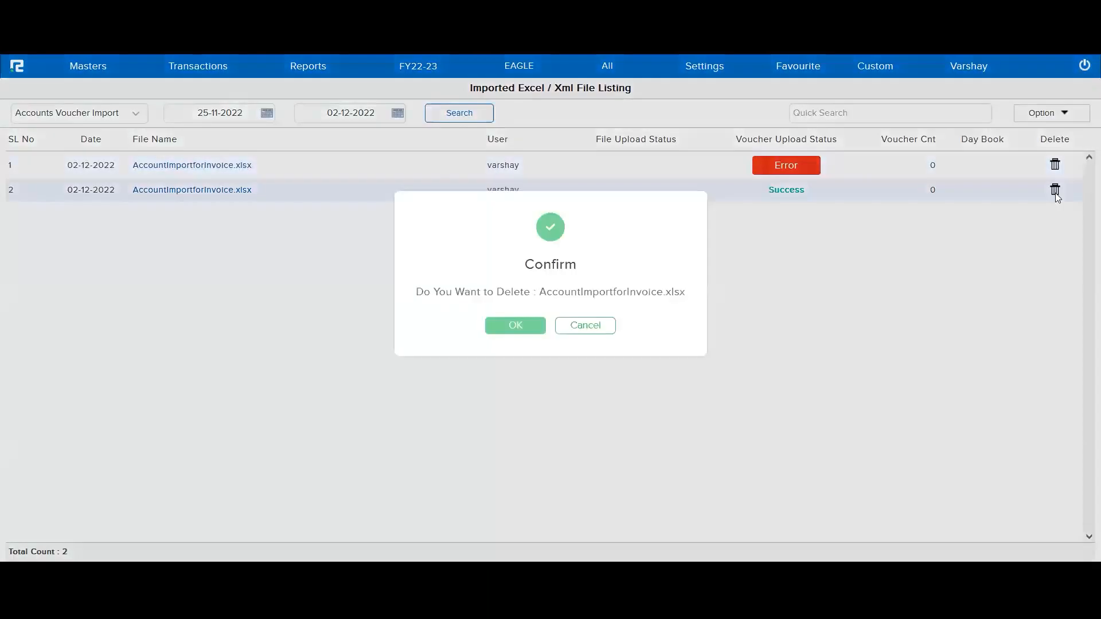
click(523, 326)
click(554, 328)
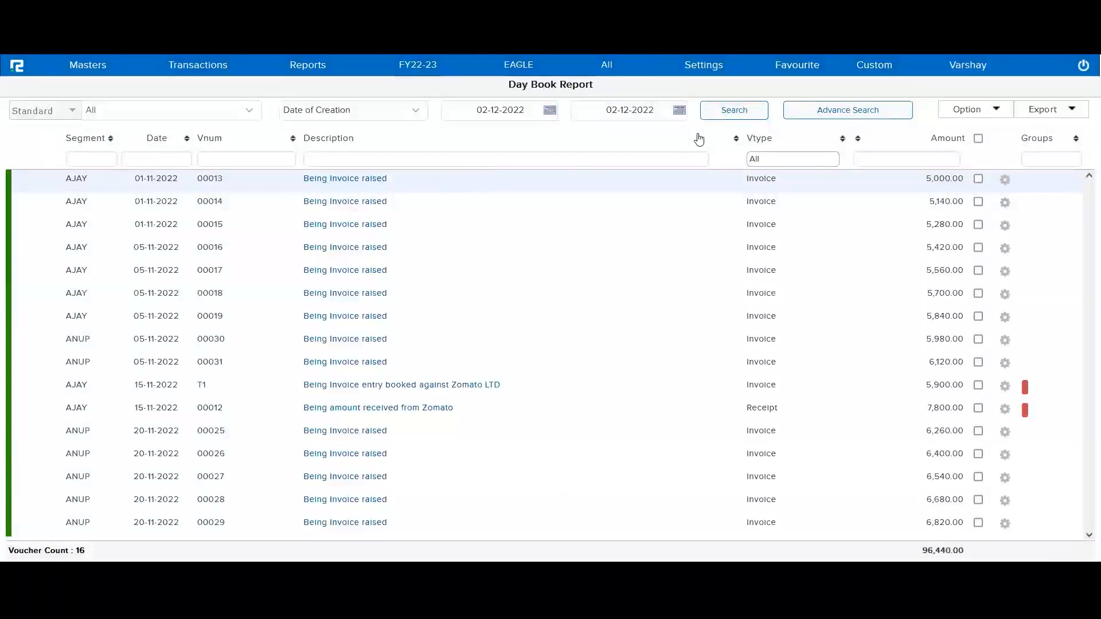
click(732, 116)
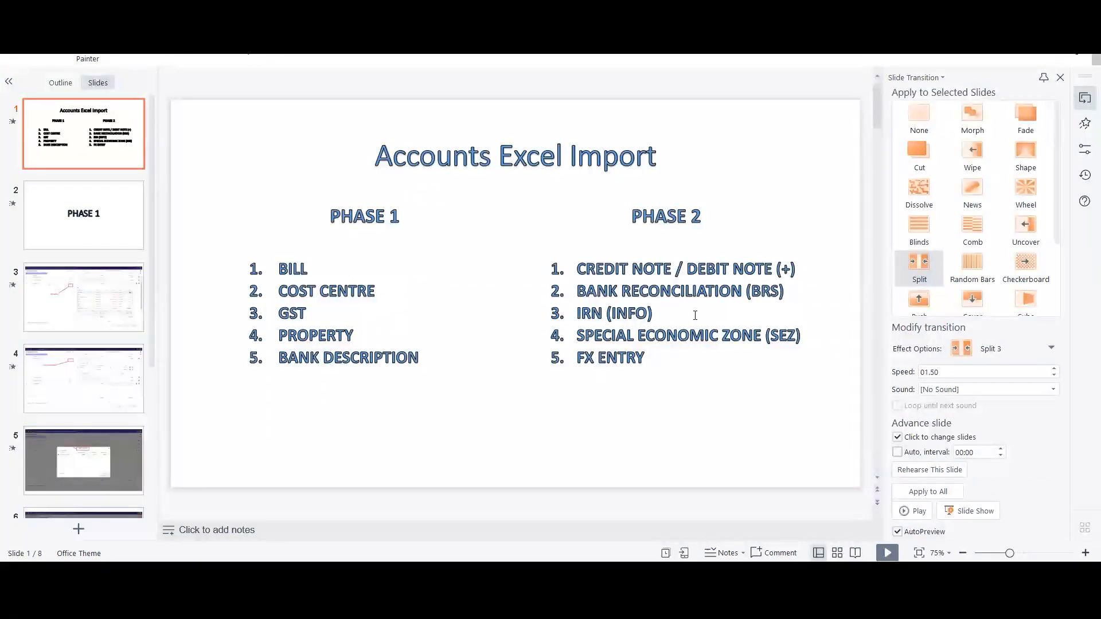
Step: Switch to the Accounts Excel Import presentation and review the Phase 1 topics from BILL to BANK DESCRIPTION on slide 1
double_click(296, 269)
double_click(311, 291)
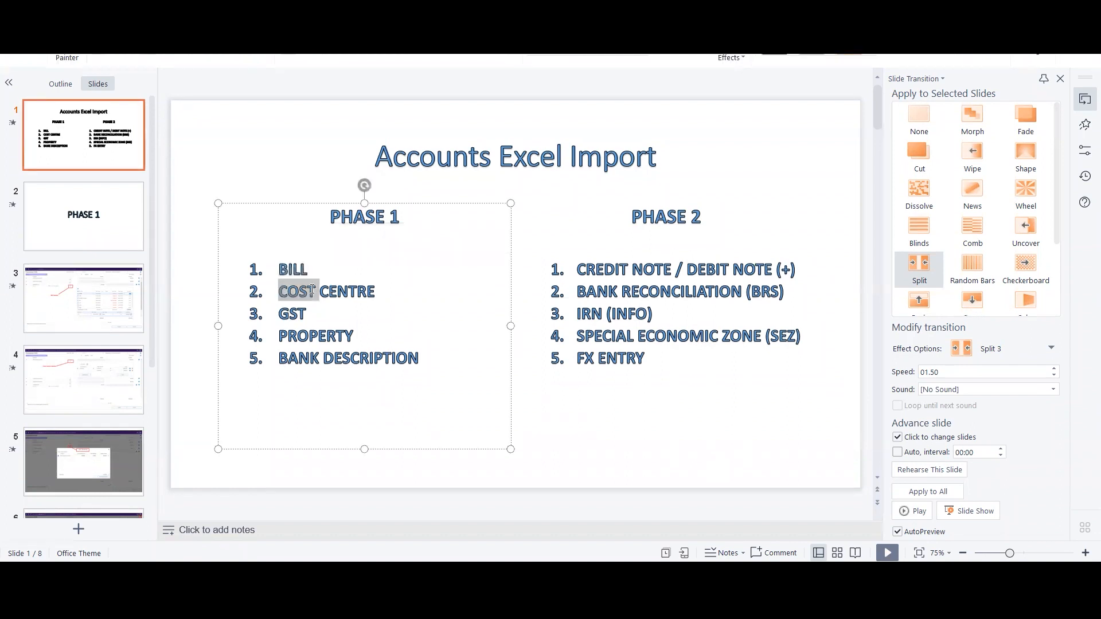
click(311, 291)
double_click(297, 313)
click(298, 312)
double_click(317, 335)
click(316, 335)
double_click(341, 358)
click(340, 358)
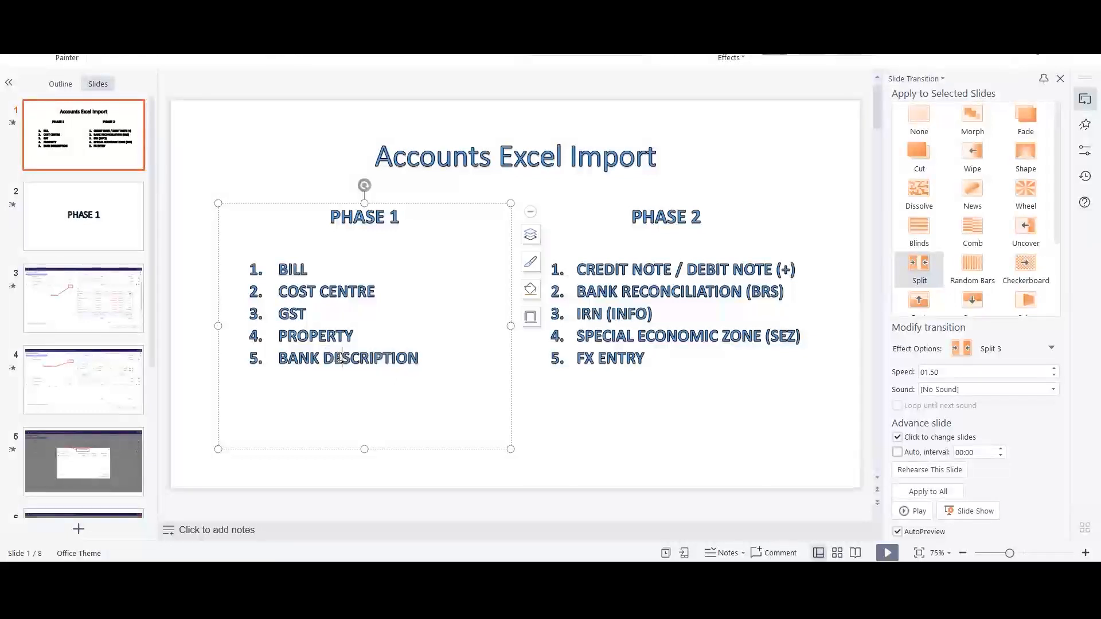